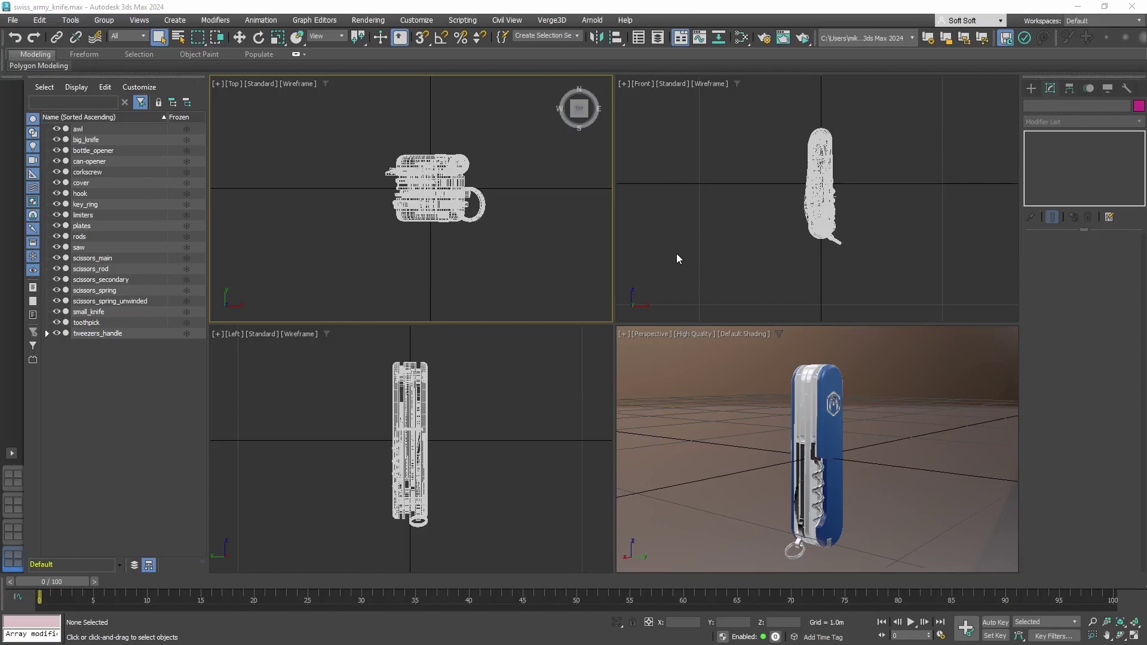
Create a GeoSphere centred on the knife in the Top view.
left_click(174, 19)
mouse_move(203, 40)
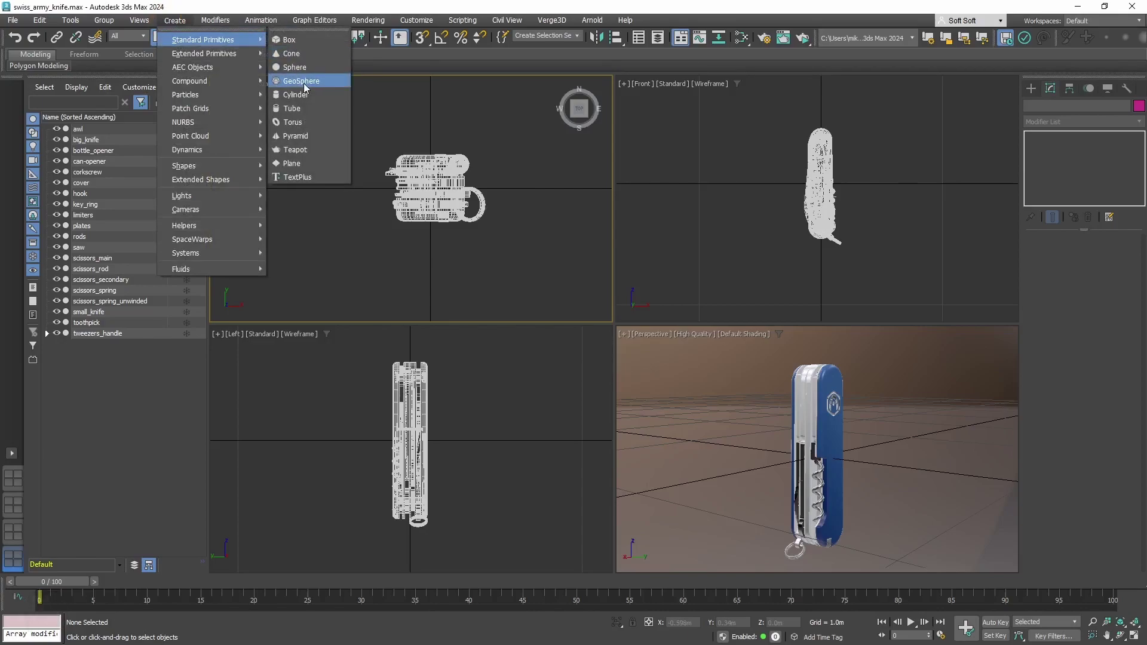
left_click(305, 83)
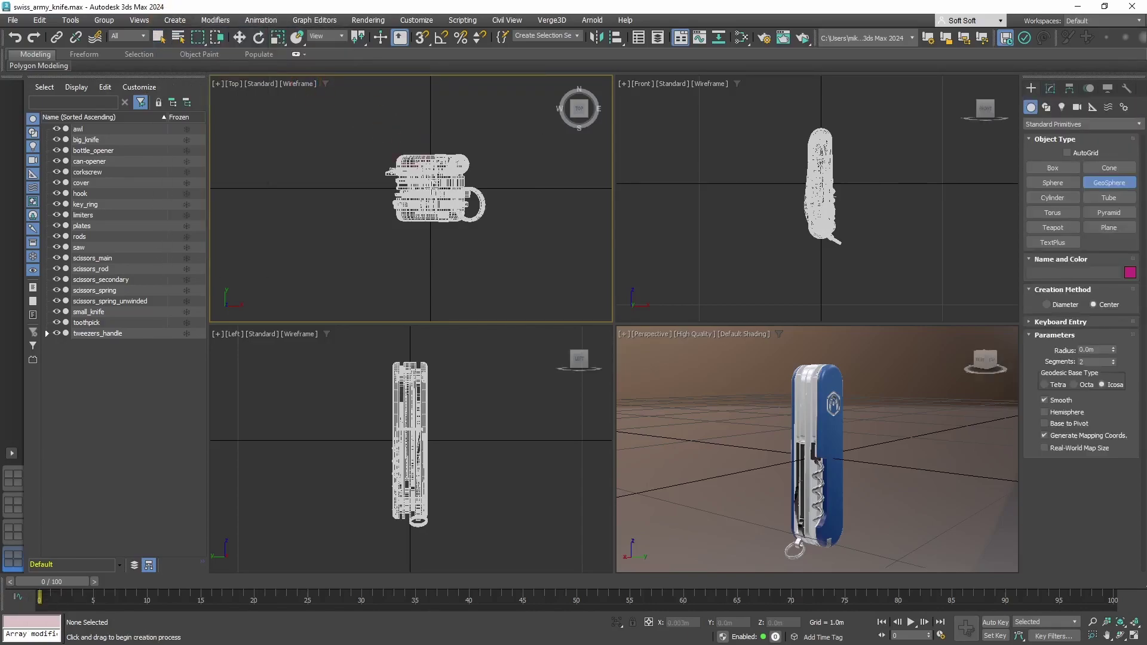
left_click_drag(431, 187, 323, 69)
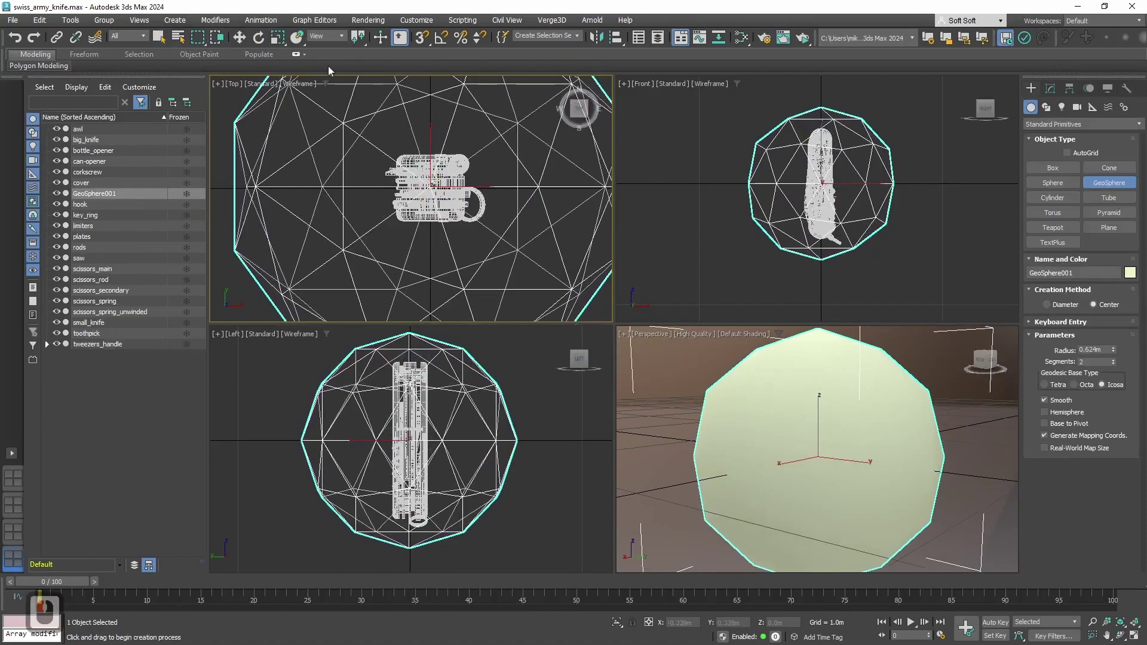
key("w")
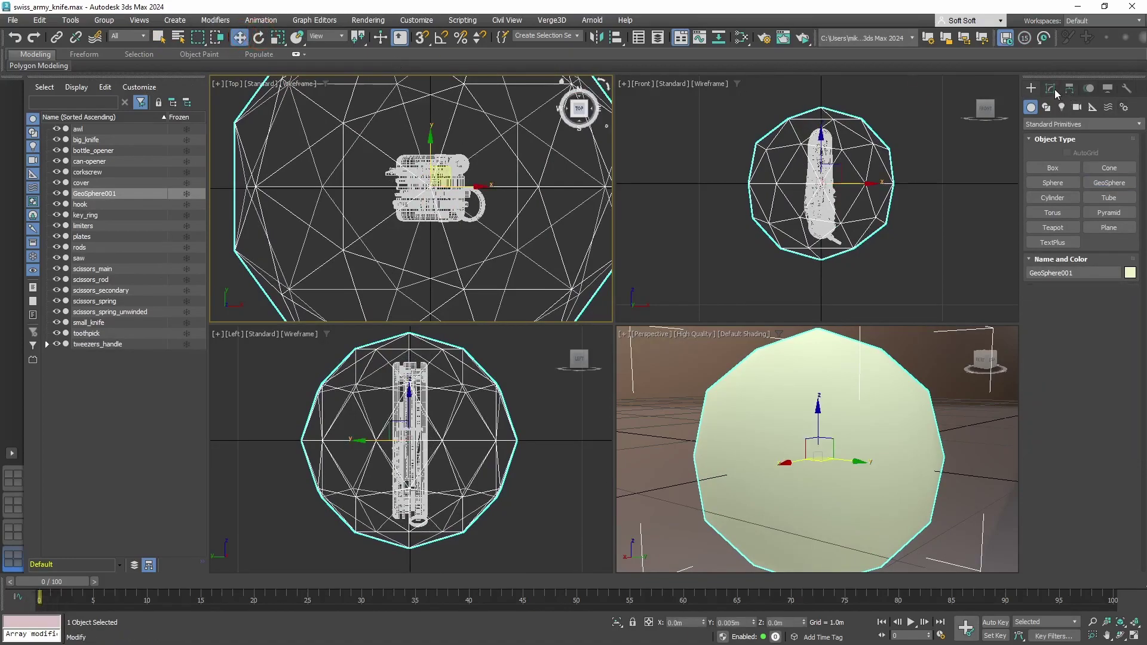
Set the GeoSphere radius to 6.7m and turn off Smooth.
left_click(1051, 88)
double_click(1084, 272)
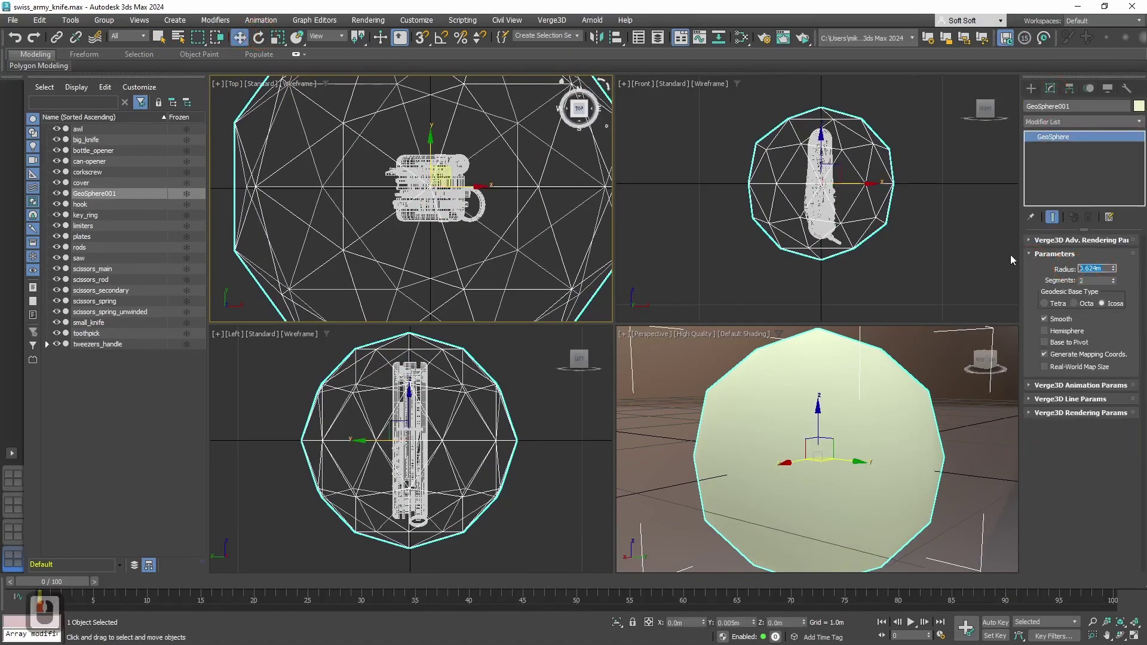
type("6.7")
key("Return")
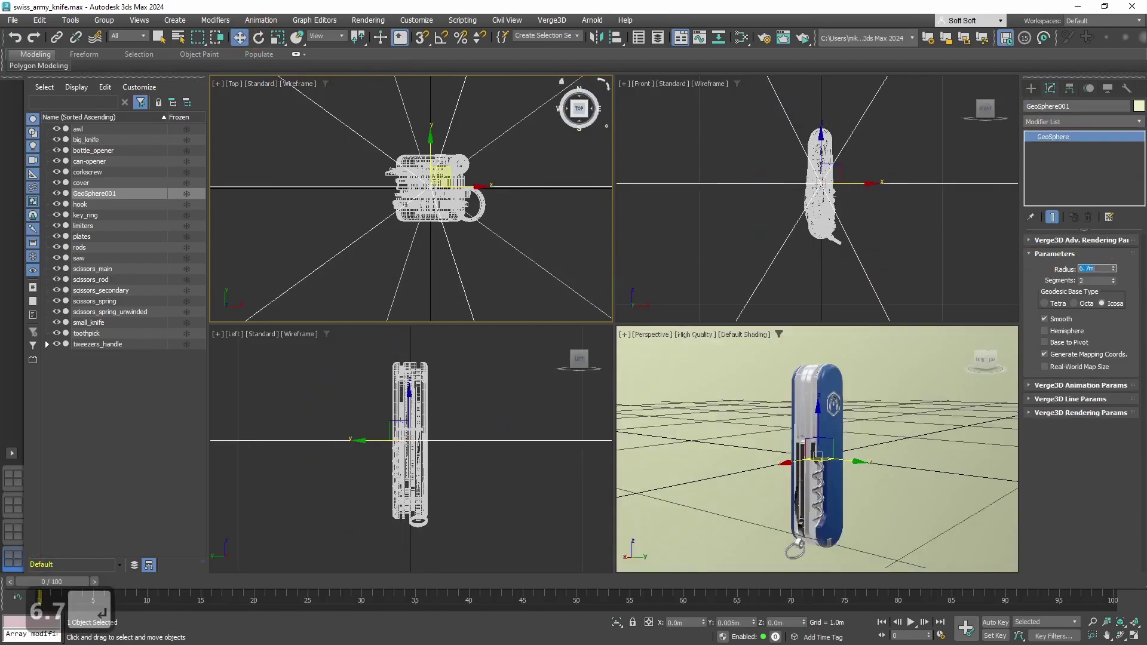
left_click(1064, 326)
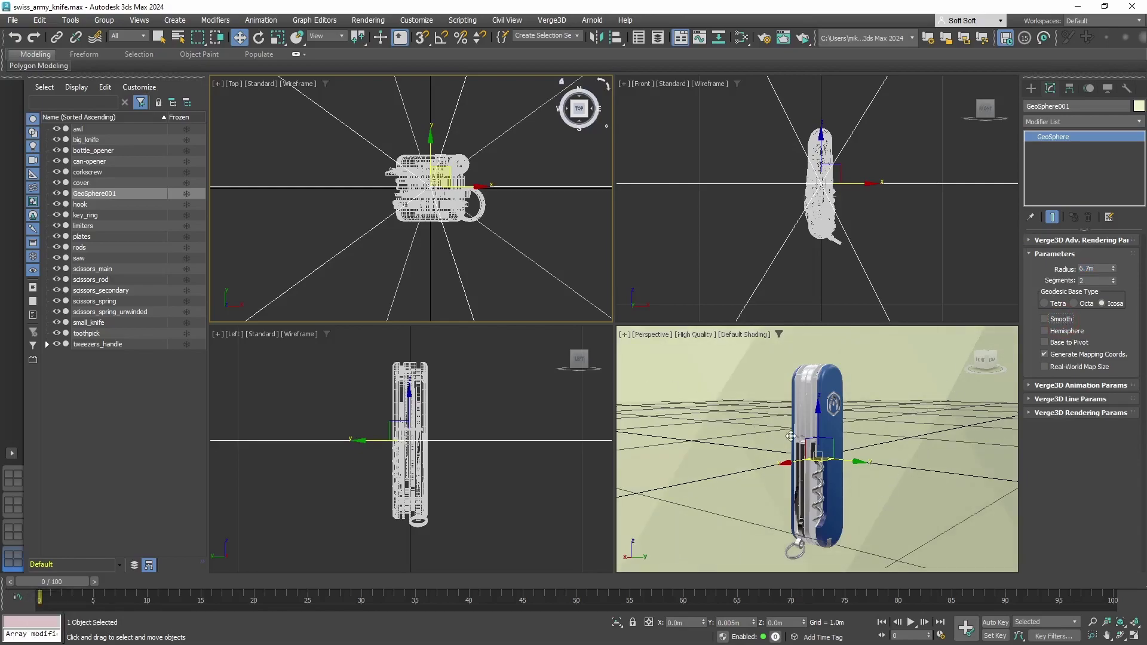
triple_click(813, 436)
scroll(812, 436, "down", 2)
scroll(811, 435, "down", 1)
scroll(813, 437, "down", 3)
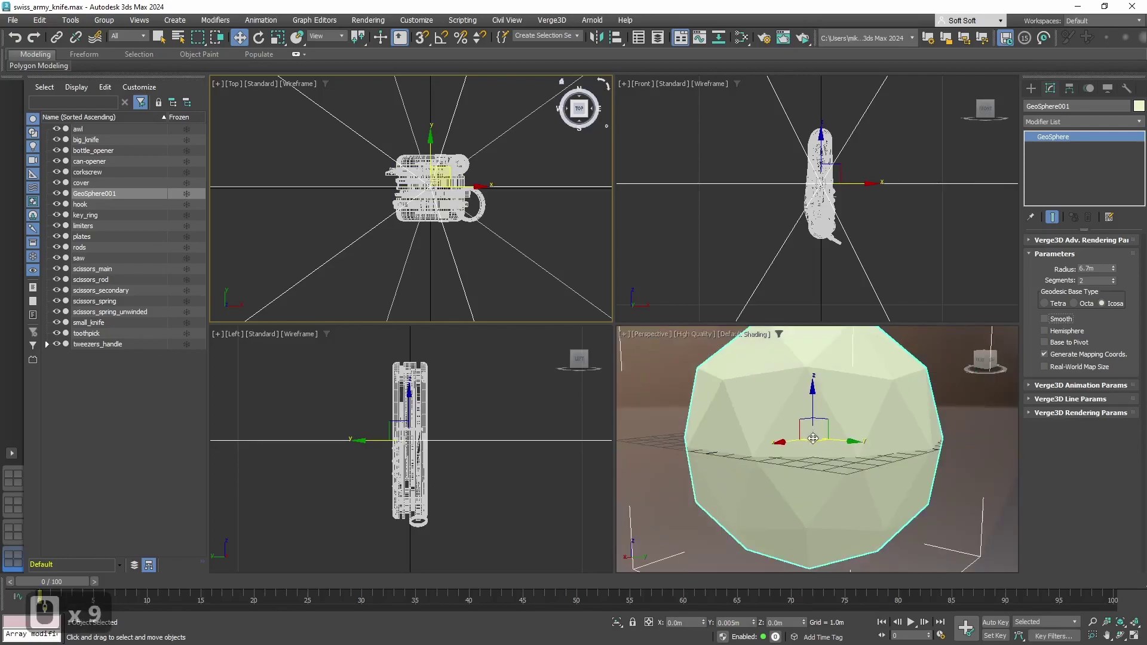
scroll(826, 239, "down", 4)
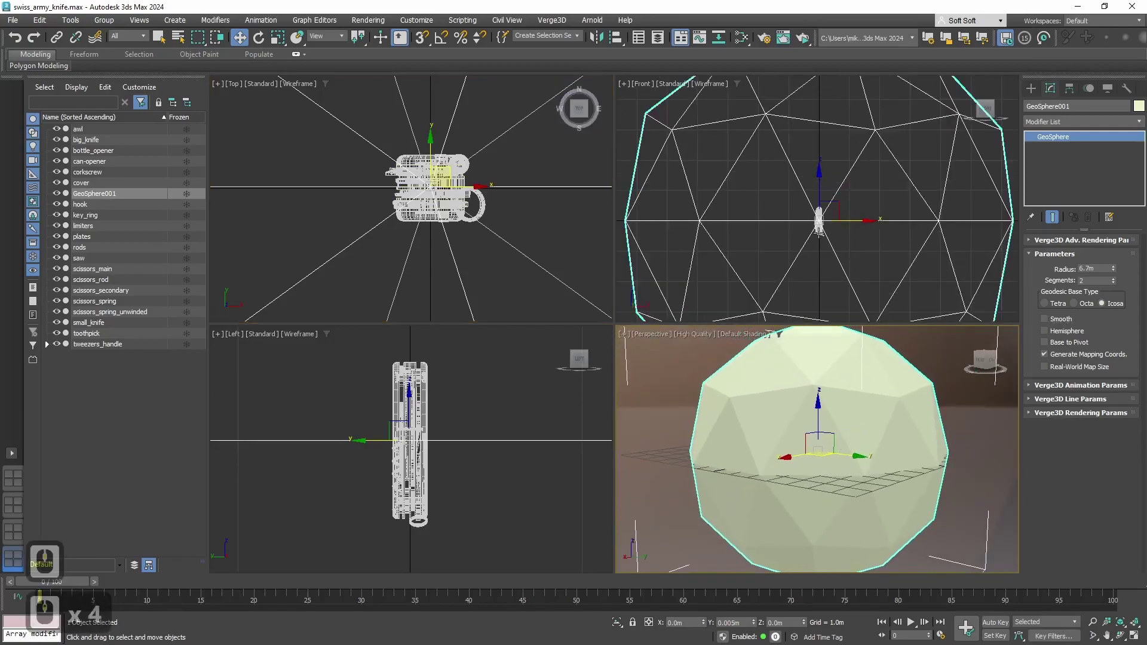
scroll(827, 238, "down", 3)
scroll(827, 239, "up", 2)
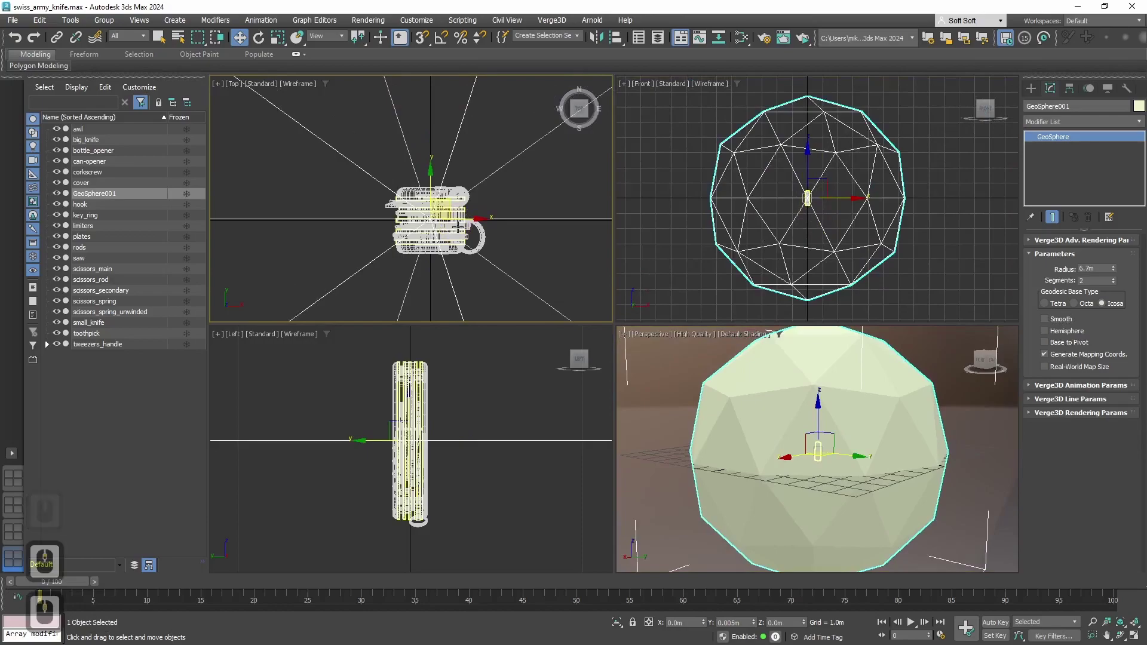
scroll(455, 227, "down", 5)
scroll(455, 227, "down", 3)
scroll(475, 219, "down", 2)
scroll(475, 224, "down", 2)
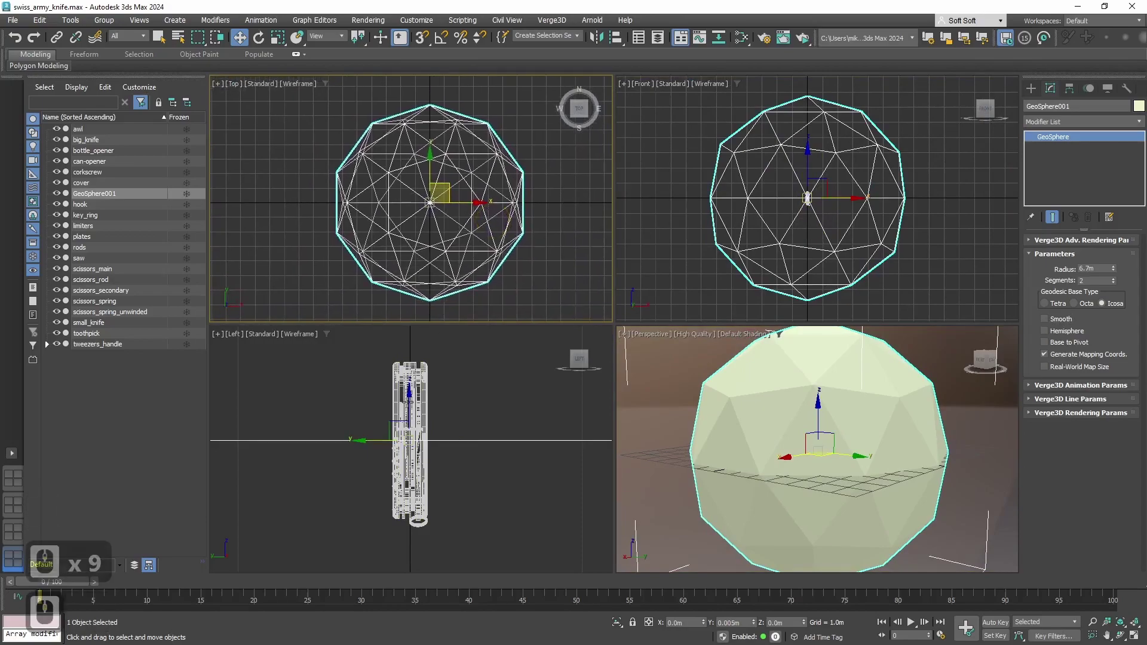
scroll(407, 407, "up", 6)
scroll(482, 448, "down", 2)
scroll(483, 448, "down", 1)
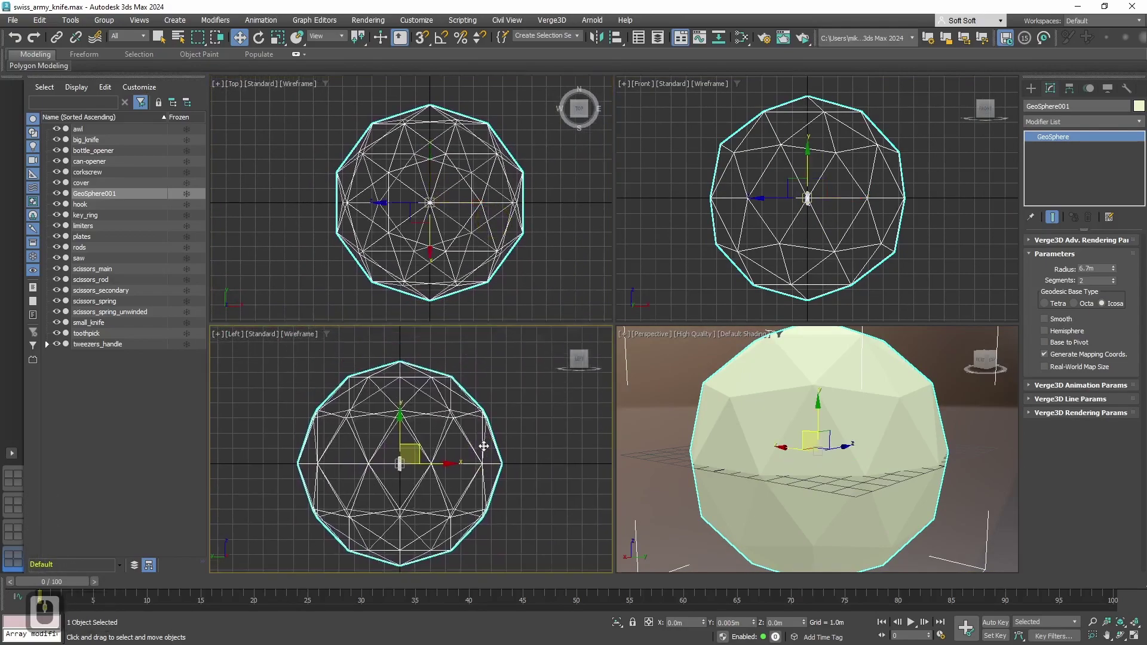
Add a TurboSmooth modifier with Smooth Result turned off.
left_click(1121, 122)
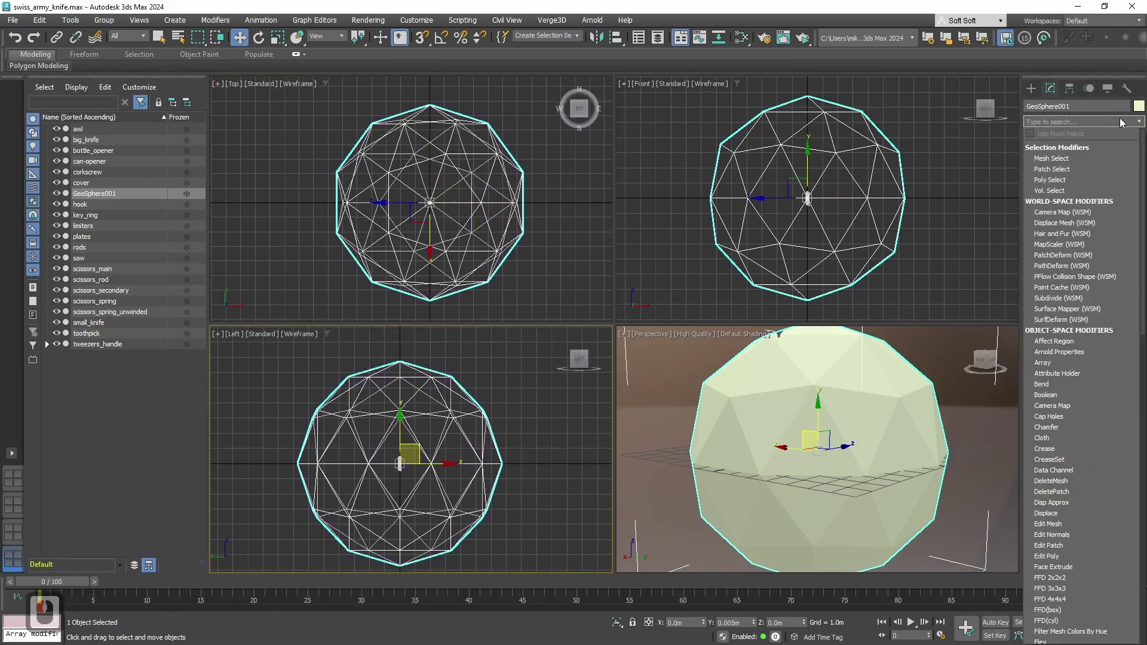
type("turb")
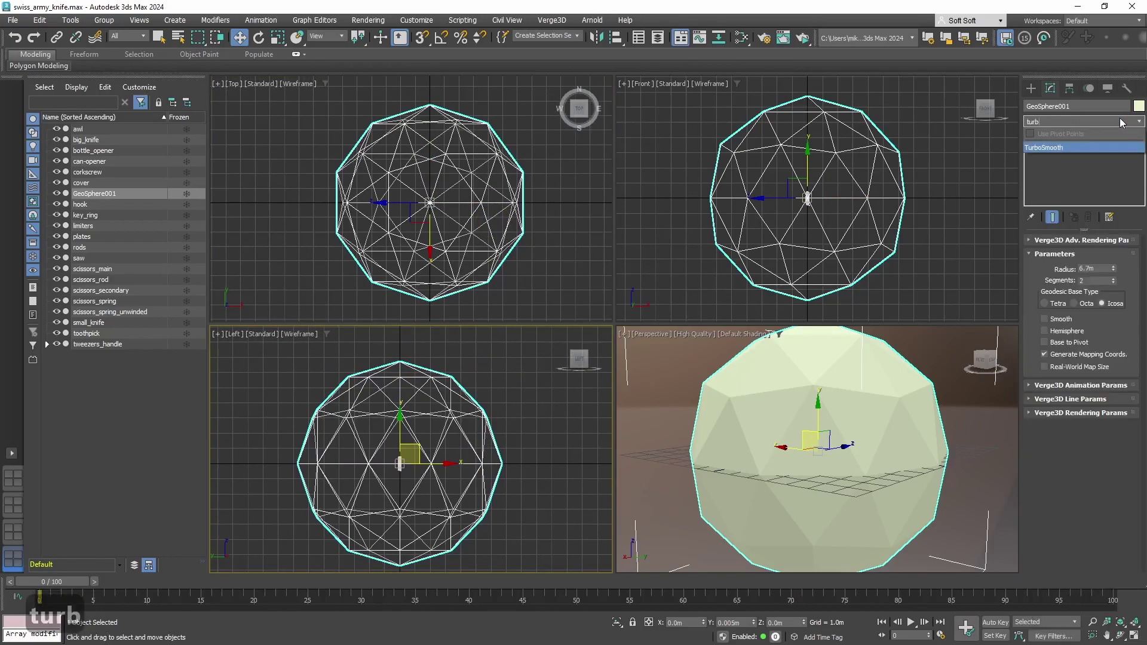
left_click(1100, 146)
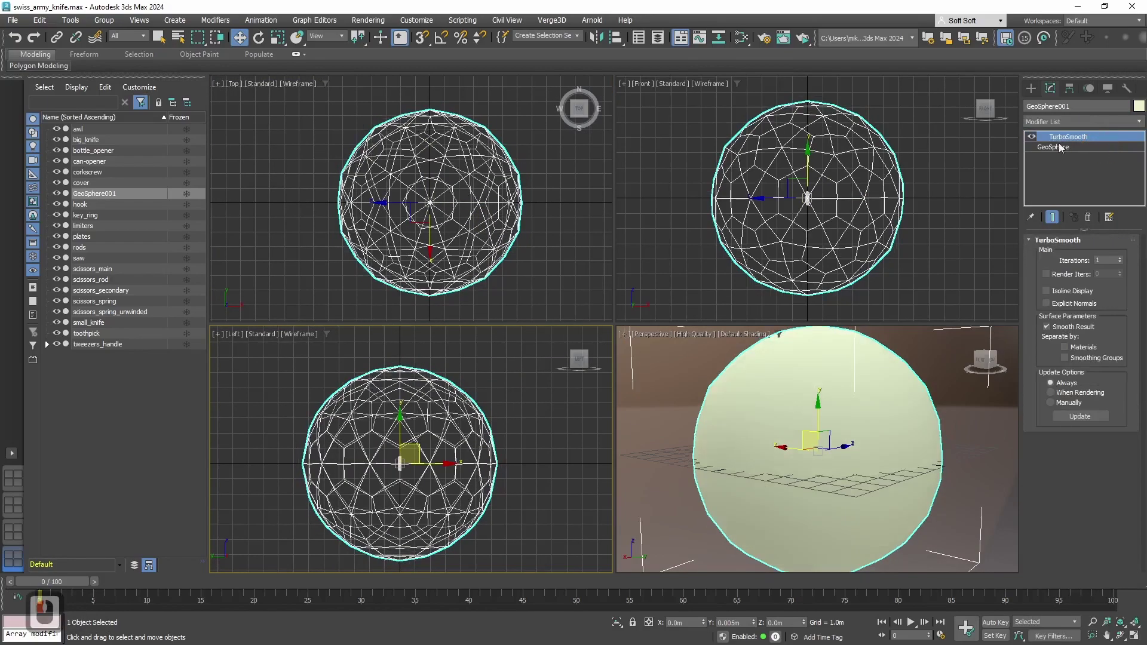
left_click(1063, 329)
Add a Turn to Poly modifier with Limit Polygon Size on and Max Size 3.
left_click(1088, 122)
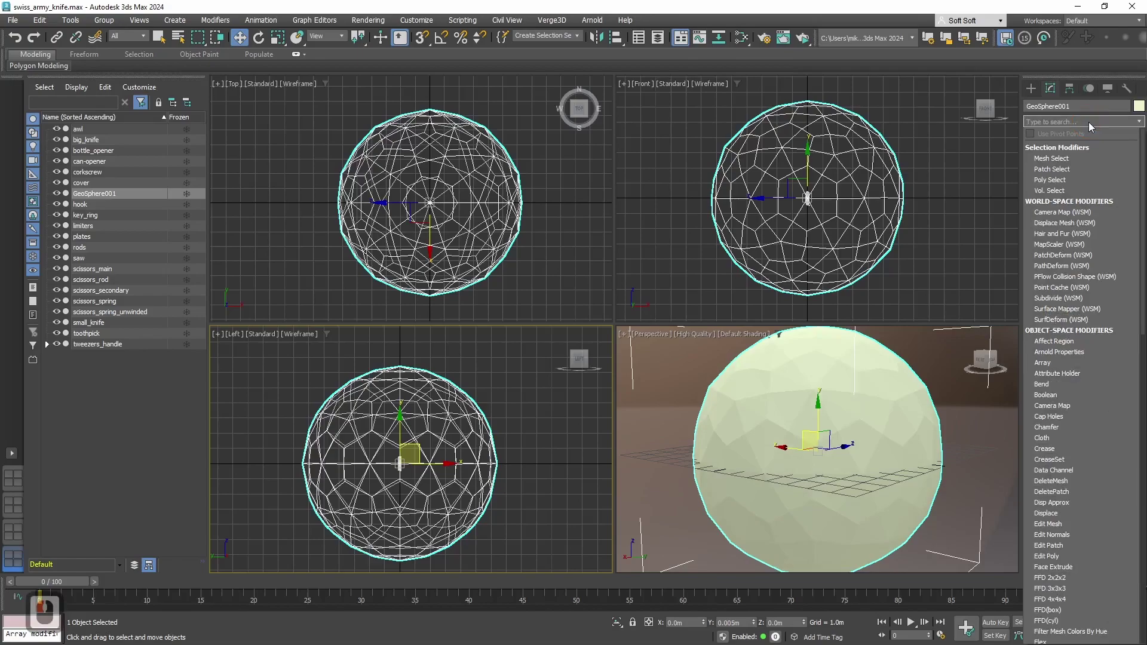
type("turn")
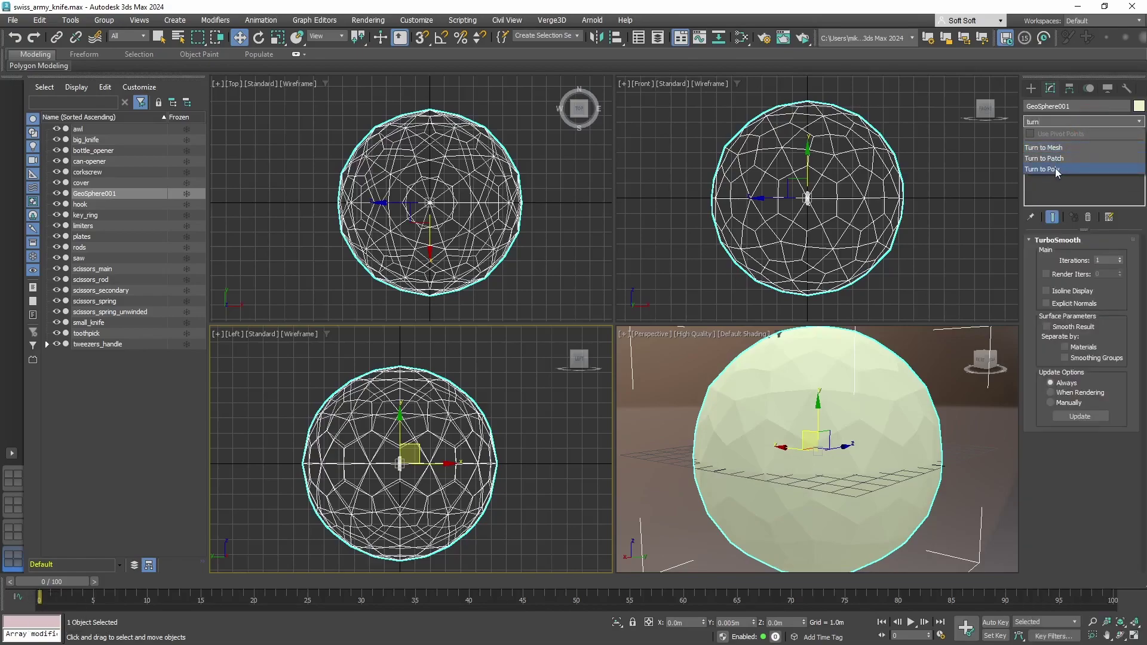
left_click(1055, 169)
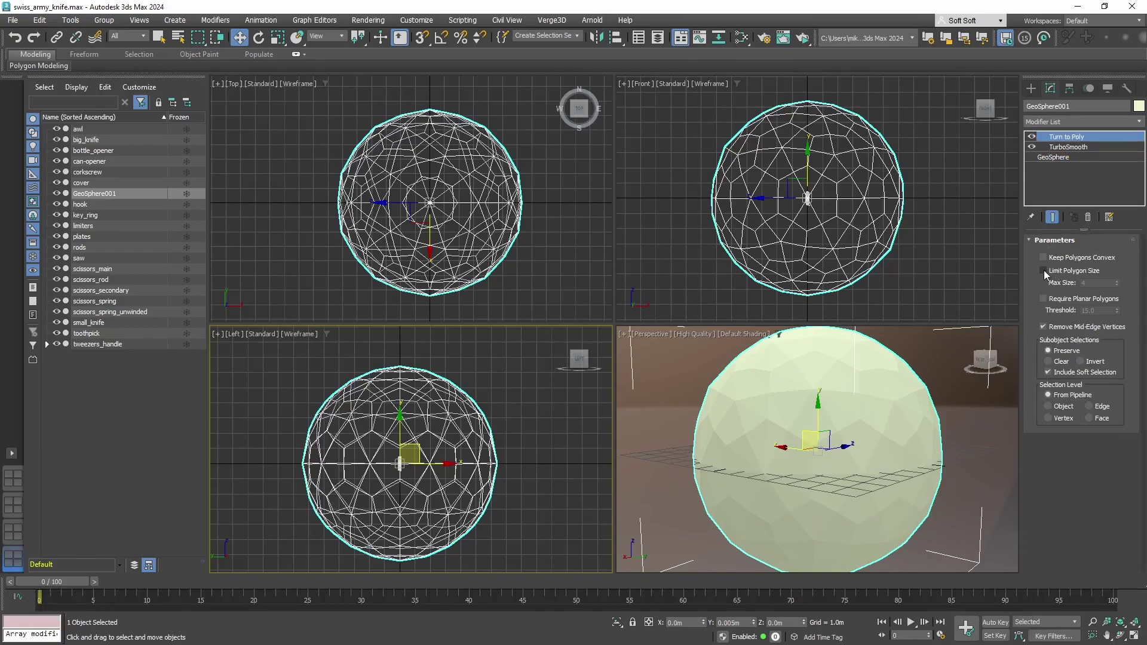
left_click(1043, 269)
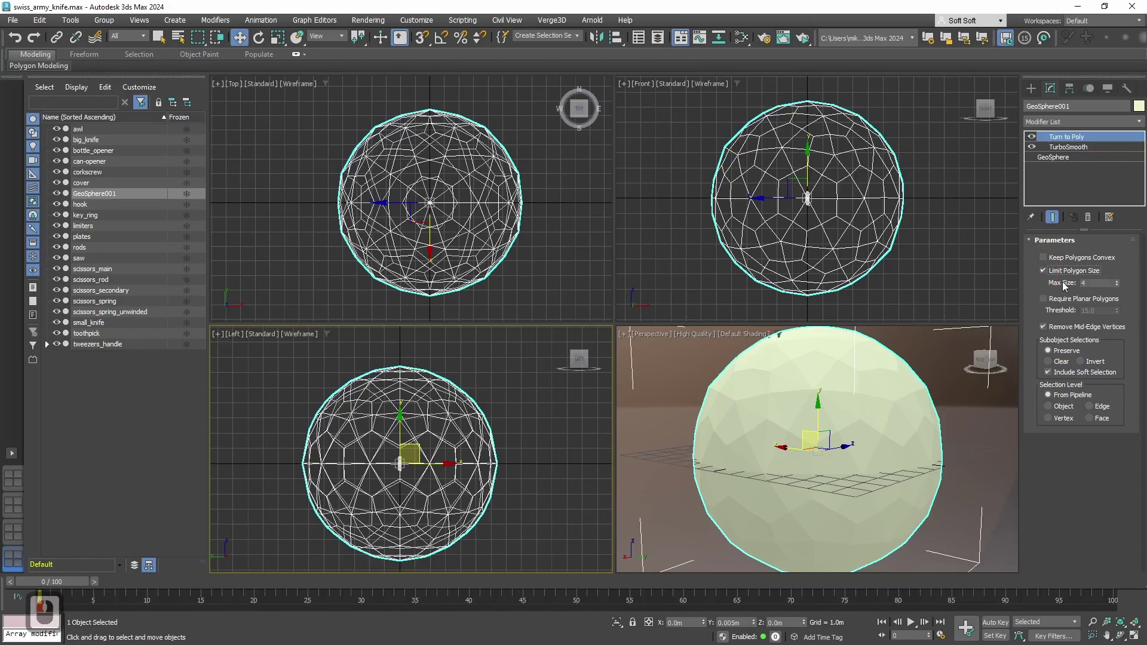
left_click(1116, 285)
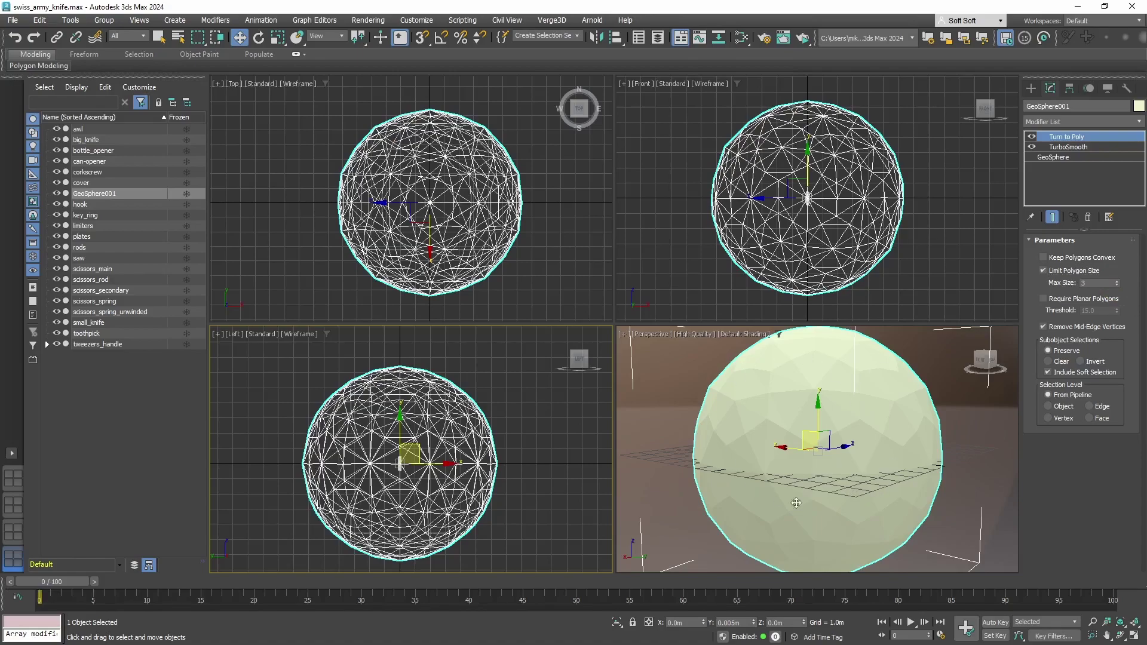
Apply the Normal modifier to the GeoSphere, keeping Flip Normals checked.
left_click(1114, 122)
type("n")
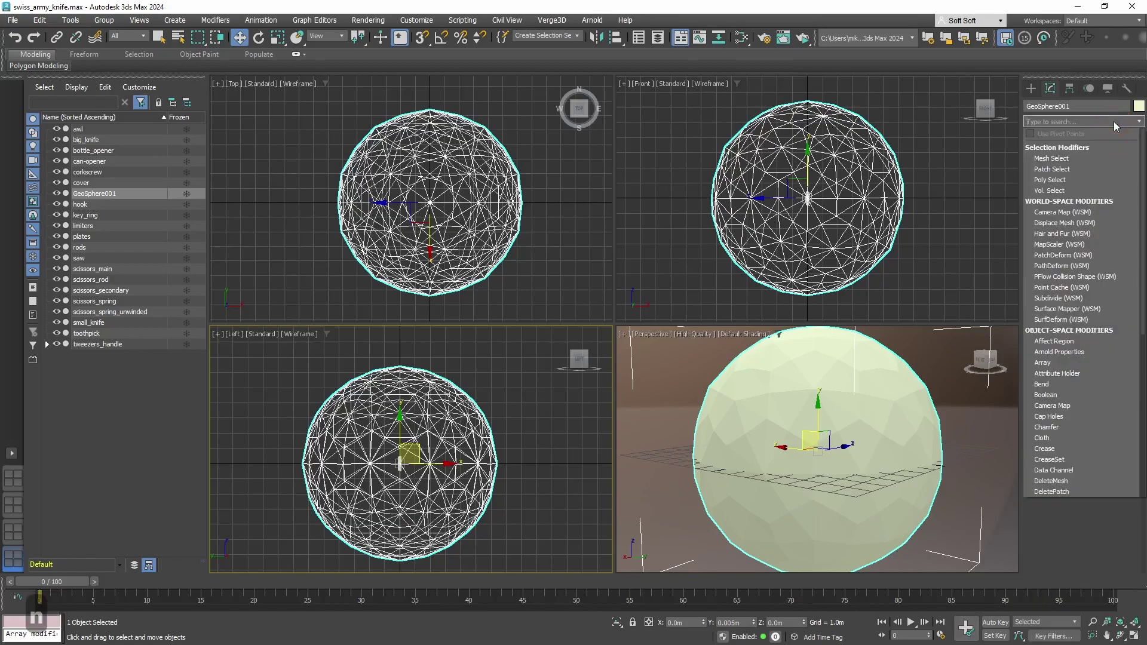
type("orm")
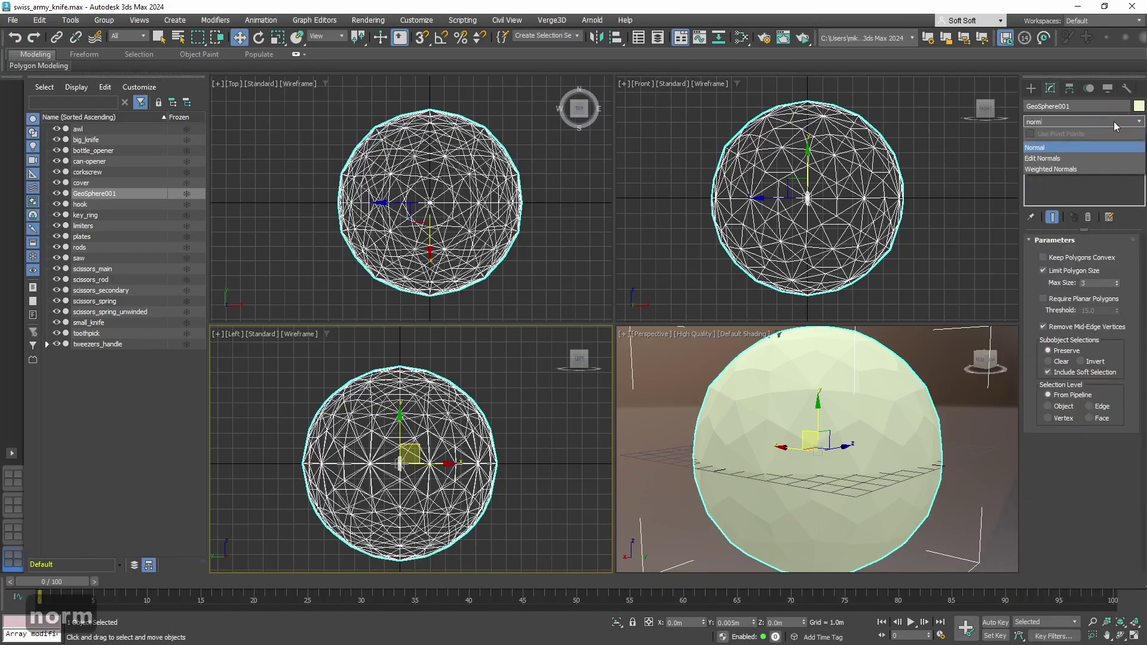
left_click(1101, 146)
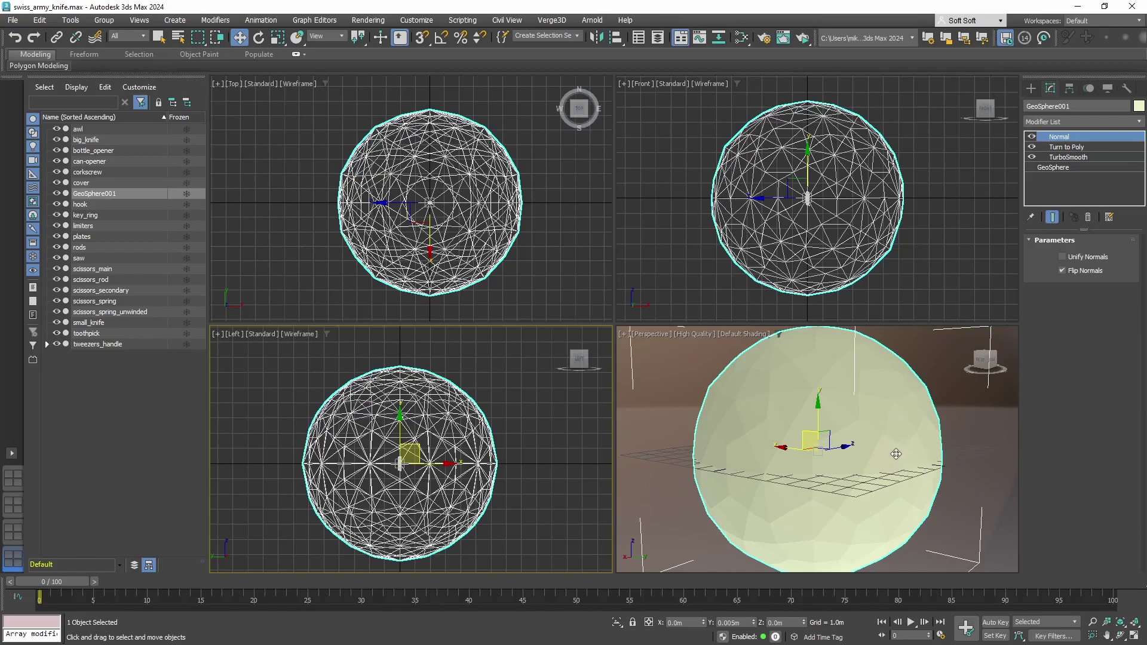
Enable backface culling in the GeoSphere's object properties.
left_click(895, 454)
right_click(895, 453)
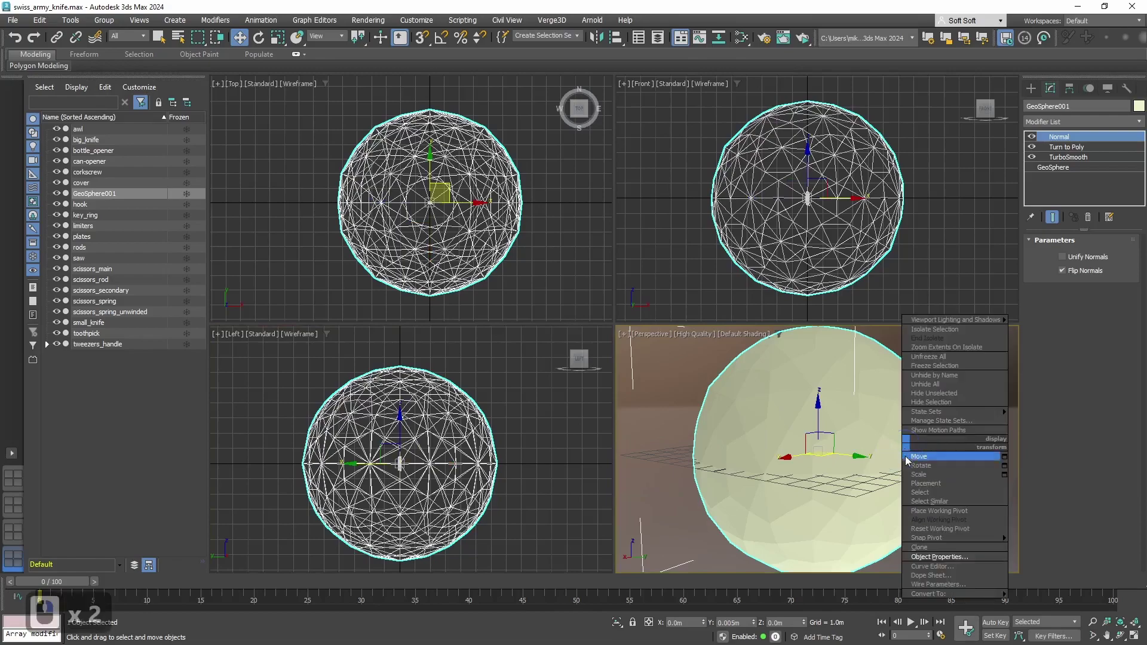
left_click(939, 558)
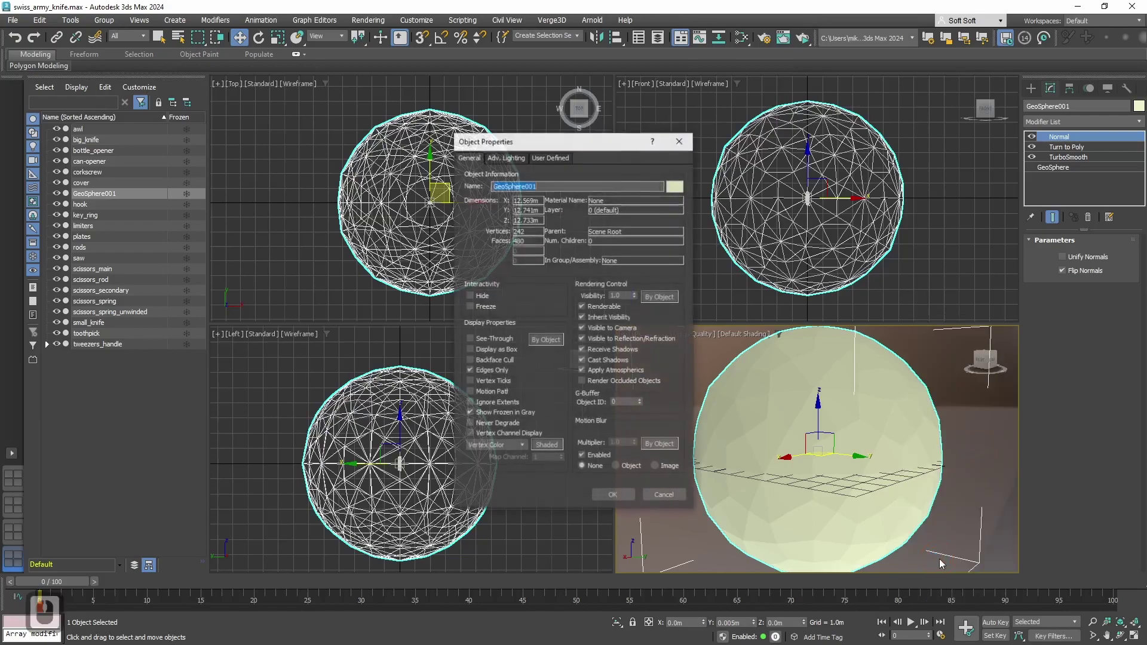
left_click(497, 361)
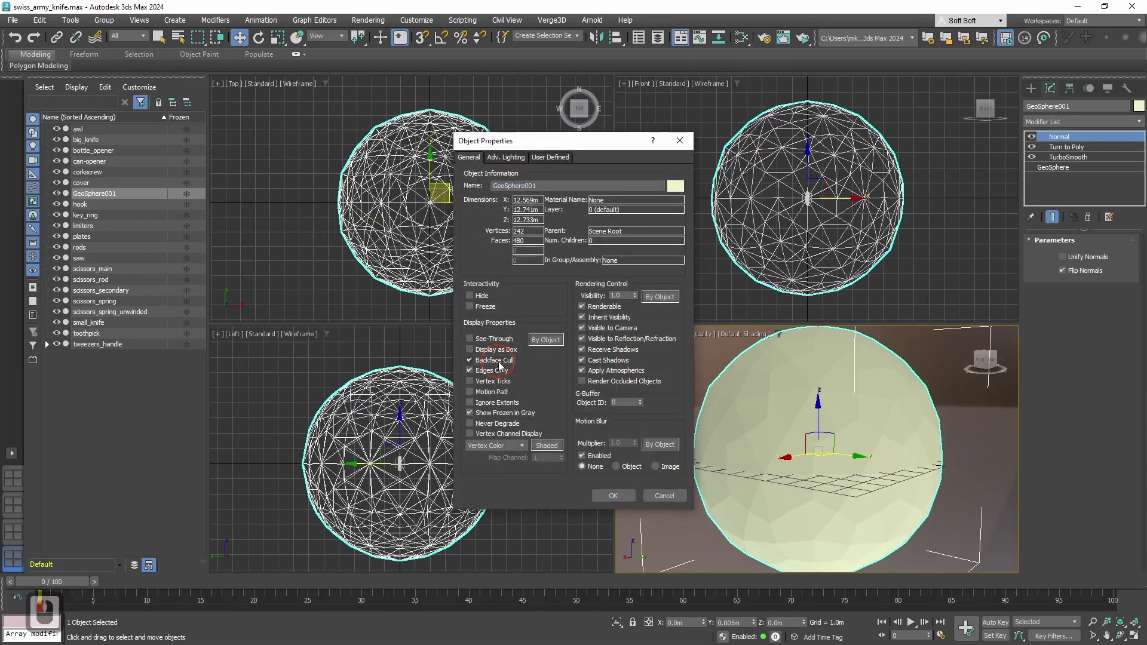
left_click(614, 496)
scroll(835, 453, "up", 3)
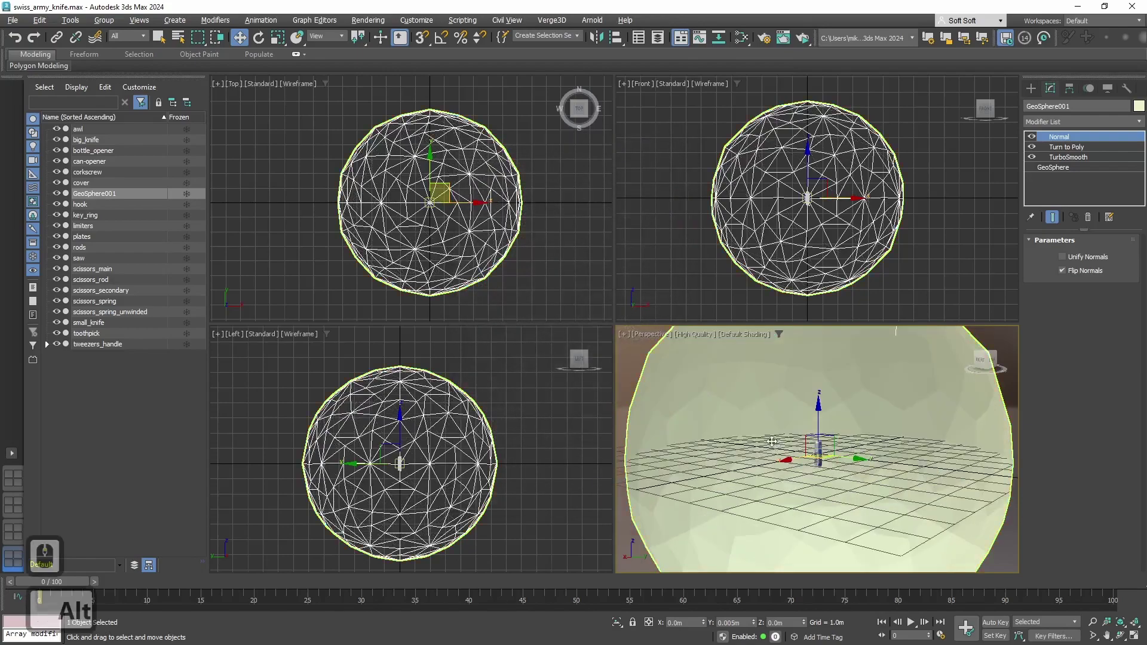
Orbit the Perspective view to look at the knife inside the sphere.
mouse_move(835, 453)
middle_mouse_down("alt")
mouse_move(780, 450)
mouse_move(791, 423)
mouse_move(830, 445)
middle_mouse_up("alt")
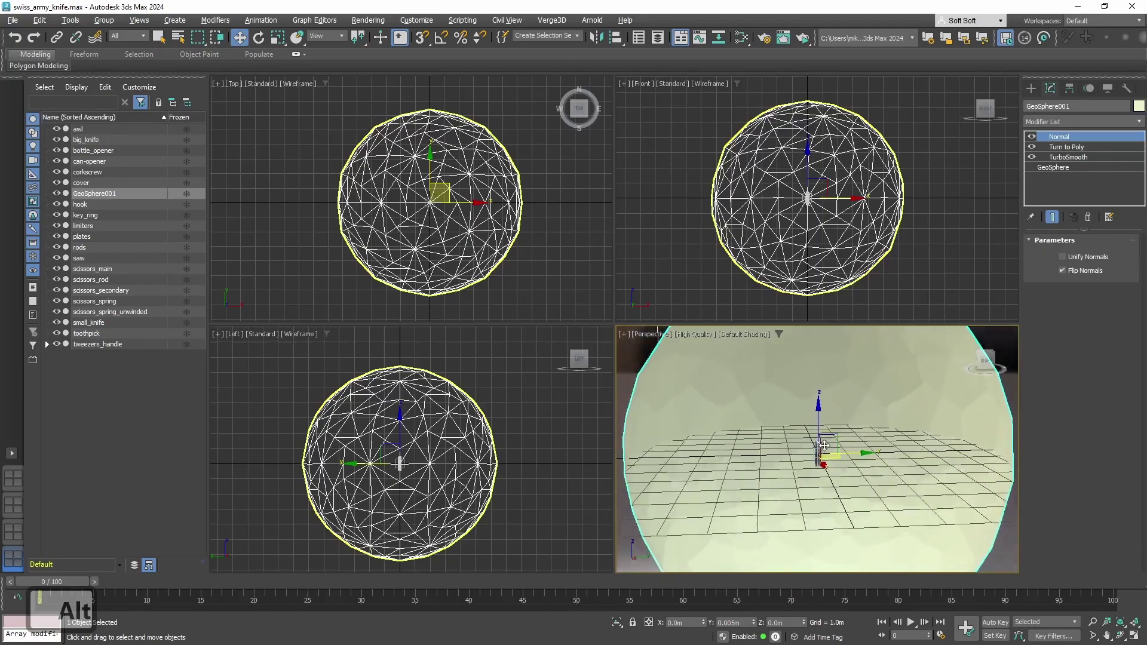
middle_click_drag(831, 445, 786, 434, "alt")
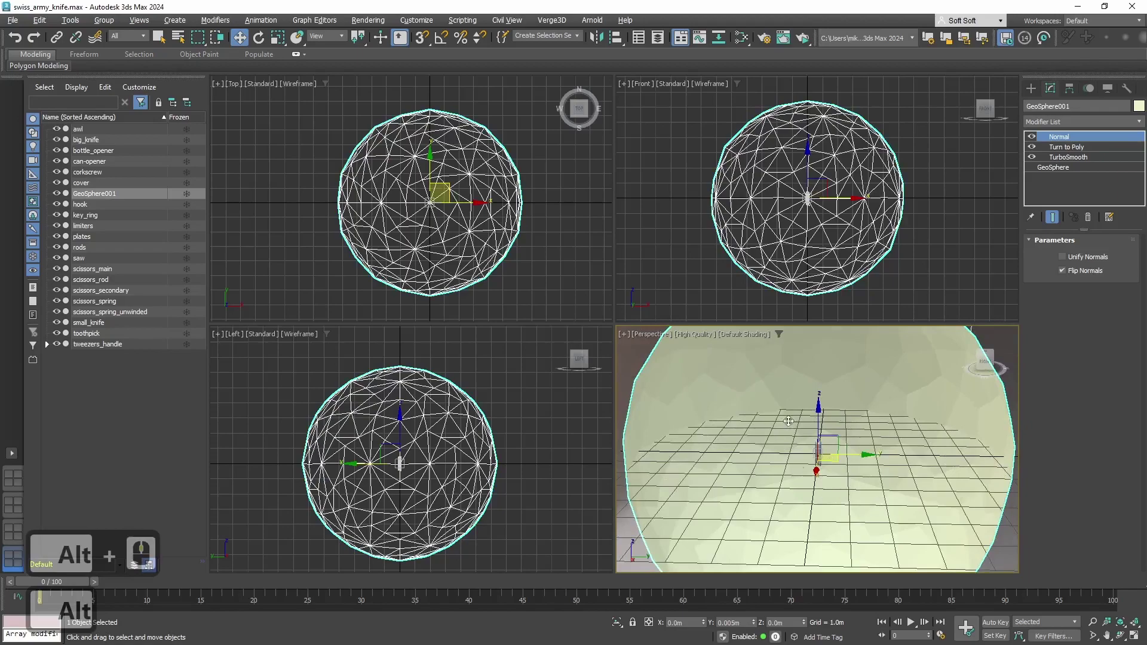
scroll(786, 435, "up", 2)
mouse_move(786, 435)
middle_mouse_down("alt")
mouse_move(867, 470)
mouse_move(754, 396)
middle_mouse_up("alt")
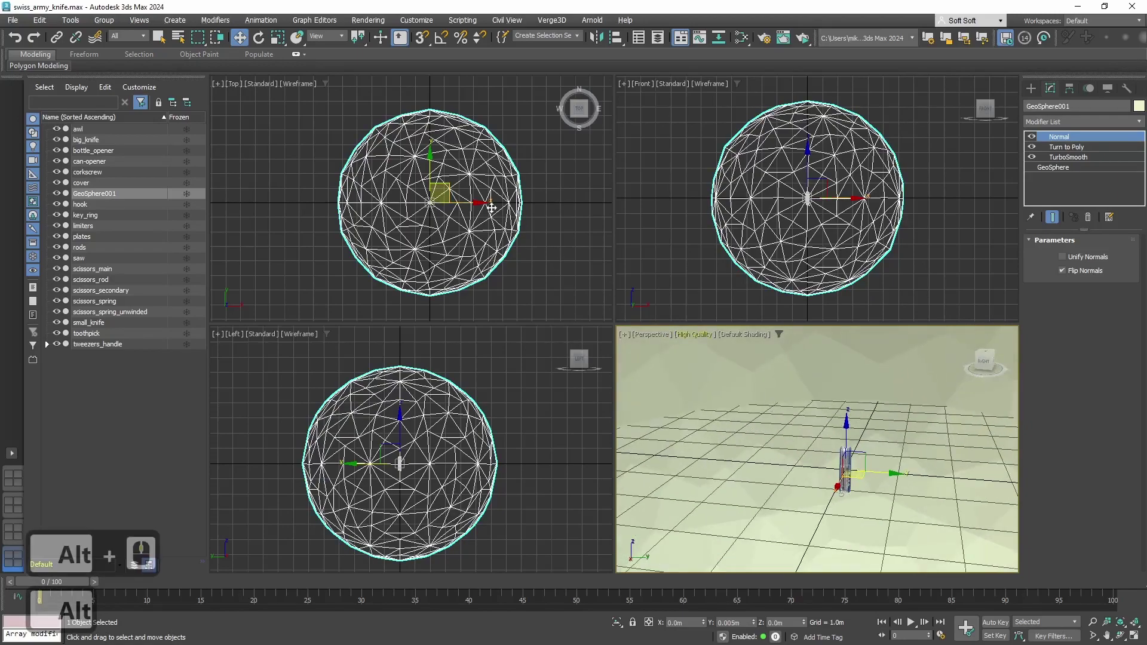
Add a Physical Material named env_mtrl in the Slate Material Editor.
left_click(368, 21)
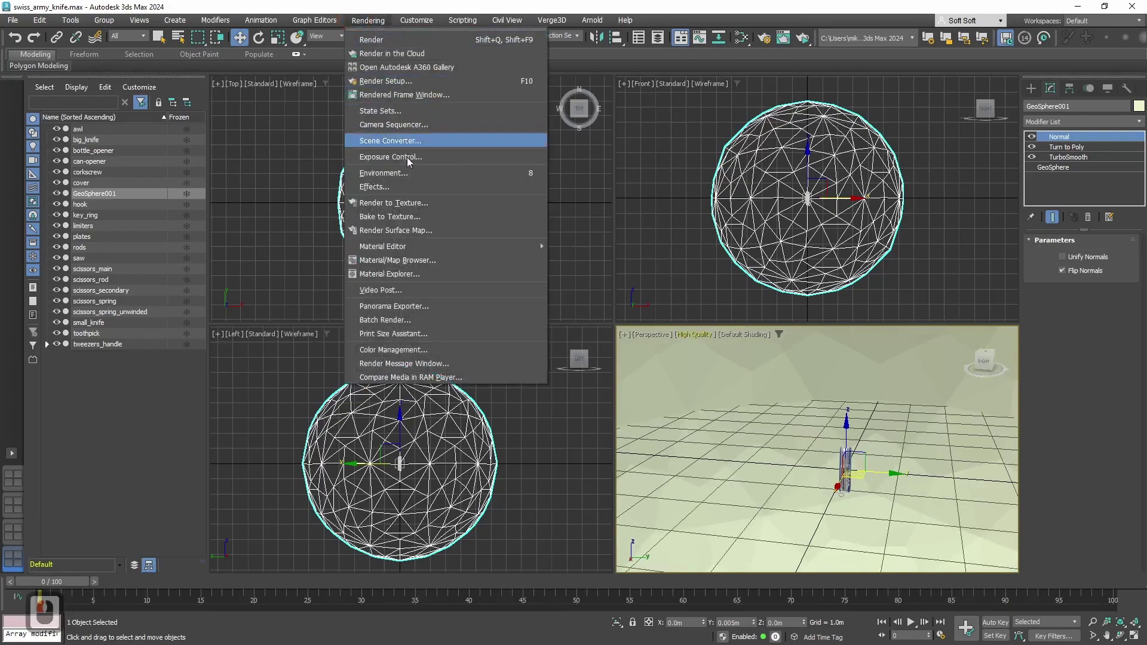
mouse_move(382, 246)
left_click(585, 261)
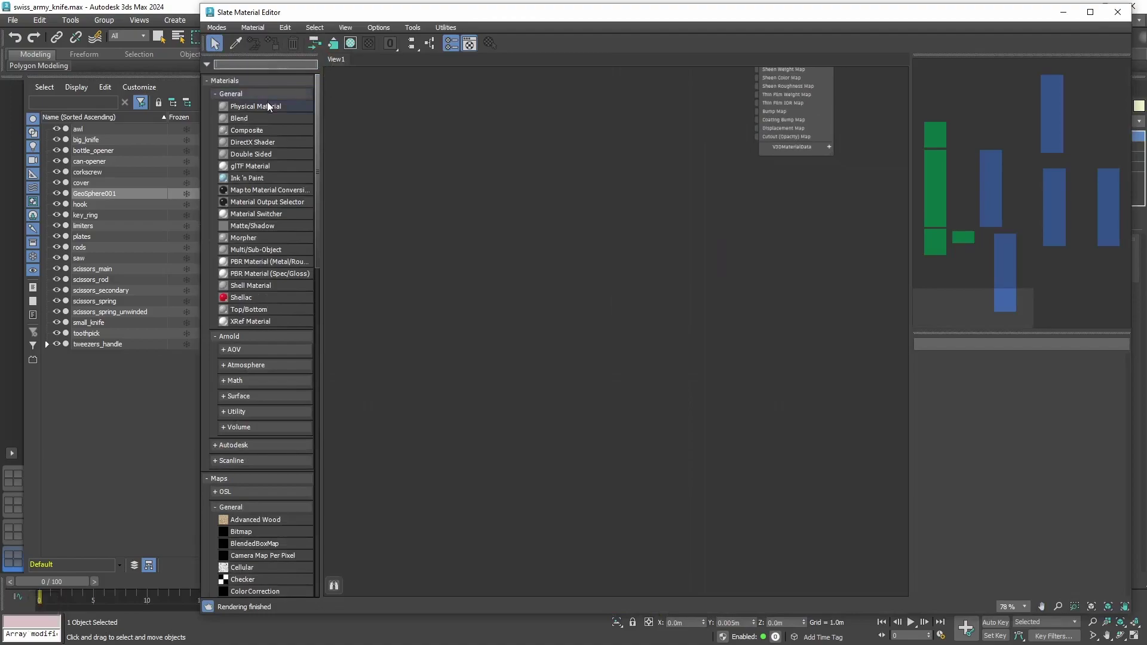
left_click_drag(778, 286, 779, 286)
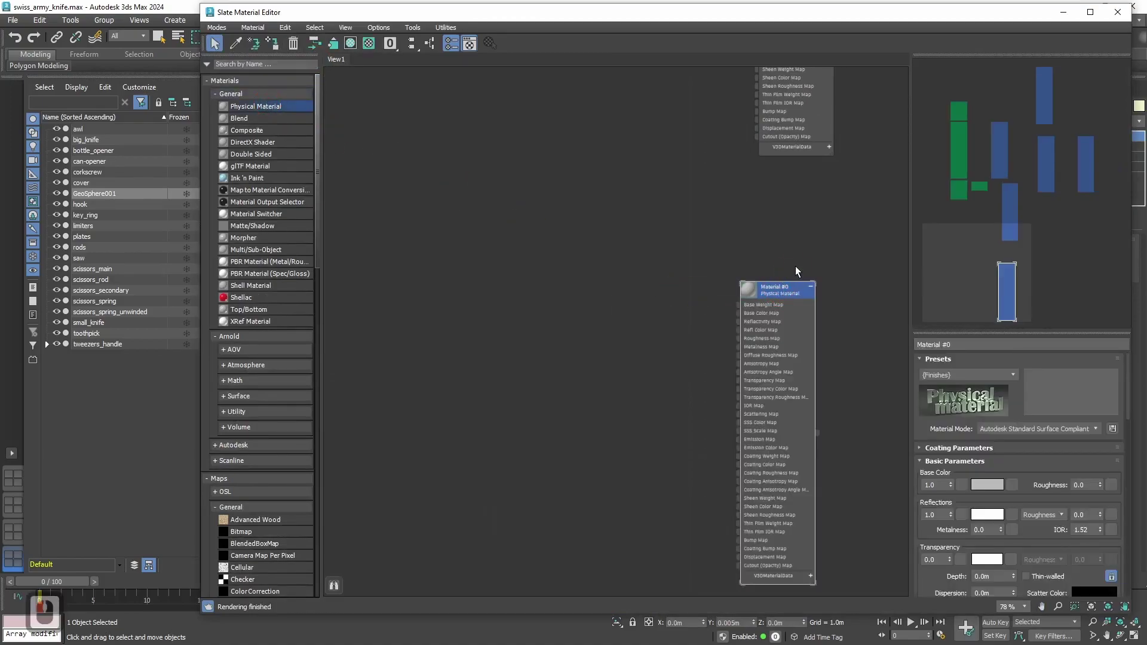
left_click(968, 344)
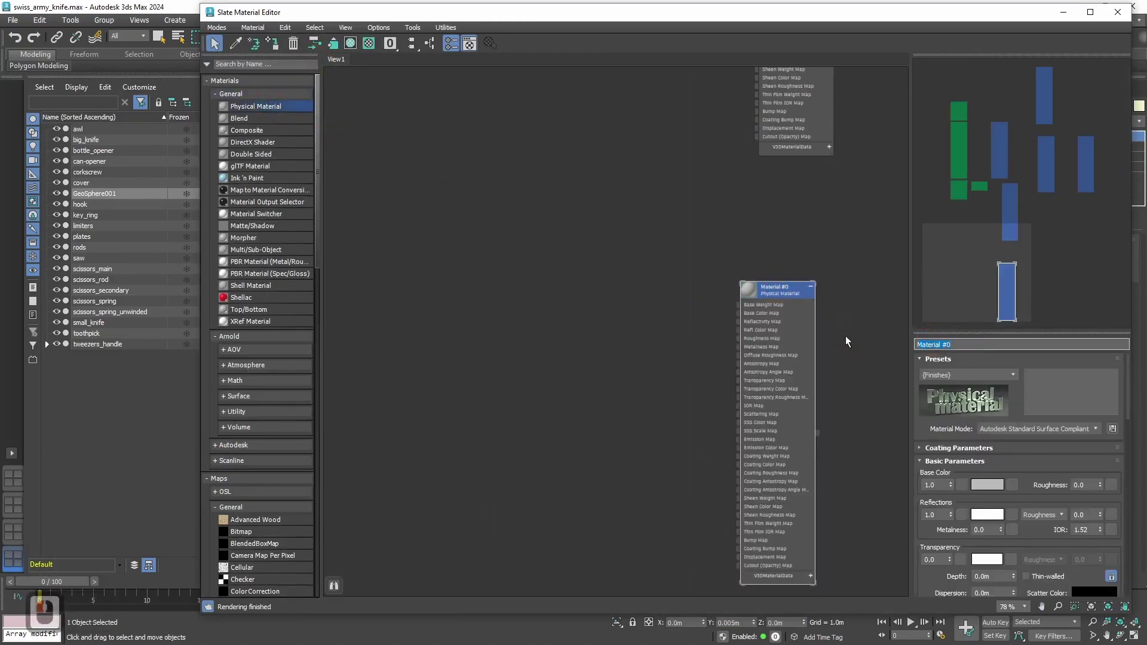
type("env_mtrl")
key("Return")
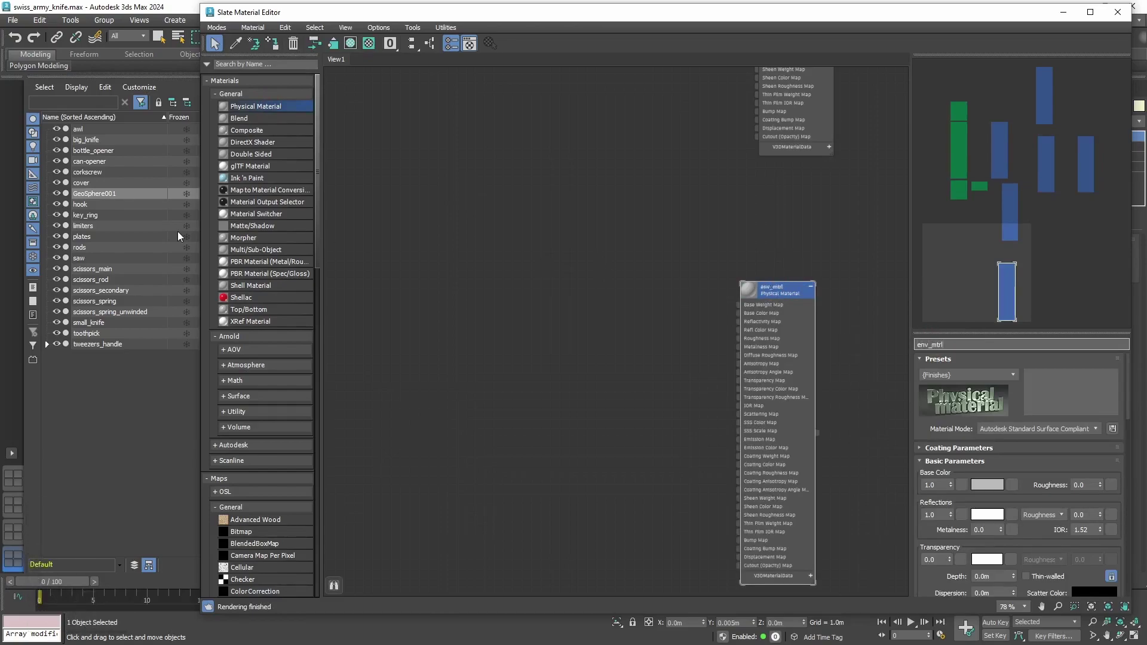
Assign env_mtrl to GeoSphere001.
left_click(96, 194)
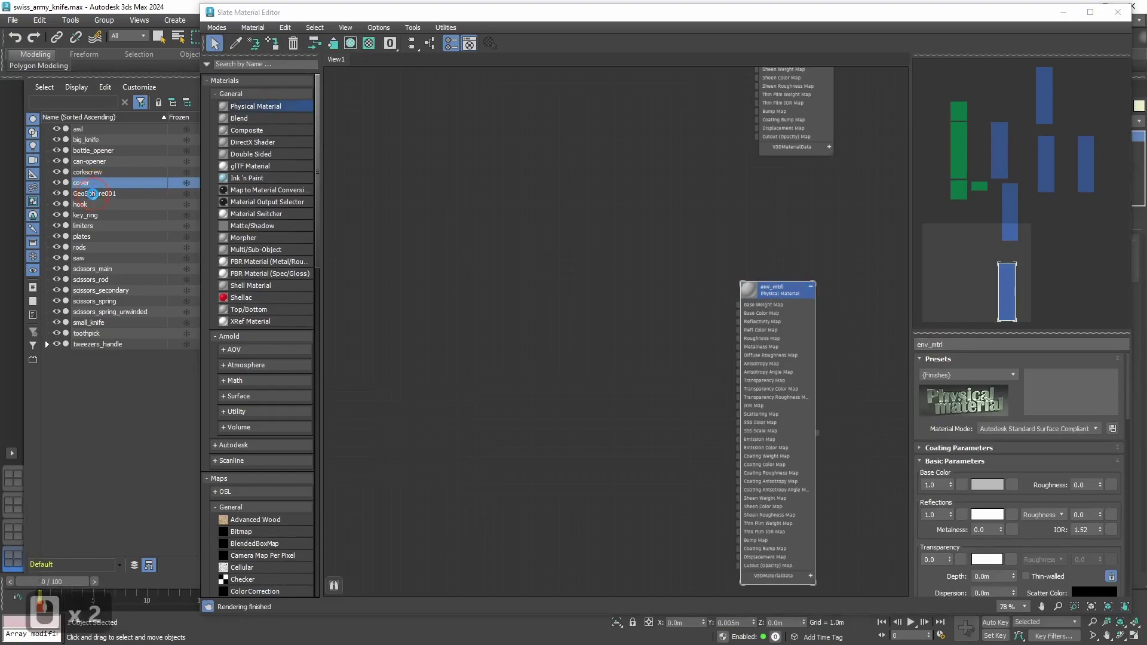
left_click(759, 295)
left_click(276, 47)
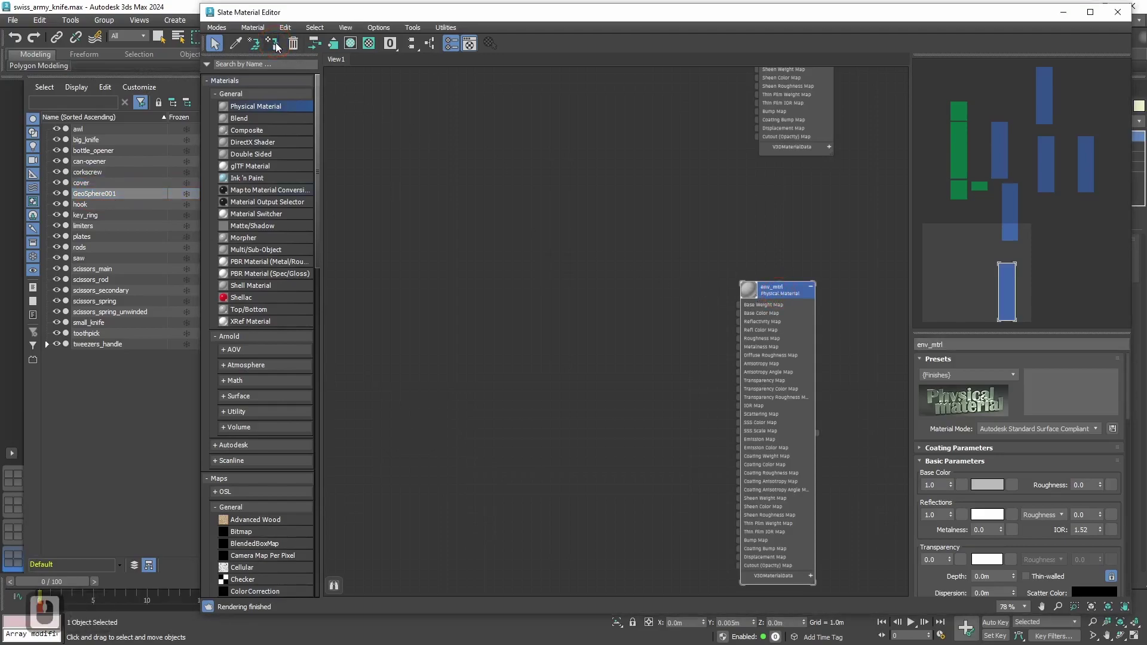
Rename GeoSphere001 to 'env' in the Scene Explorer.
left_click(116, 193)
right_click(115, 198)
left_click(91, 194)
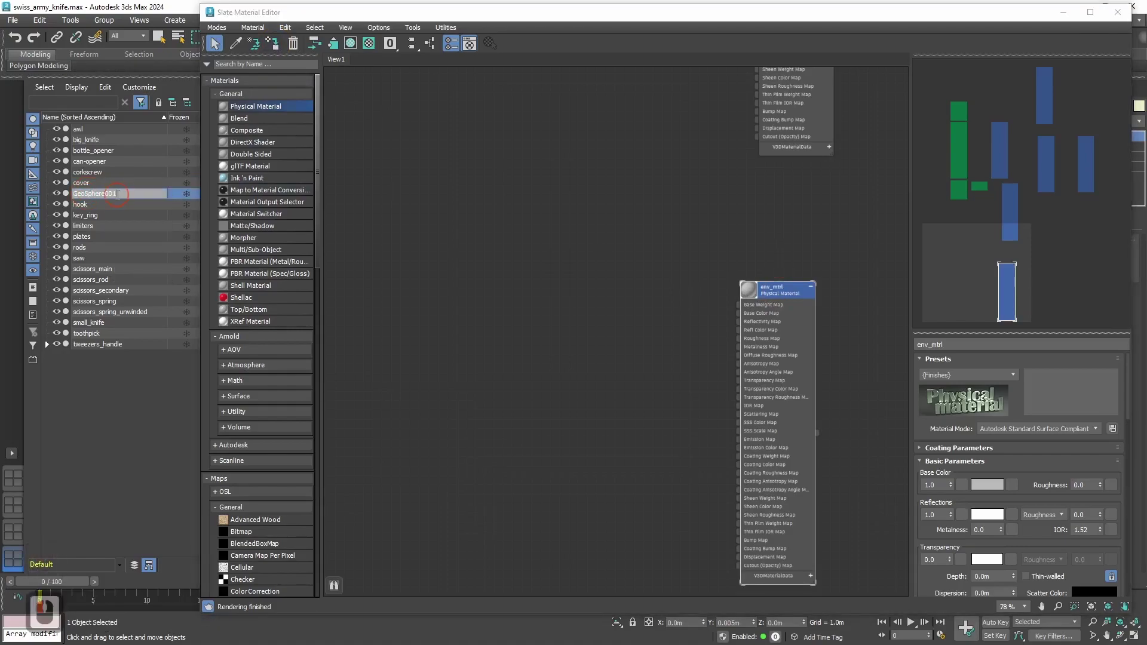
left_click_drag(116, 194, 13, 189)
type("env")
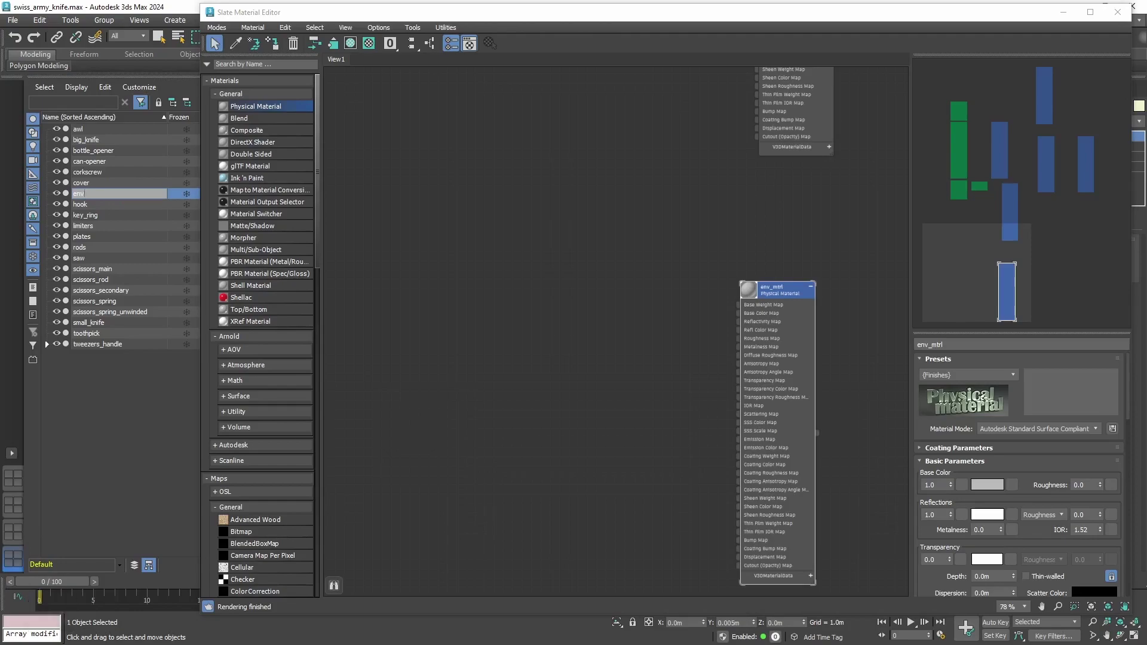
key("Return")
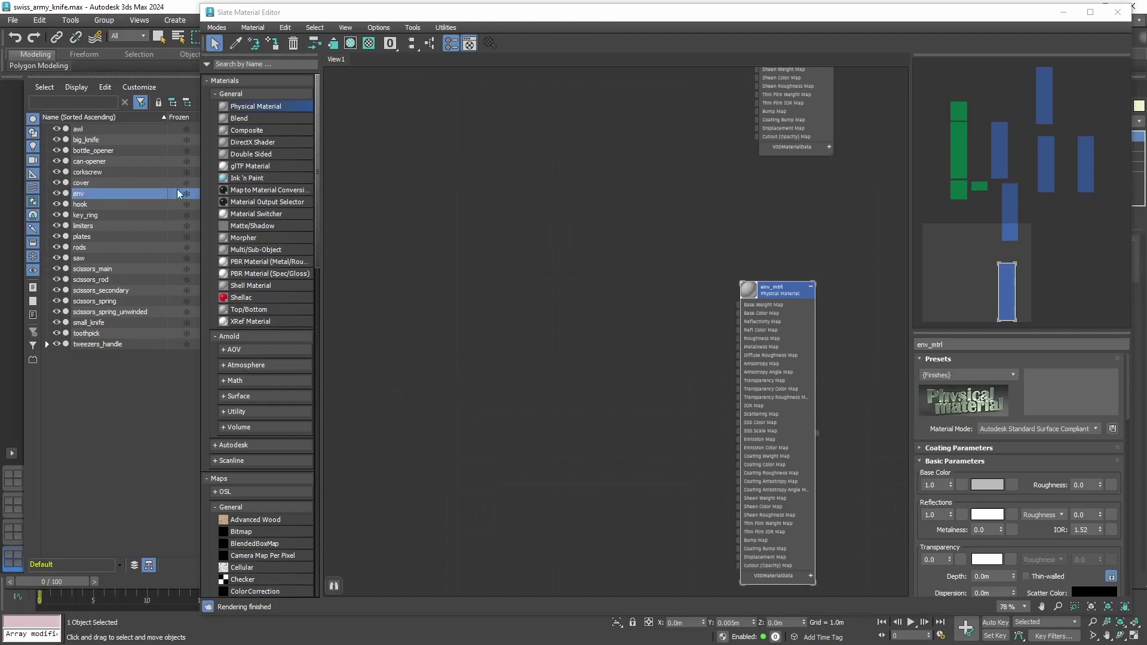
middle_click_drag(539, 386, 569, 351)
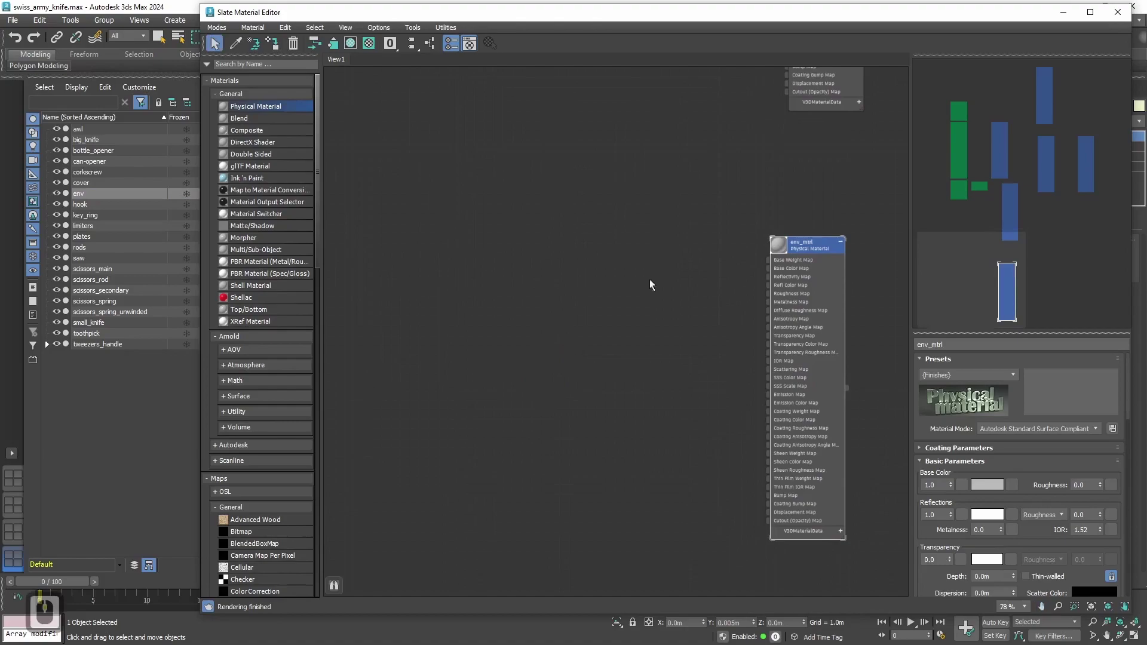
Set env_mtrl's Base Color weight and Reflections weight to 0.
left_click(800, 245)
double_click(933, 484)
type("0")
key("Tab")
left_click(859, 509)
type("0")
key("Return")
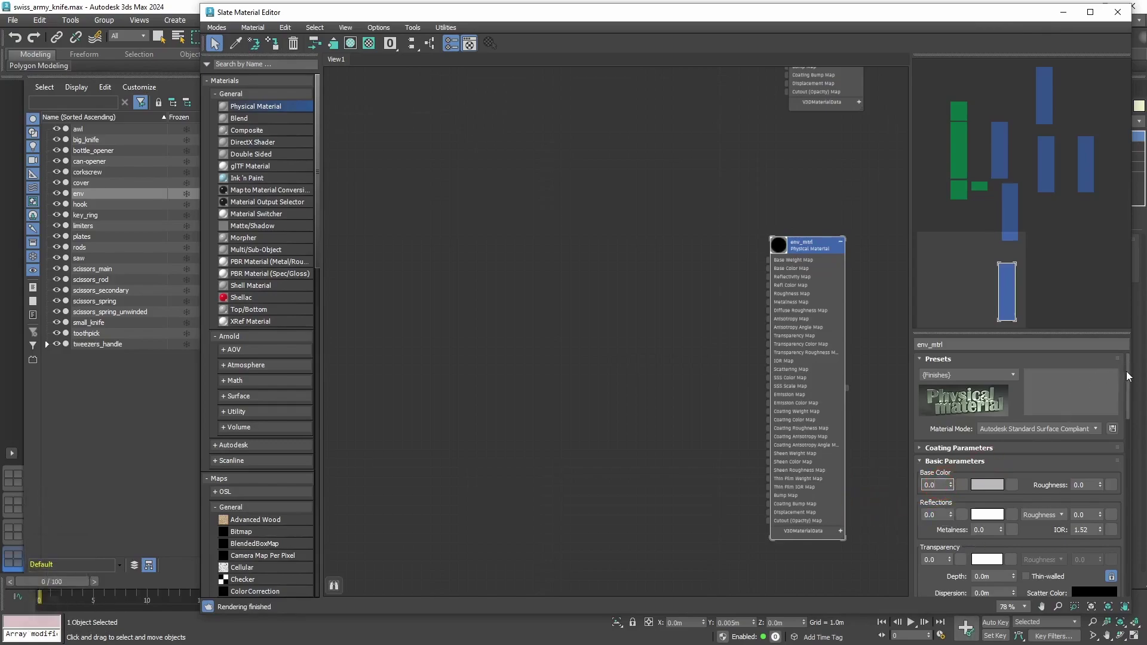
left_click_drag(1127, 377, 1124, 434)
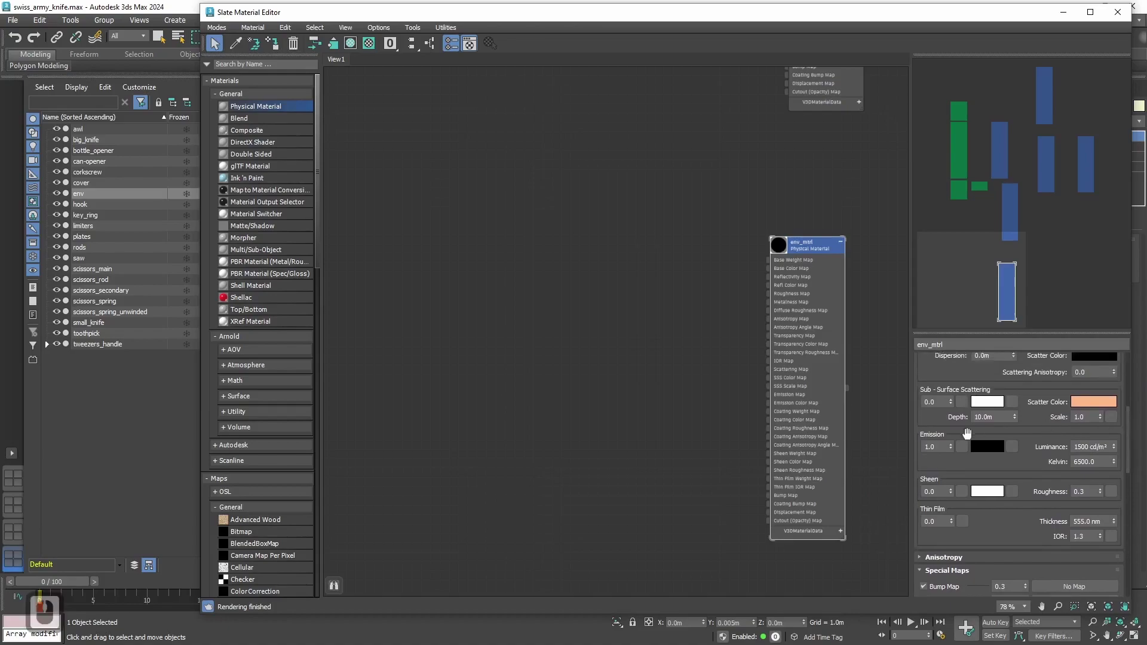
Check the black sphere in the viewport, then reopen the material editor with M.
left_click(1062, 11)
mouse_move(729, 430)
middle_mouse_down("alt")
mouse_move(815, 451)
mouse_move(789, 446)
middle_mouse_up("alt")
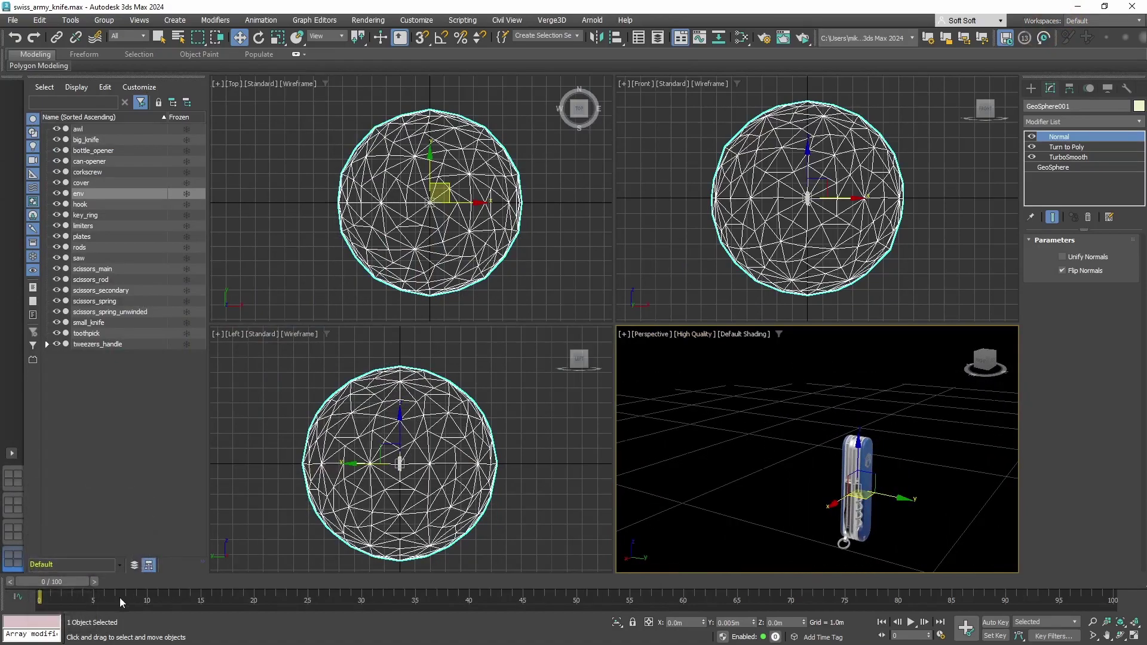
key("m")
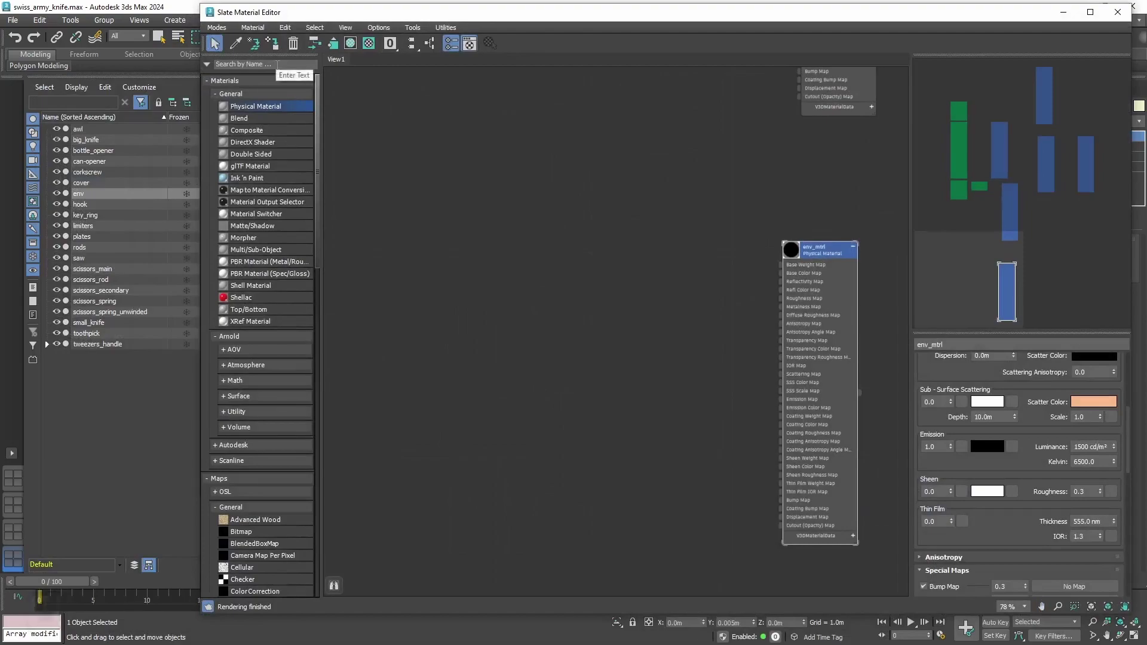
Connect a Falloff map to env_mtrl's Emission Color Map and preview it in the viewport.
left_click(260, 64)
type("fal")
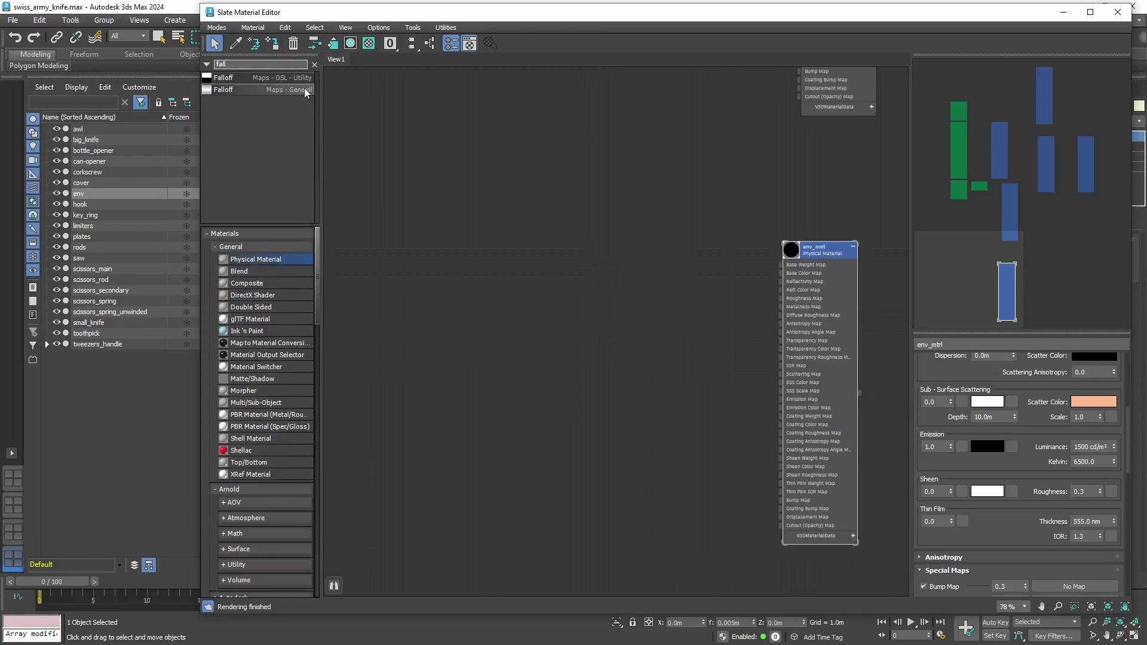
left_click(209, 64)
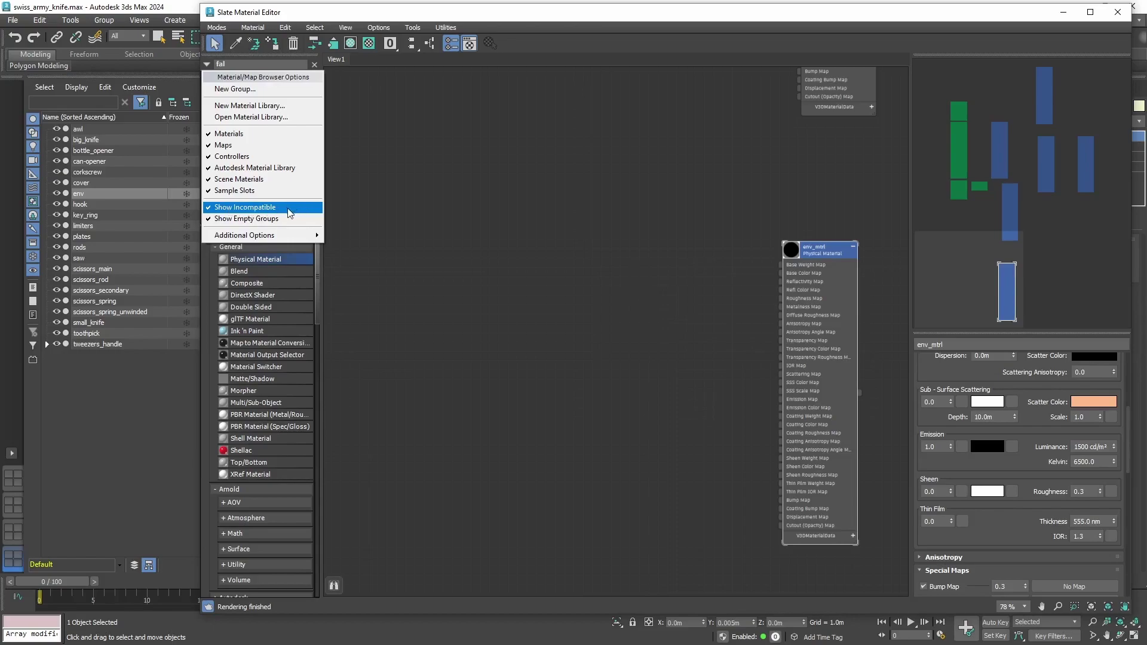
left_click(287, 61)
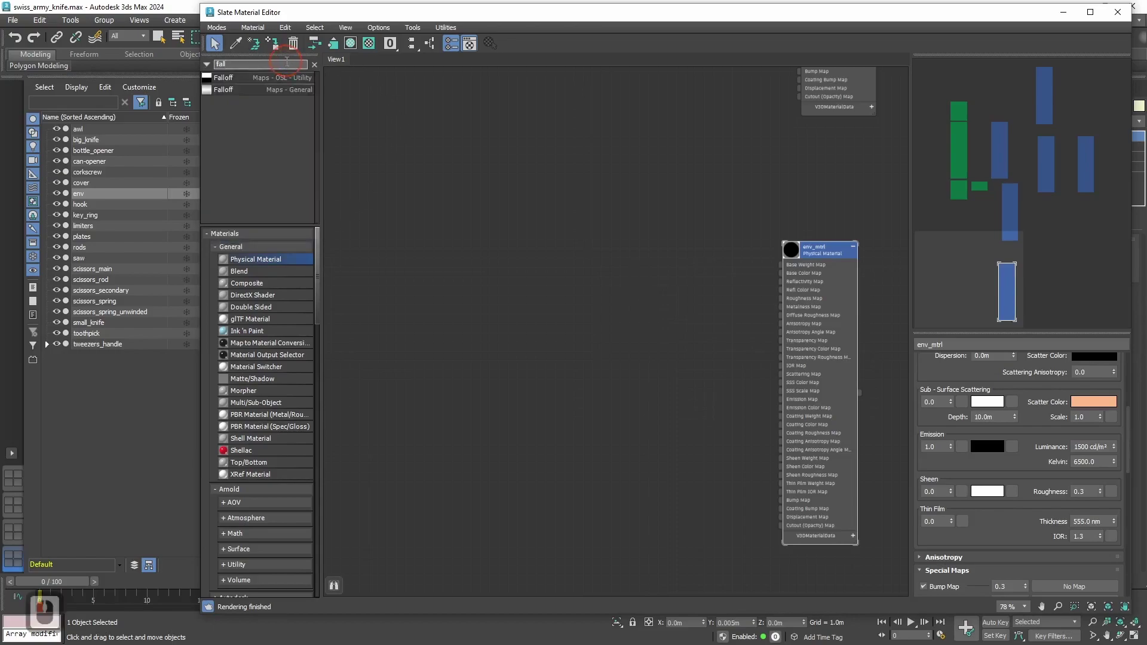
mouse_move(464, 327)
left_mouse_down()
mouse_move(466, 348)
mouse_move(514, 374)
mouse_move(783, 408)
left_mouse_up()
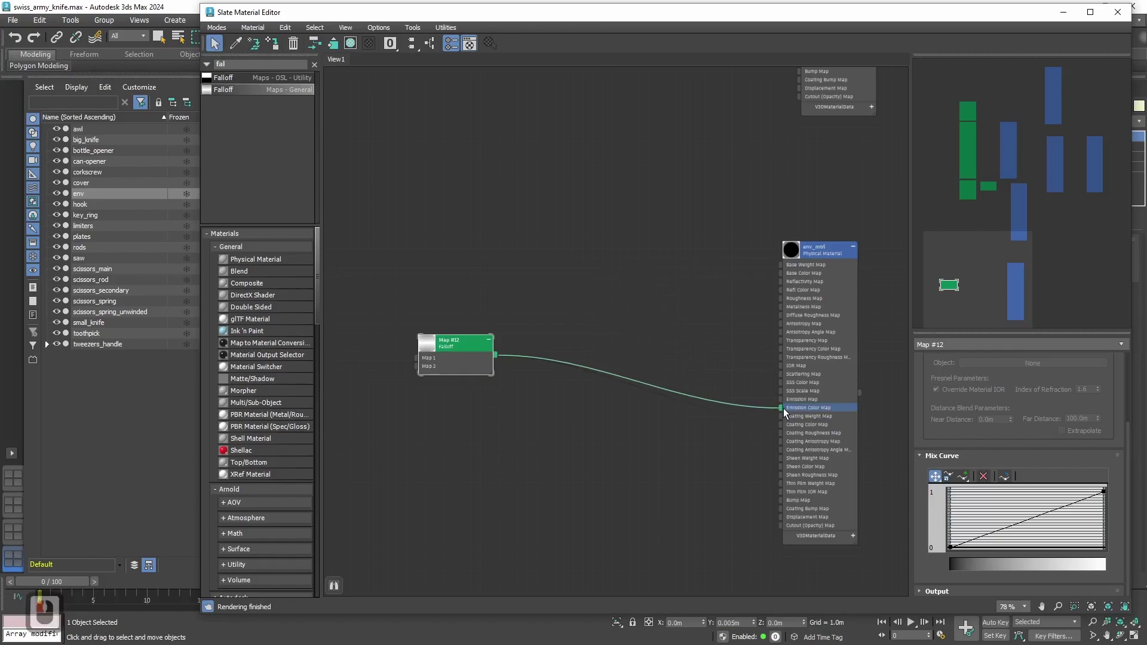
left_click(1062, 12)
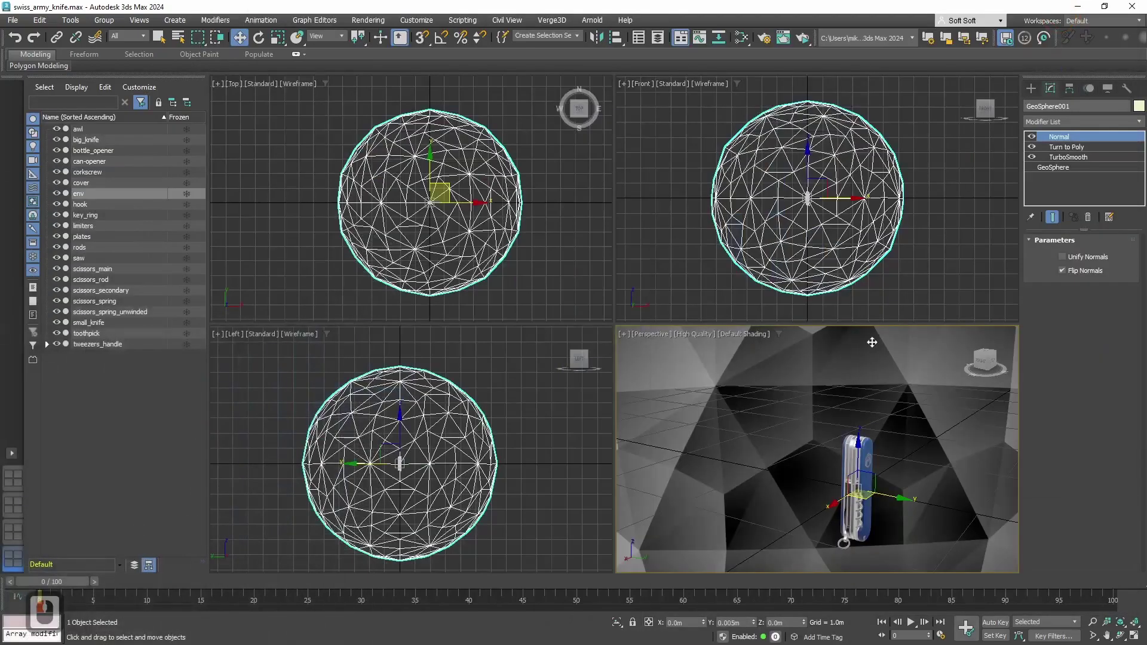
mouse_move(808, 424)
middle_mouse_down("alt")
mouse_move(849, 463)
mouse_move(815, 443)
middle_mouse_up("alt")
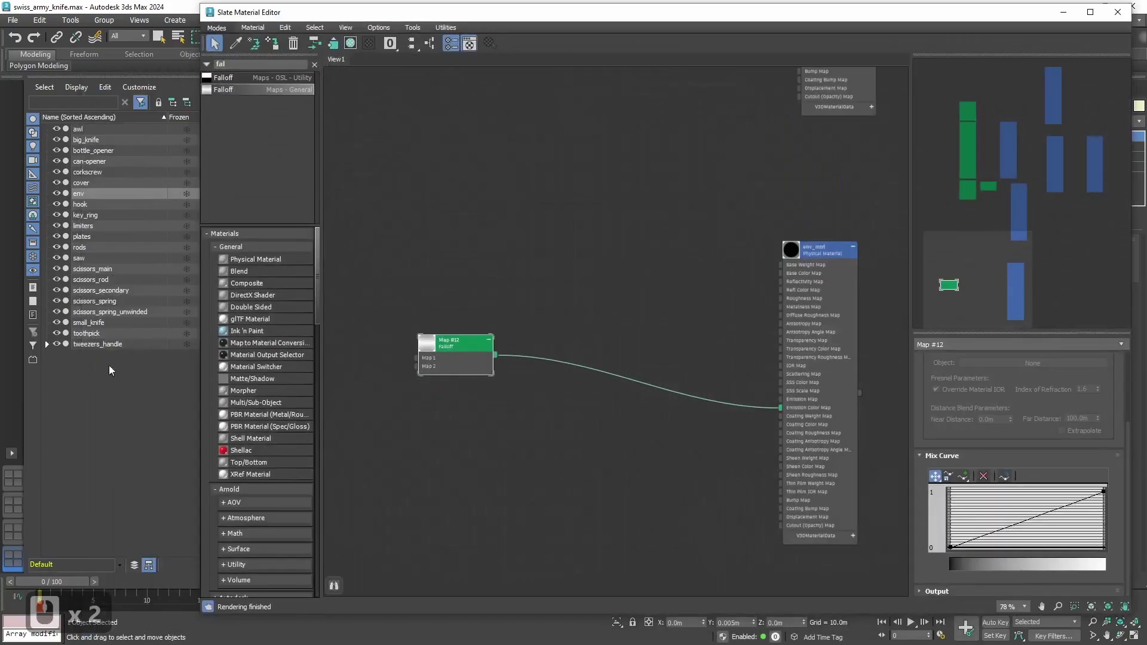
Add an OSL Mix (color) node fed by Falloff, outputting to Emission Color.
left_click(265, 65)
type("mix")
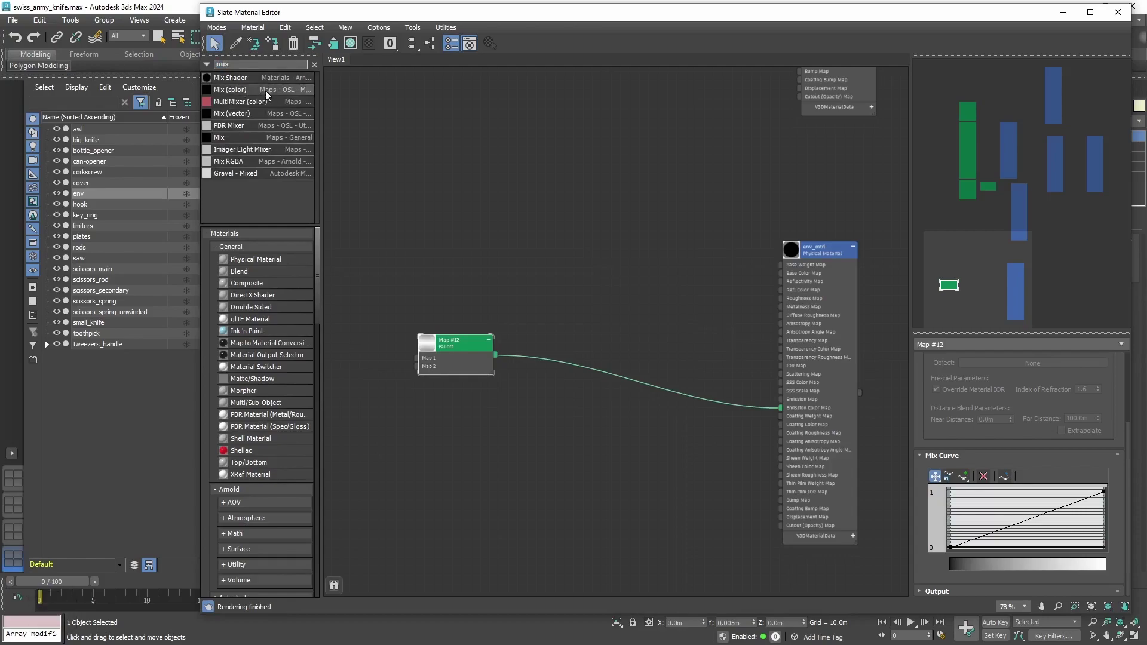
left_click_drag(265, 94, 656, 334)
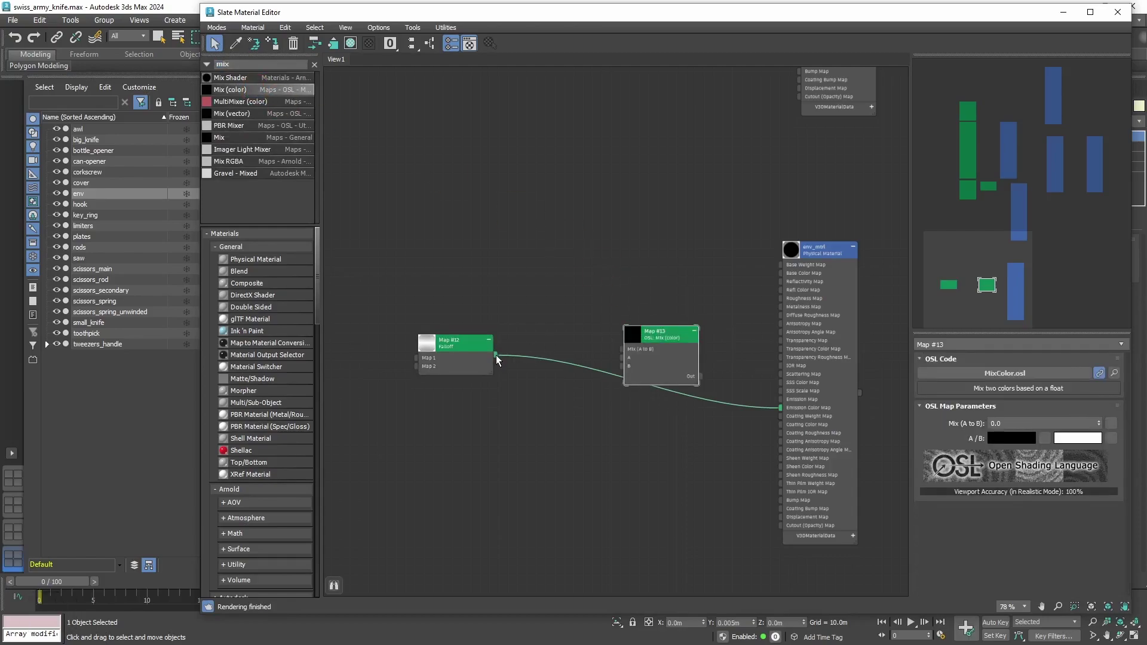
left_click_drag(497, 356, 618, 347)
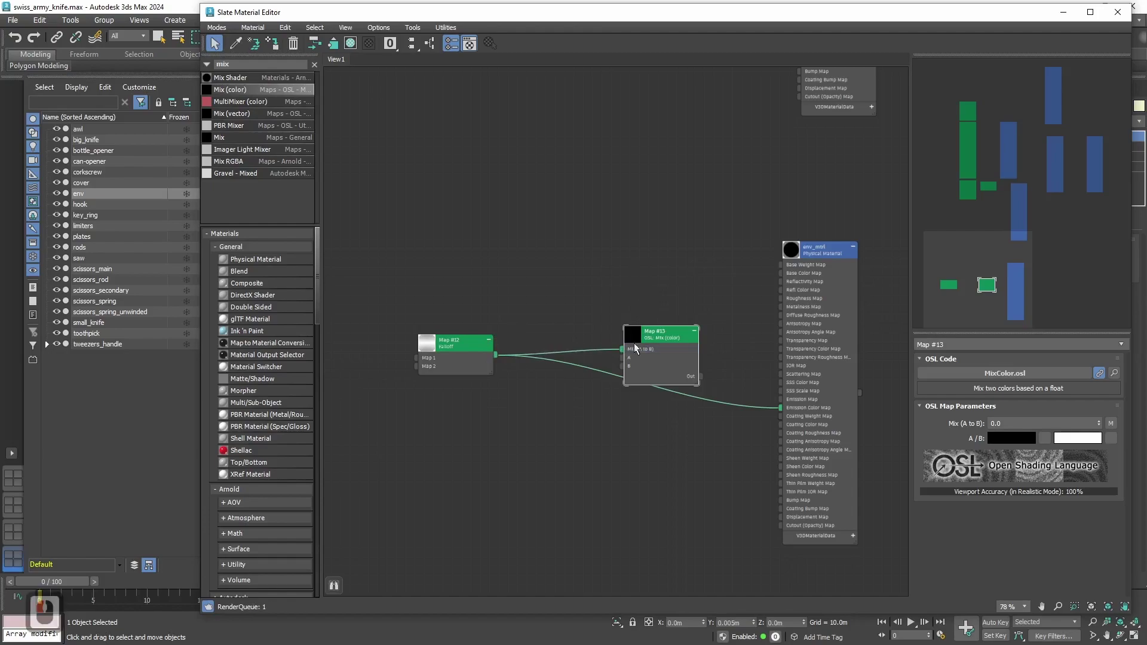
mouse_move(696, 372)
left_mouse_down()
mouse_move(667, 362)
mouse_move(786, 408)
left_mouse_up()
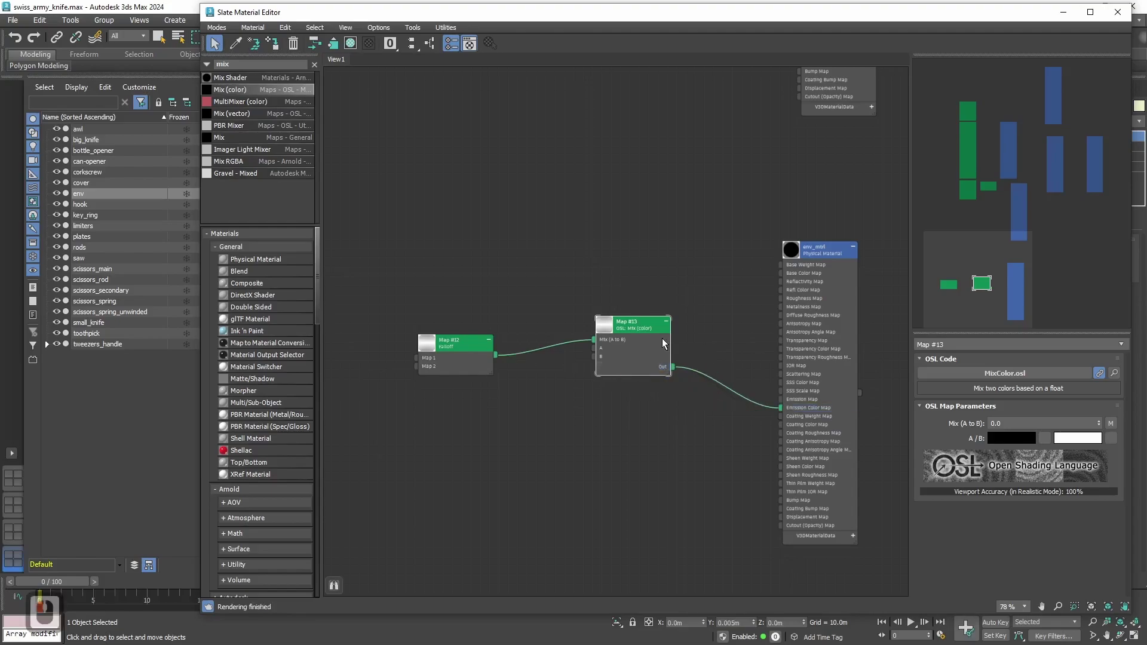
left_click_drag(647, 334, 639, 351)
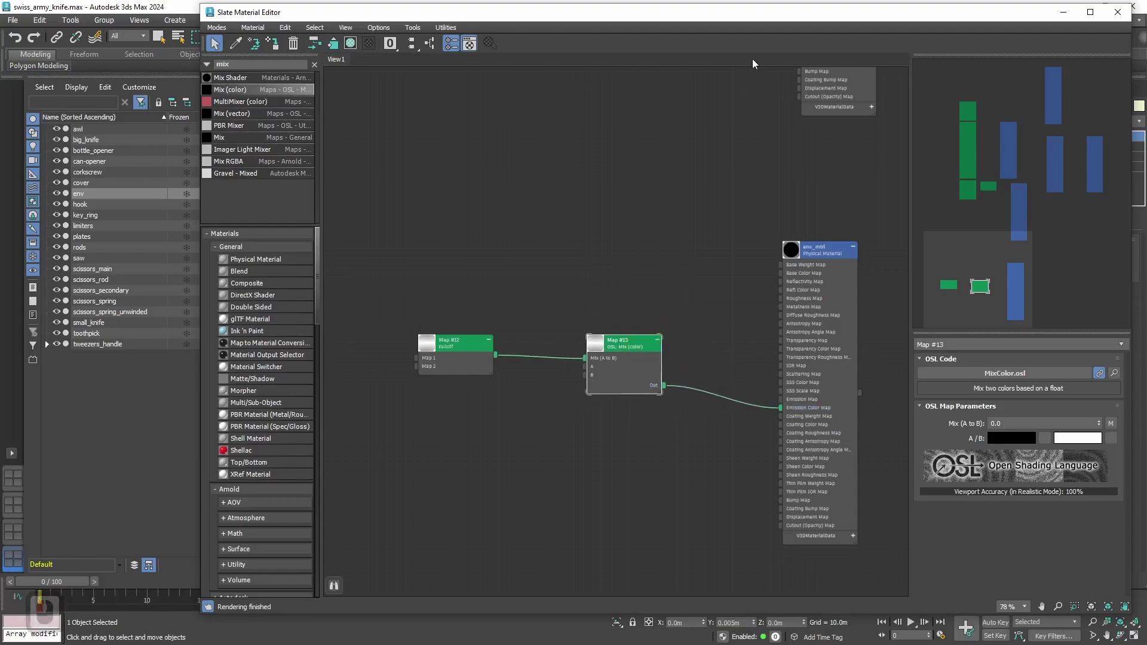
left_click_drag(801, 21, 325, 24)
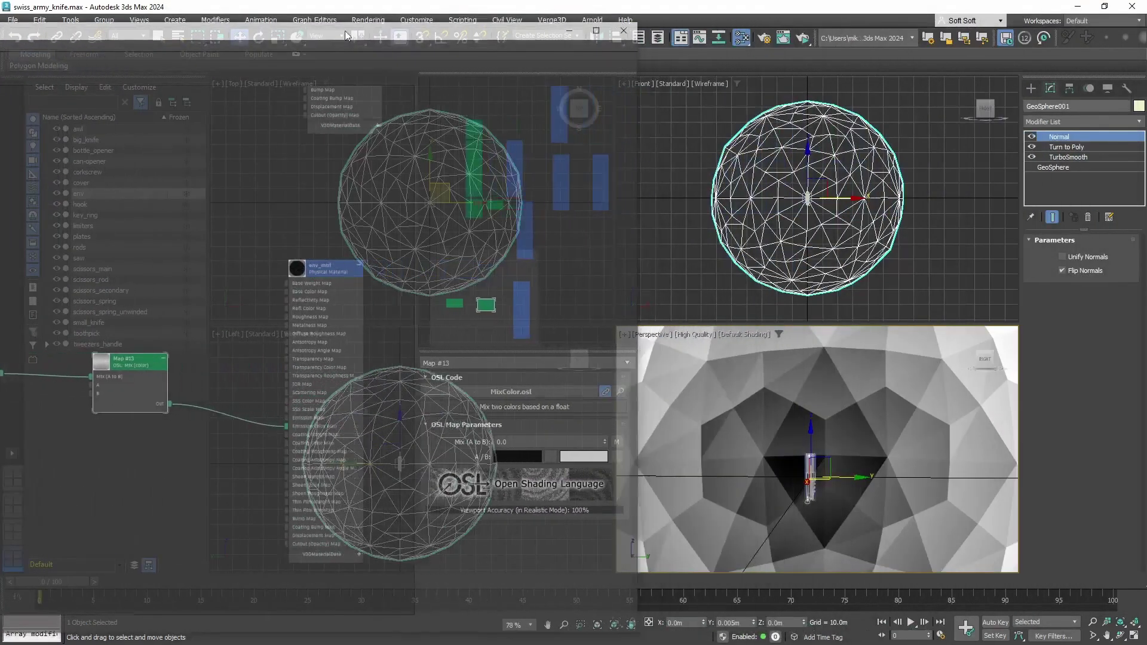
Set the Mix map's colour A to dark blue.
middle_click_drag(63, 333, 129, 317)
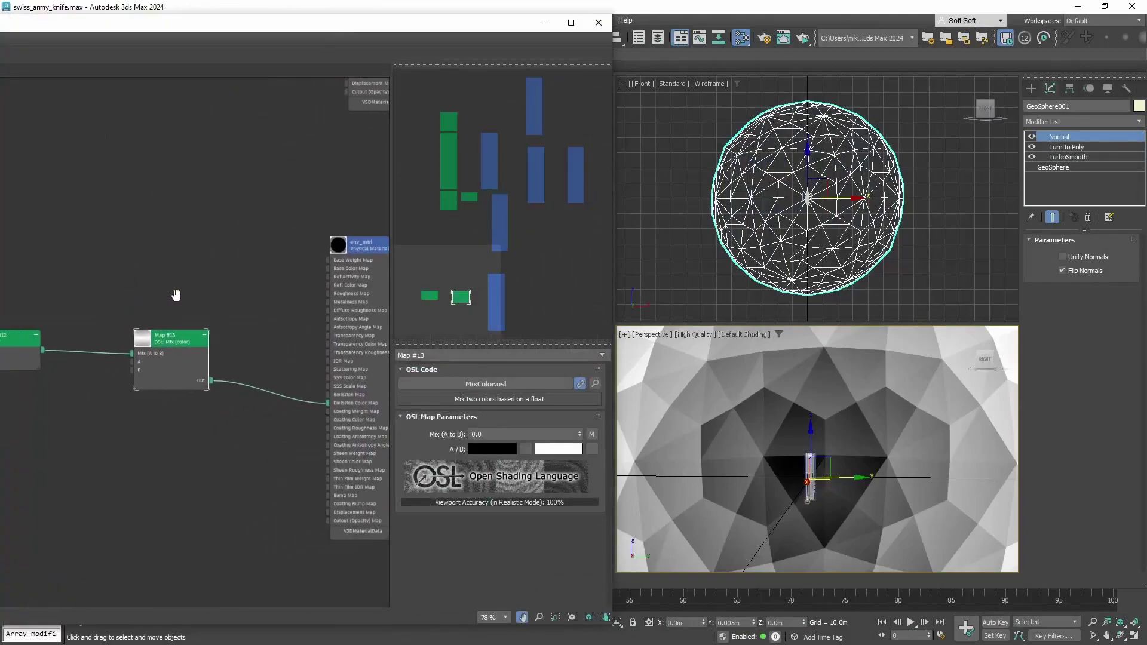
left_click(487, 449)
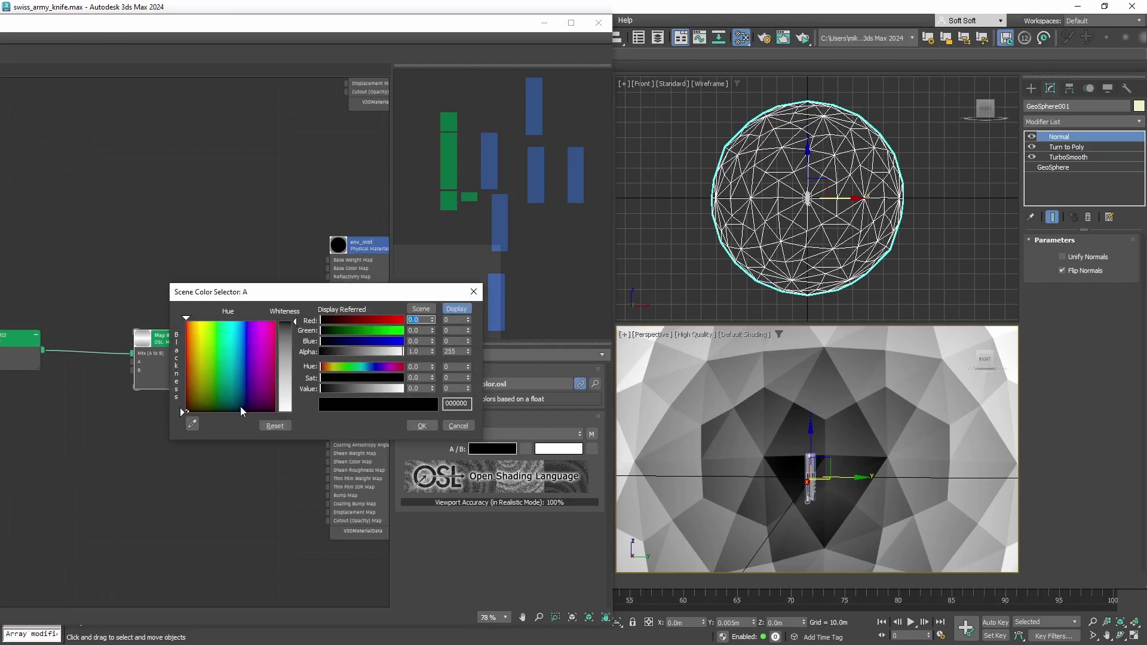
left_click(241, 406)
left_click_drag(323, 387, 359, 381)
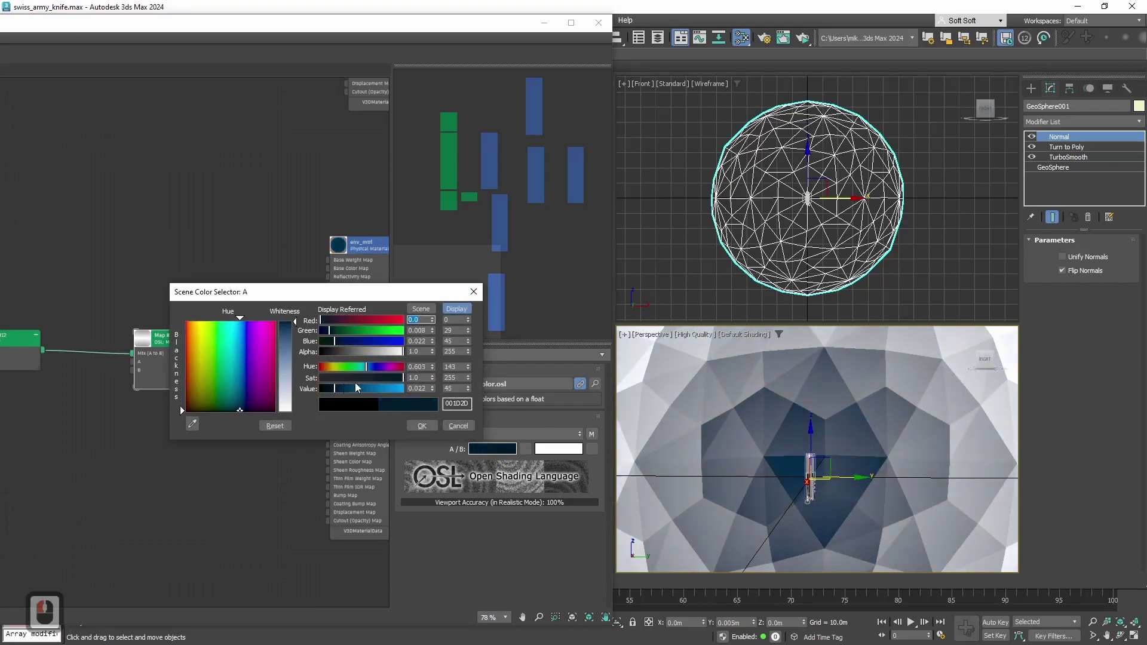
left_click(422, 426)
Set the Mix map's colour B to dark red and view the tinted sphere.
left_click(553, 456)
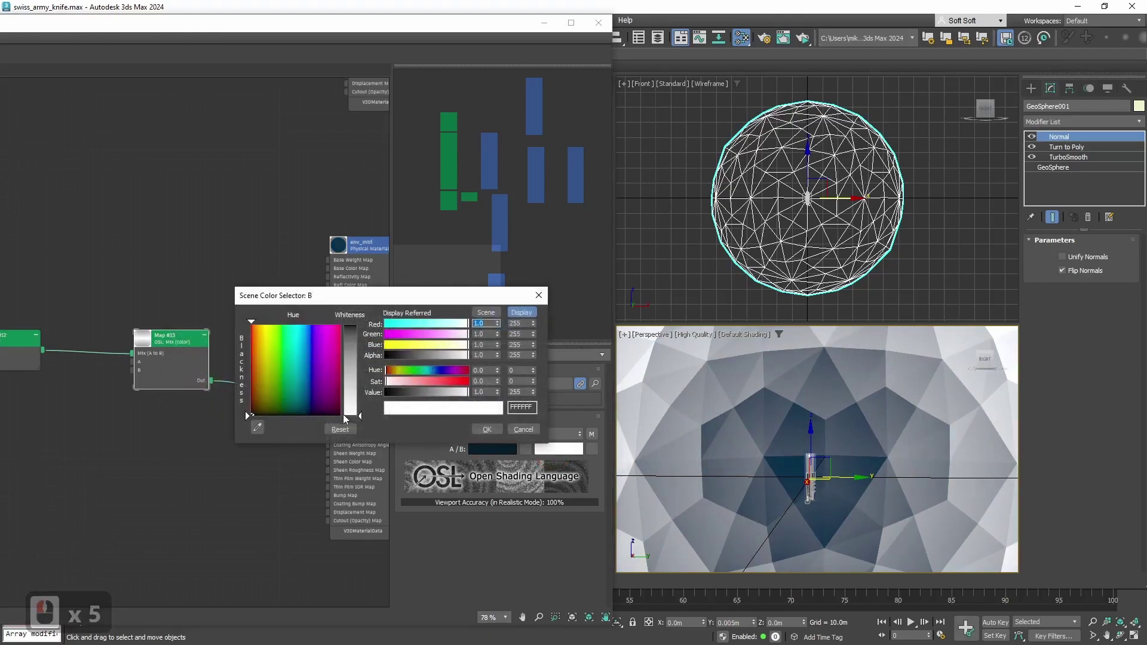
left_click(360, 330)
mouse_move(395, 382)
left_mouse_down()
mouse_move(437, 381)
mouse_move(390, 395)
left_mouse_up()
left_click(486, 430)
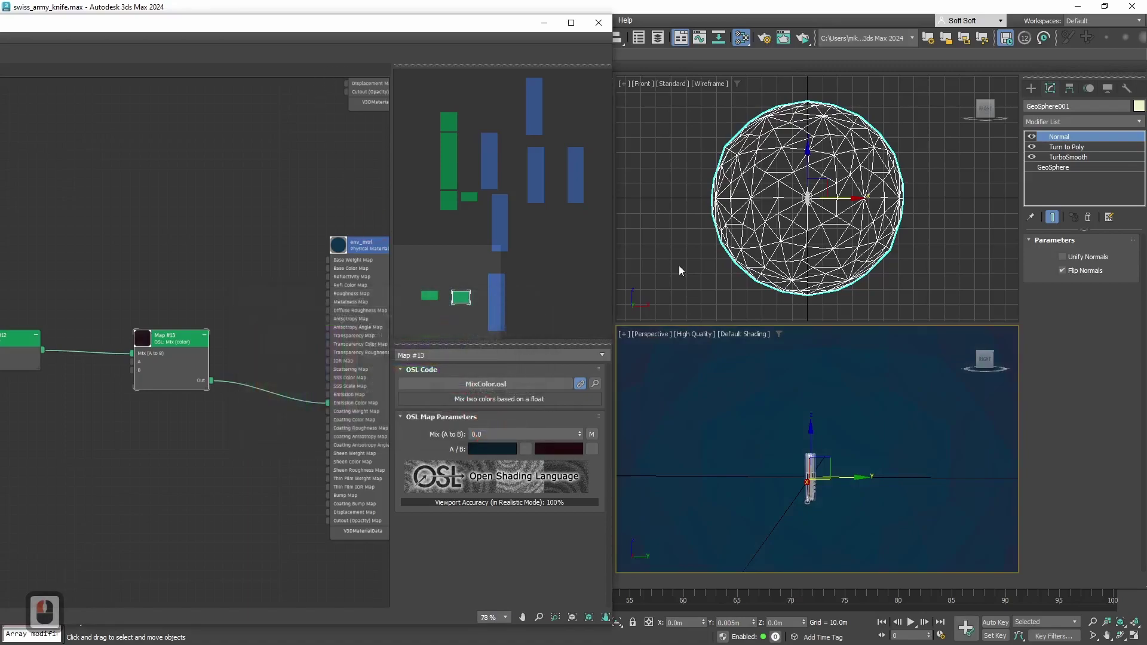
scroll(783, 432, "up", 4)
scroll(784, 431, "up", 2)
scroll(771, 439, "up", 3)
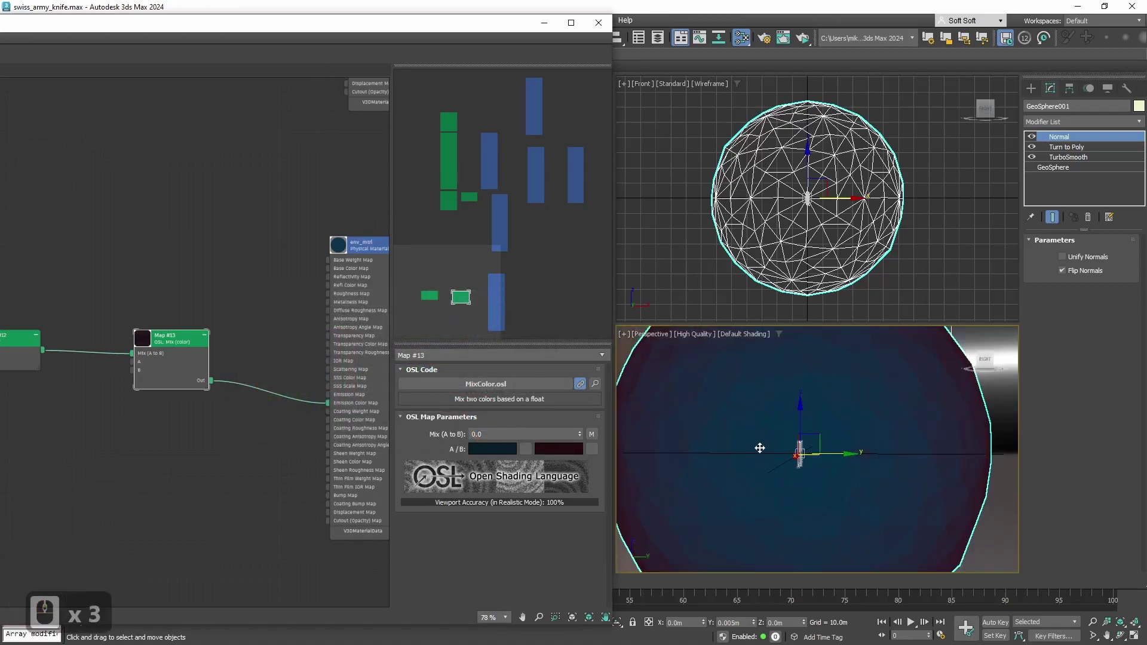
middle_click_drag(768, 443, 821, 438, "alt")
middle_click(824, 465)
middle_click(823, 465)
scroll(790, 443, "down", 3)
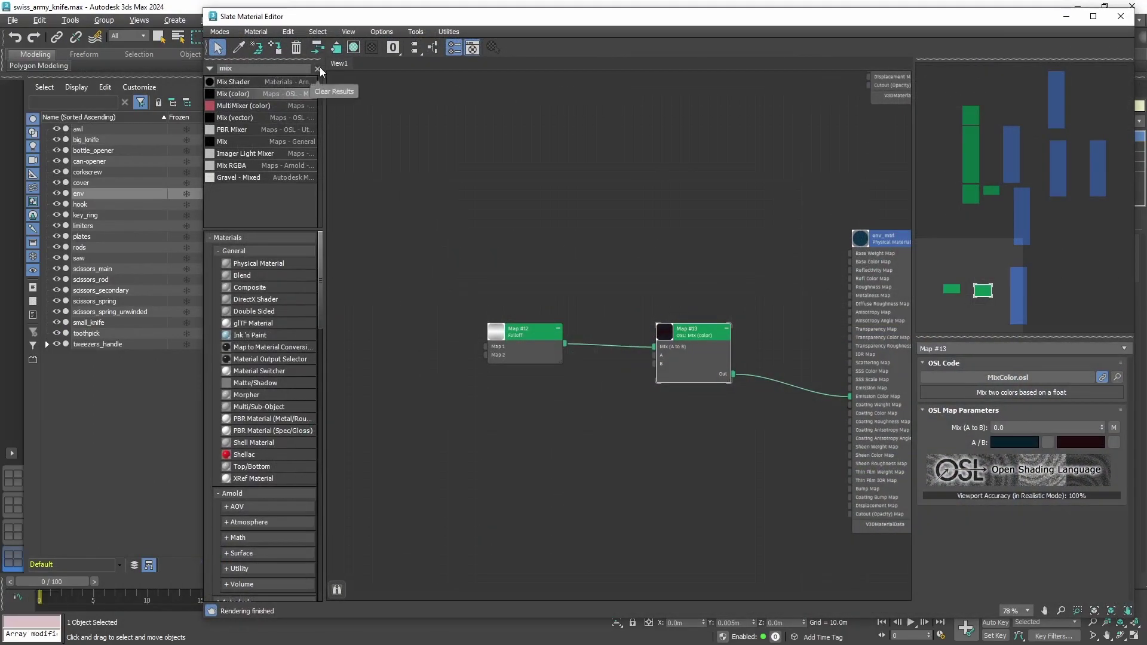
Search the Slate browser for Color Correction and drag it into View1.
left_click(316, 68)
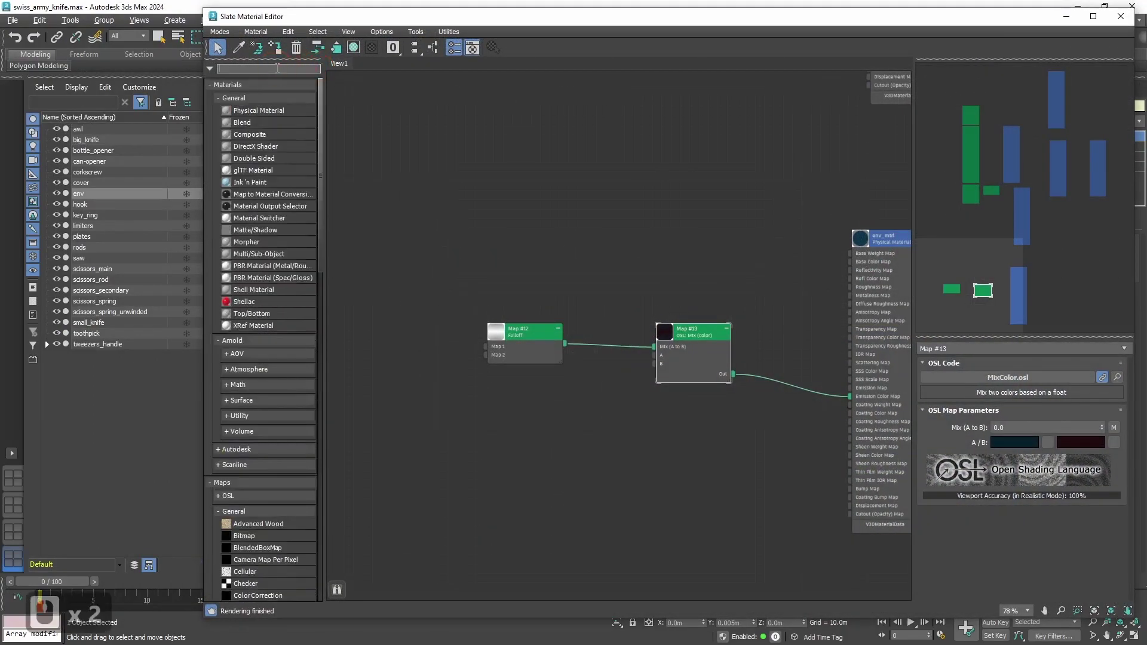
type("color ro")
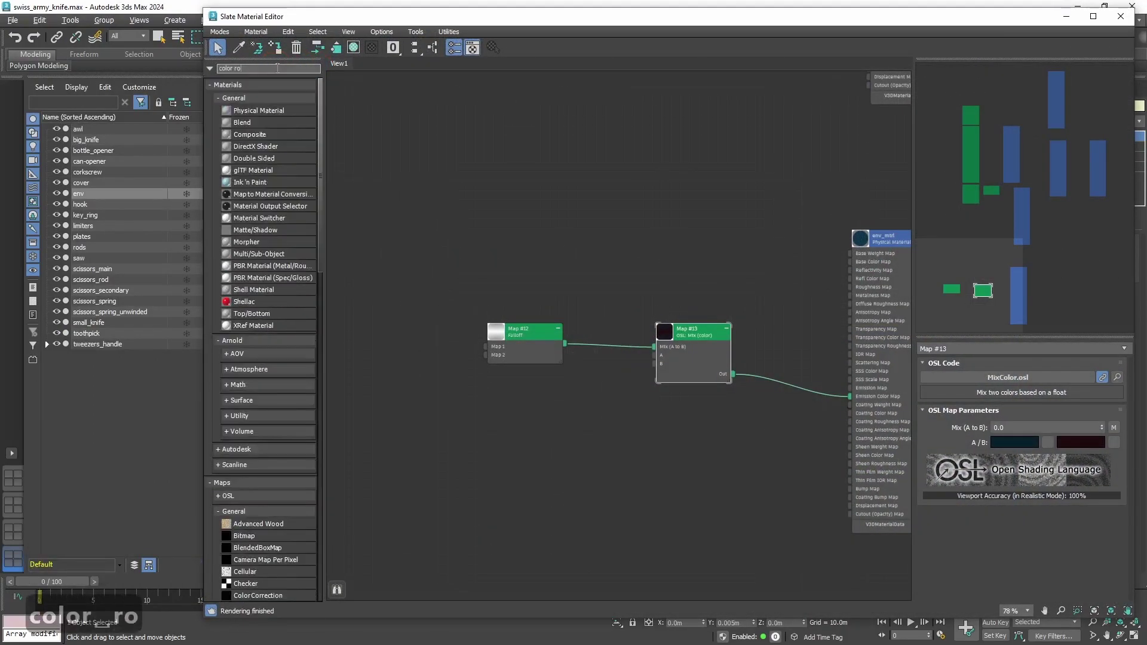
key("BackSpace")
key("BackSpace")
type("cor")
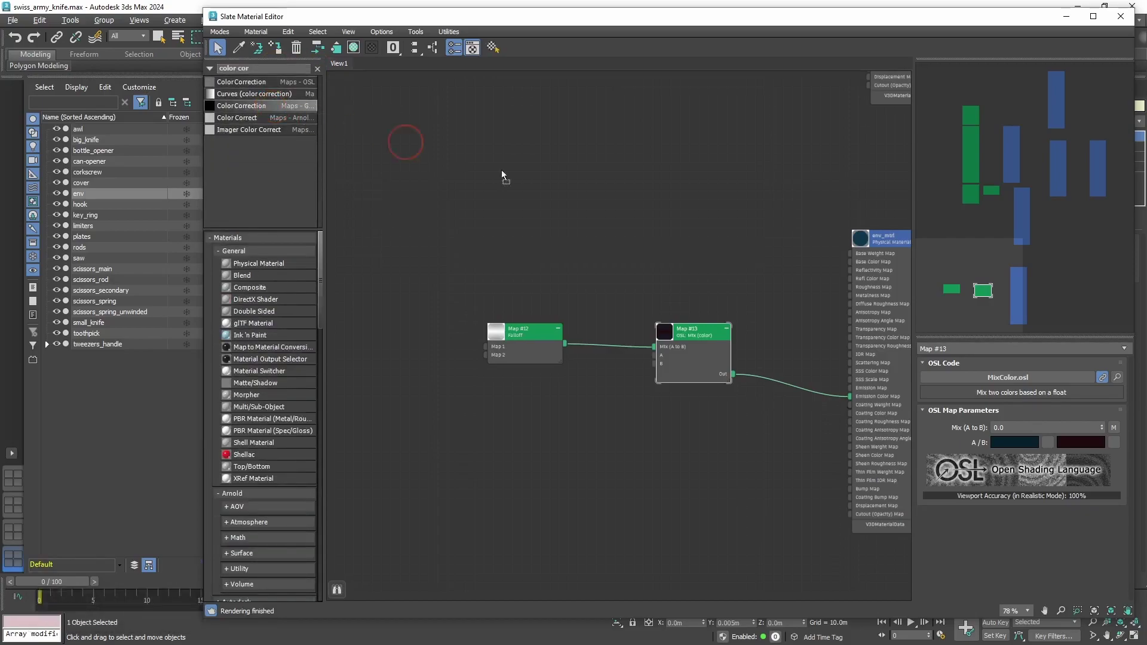
left_click_drag(270, 106, 608, 282)
Wire Map #12 through Color Correction into Map #13's Mix input, tidying node positions.
left_click_drag(527, 333, 442, 333)
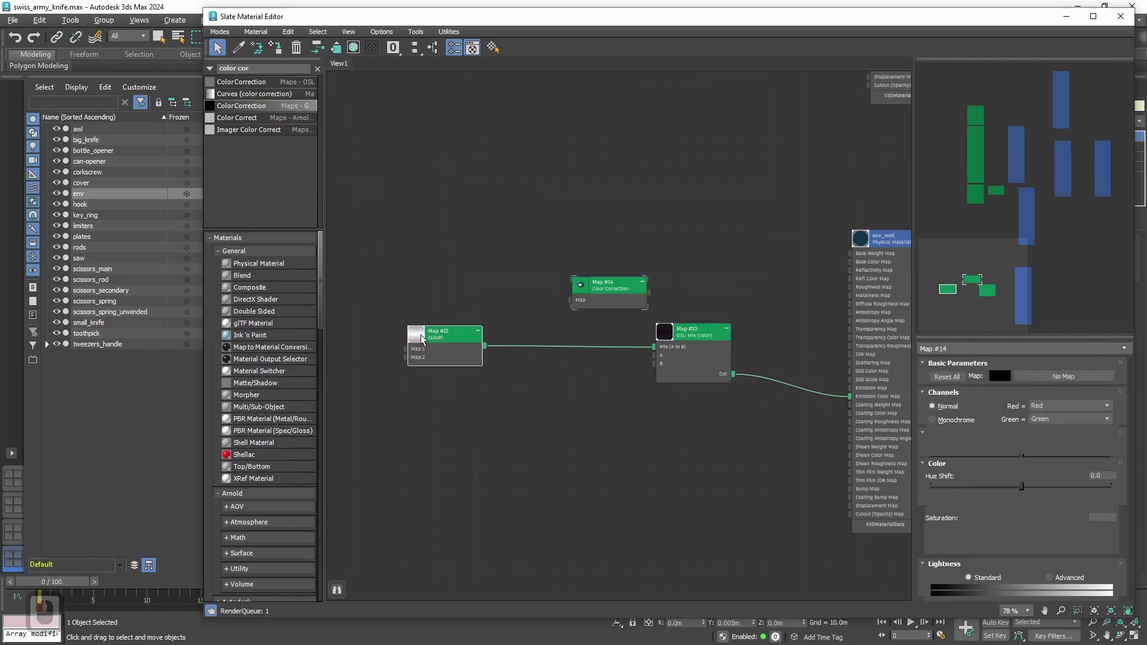
left_click_drag(690, 330, 755, 329)
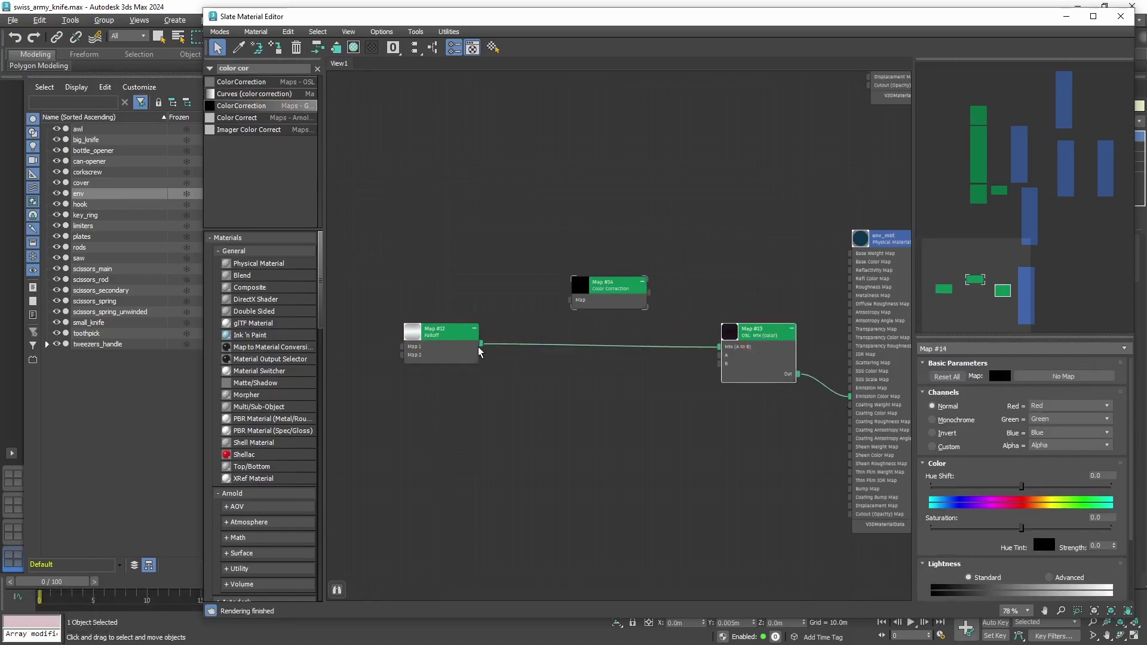
left_click_drag(570, 310, 573, 301)
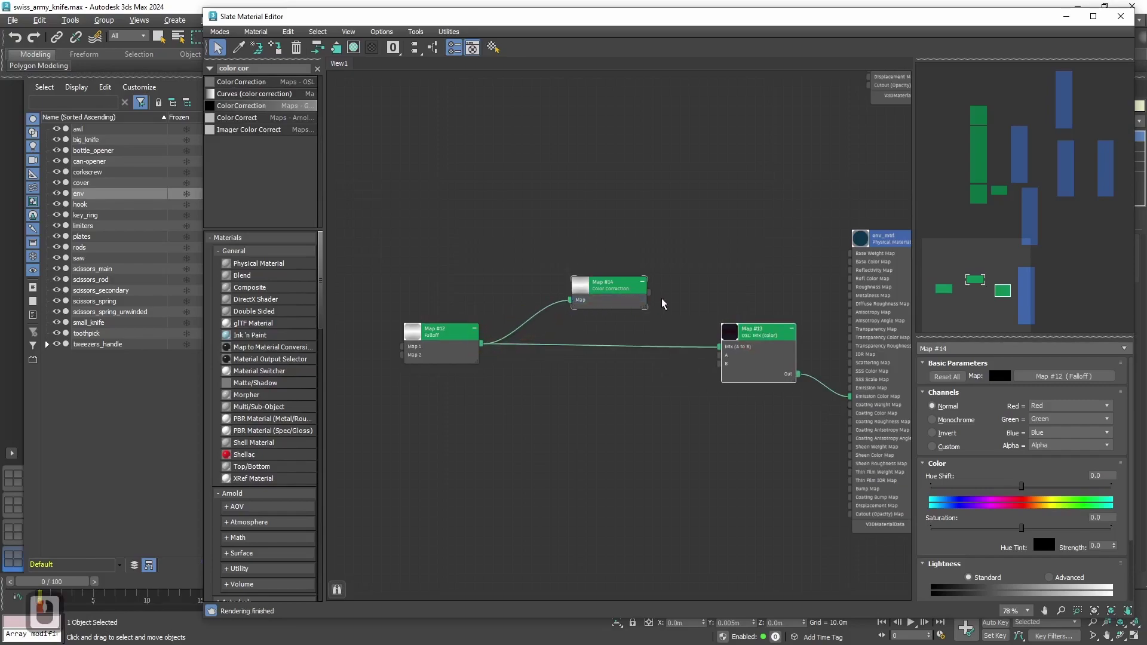
left_click_drag(647, 300, 719, 348)
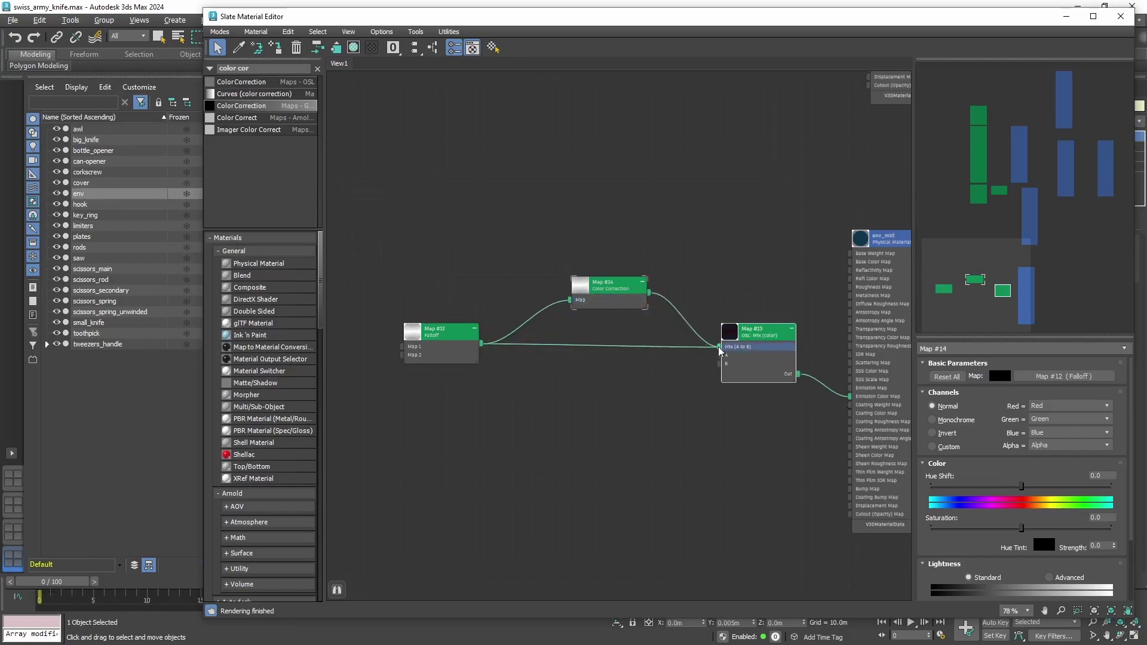
left_click_drag(627, 289, 627, 349)
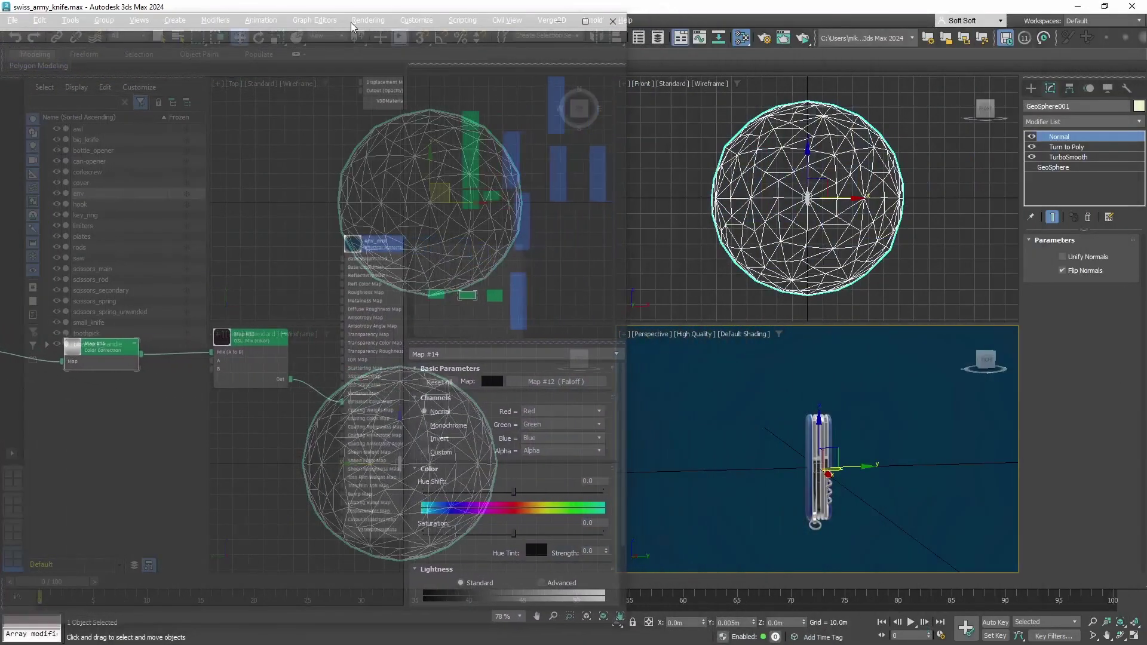
Set Map #14's Lightness to Advanced with RGB Gamma/Contrast 6.0 and Lift/Offset 0.45.
left_click_drag(841, 17, 293, 21)
middle_click_drag(135, 218, 190, 218)
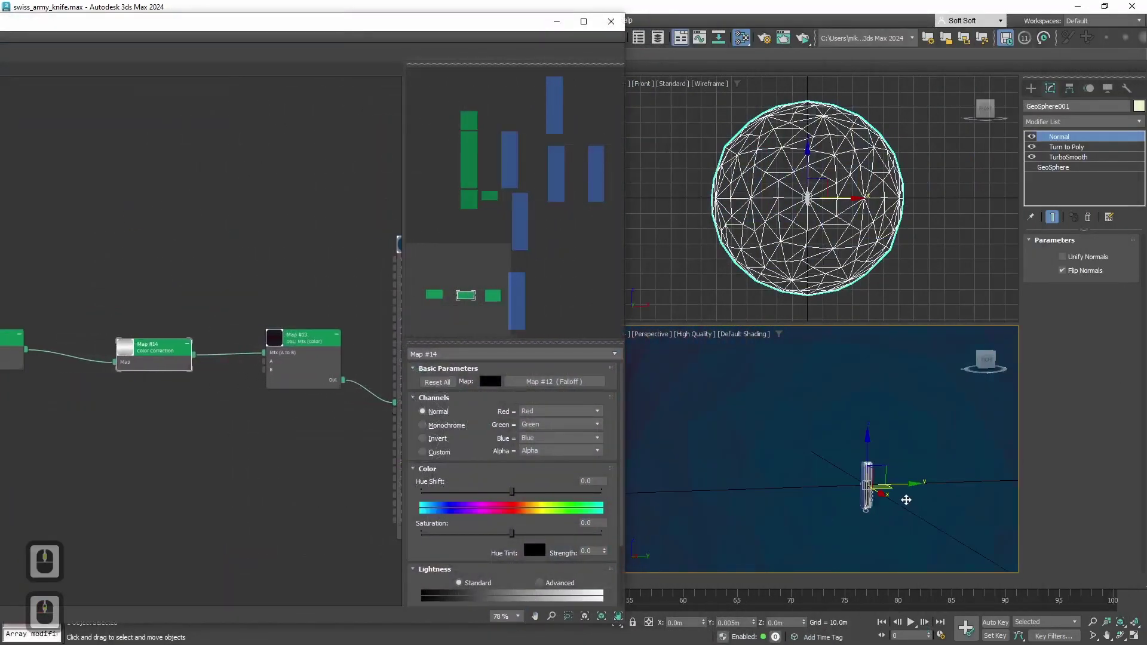
middle_click_drag(209, 420, 205, 377)
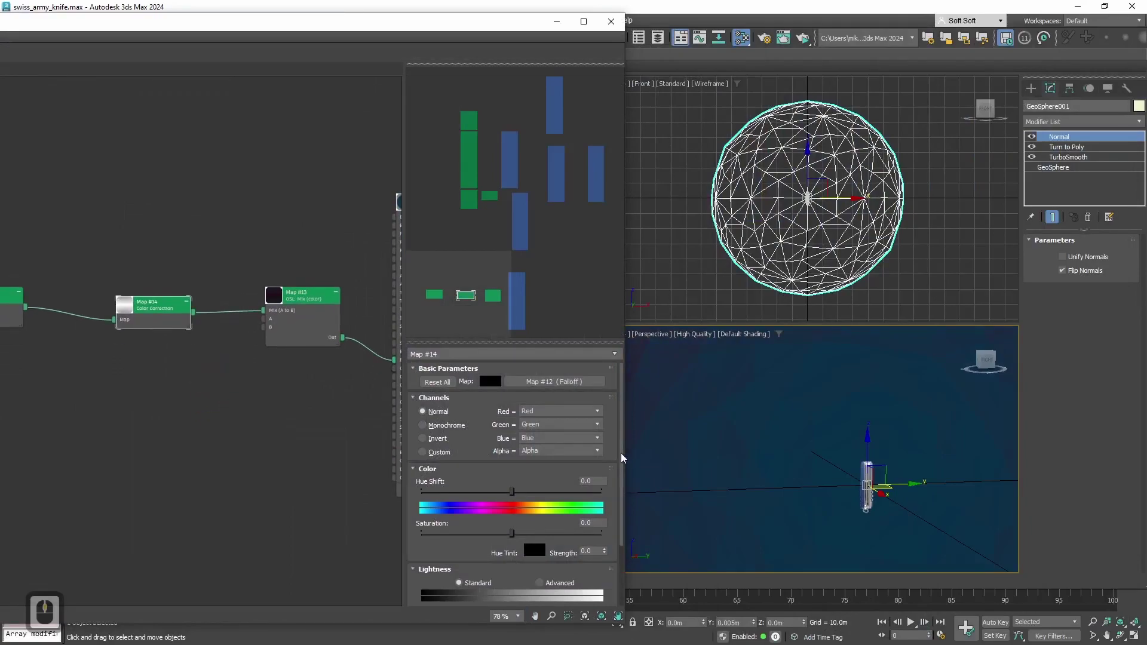
left_click_drag(622, 460, 619, 528)
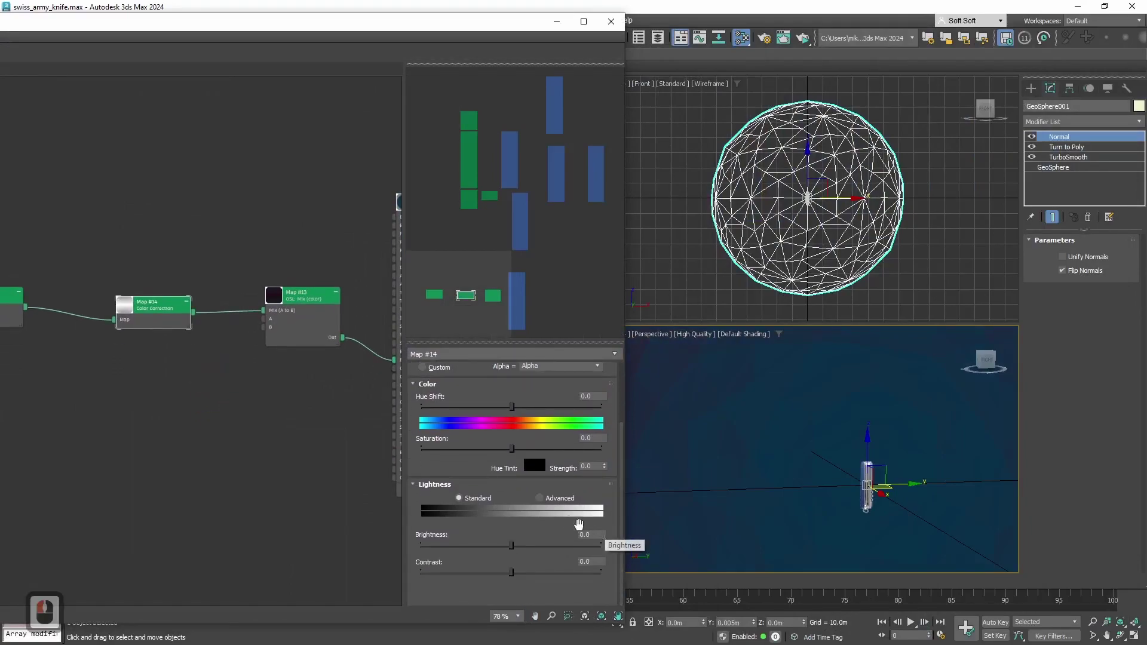
left_click(539, 499)
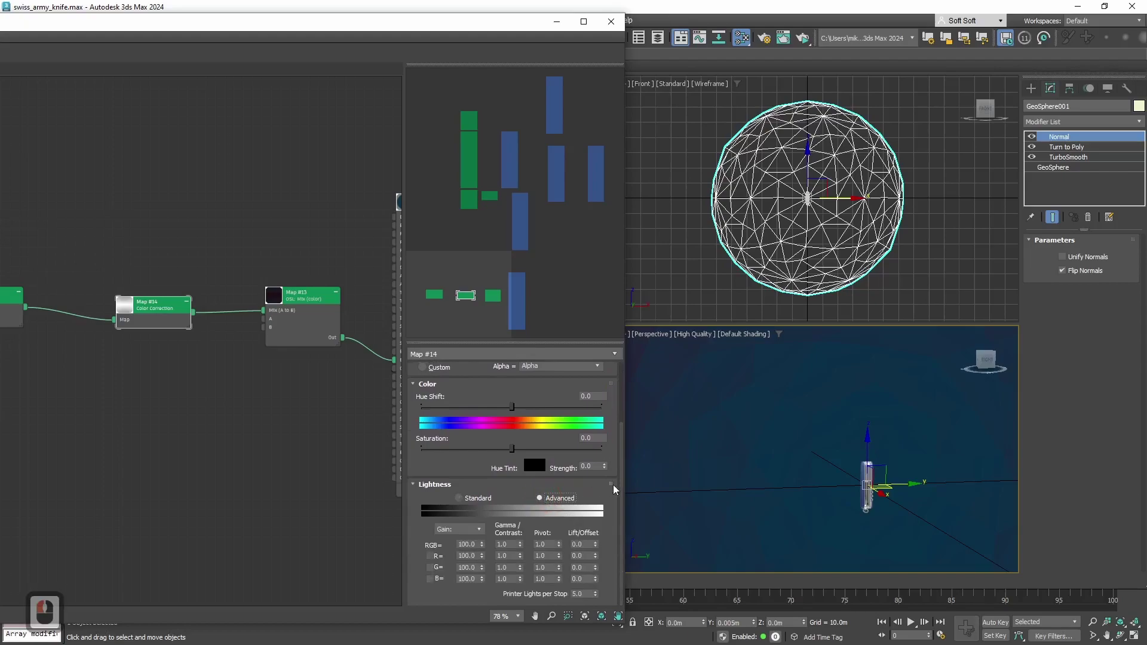
left_click(428, 531)
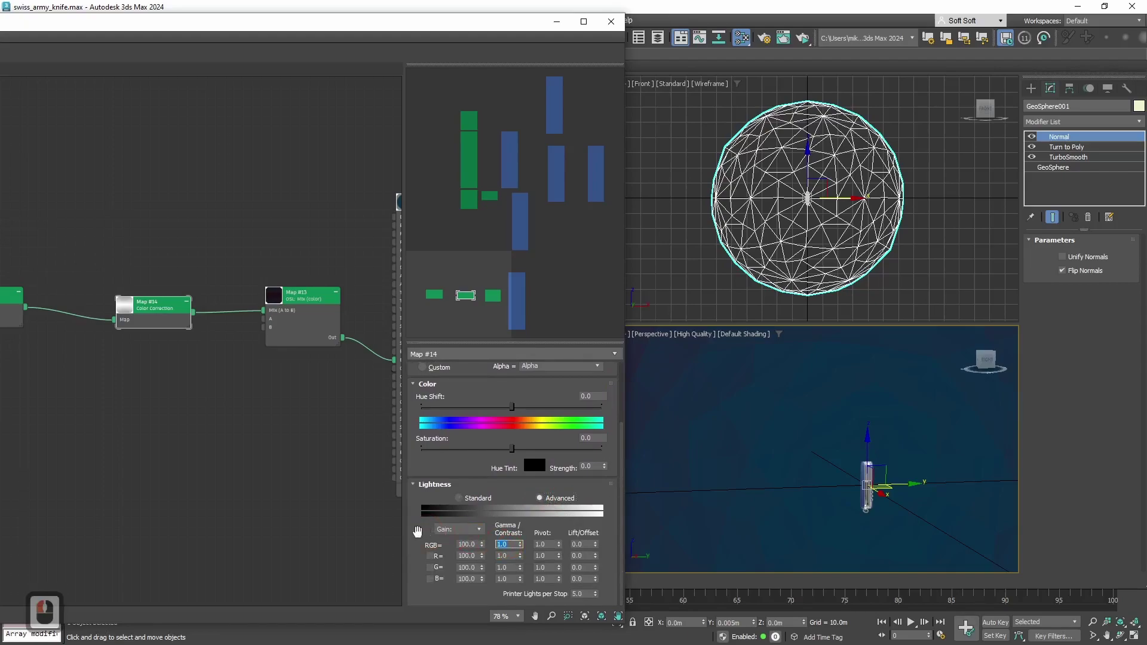
type("6")
key("Return")
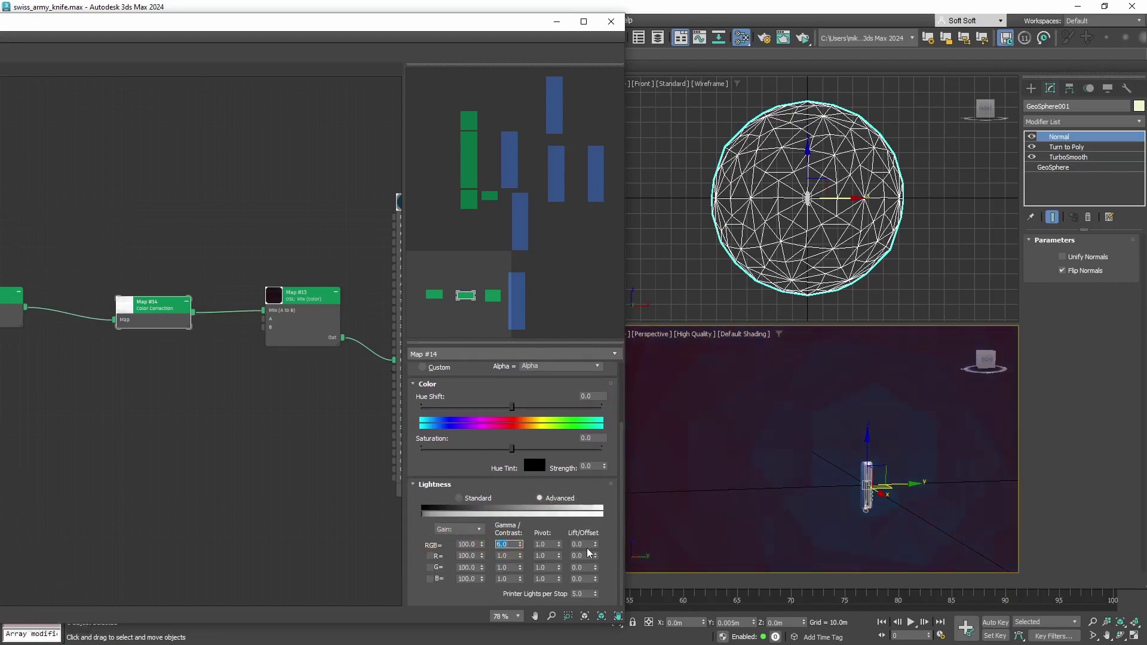
left_click(584, 544)
key("BackSpace")
type("45")
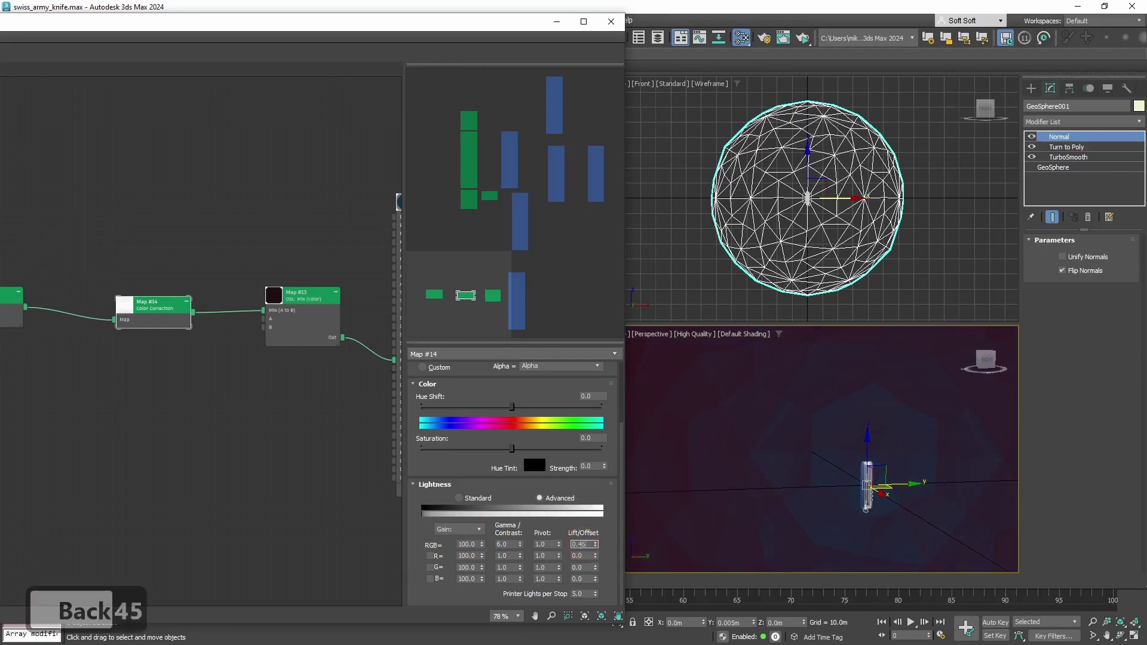
key("Return")
scroll(873, 486, "up", 3)
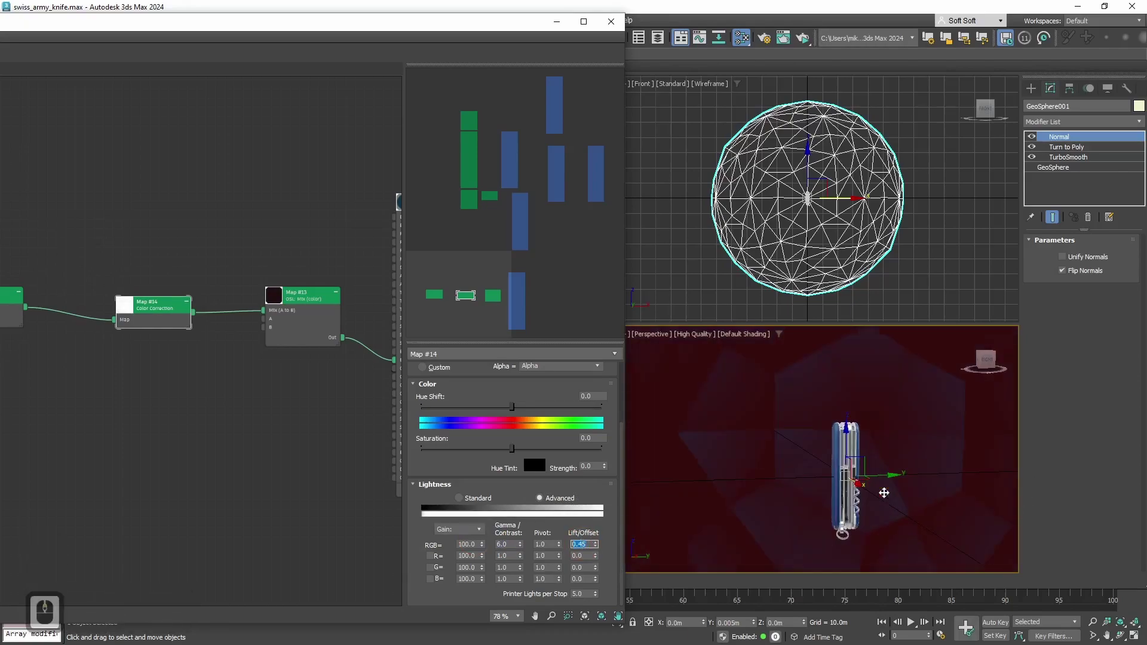
middle_click_drag(869, 479, 888, 494, "alt")
In Map #13, lower swatch B's saturation and raise swatch A's brightness to 132F40.
left_click(311, 304)
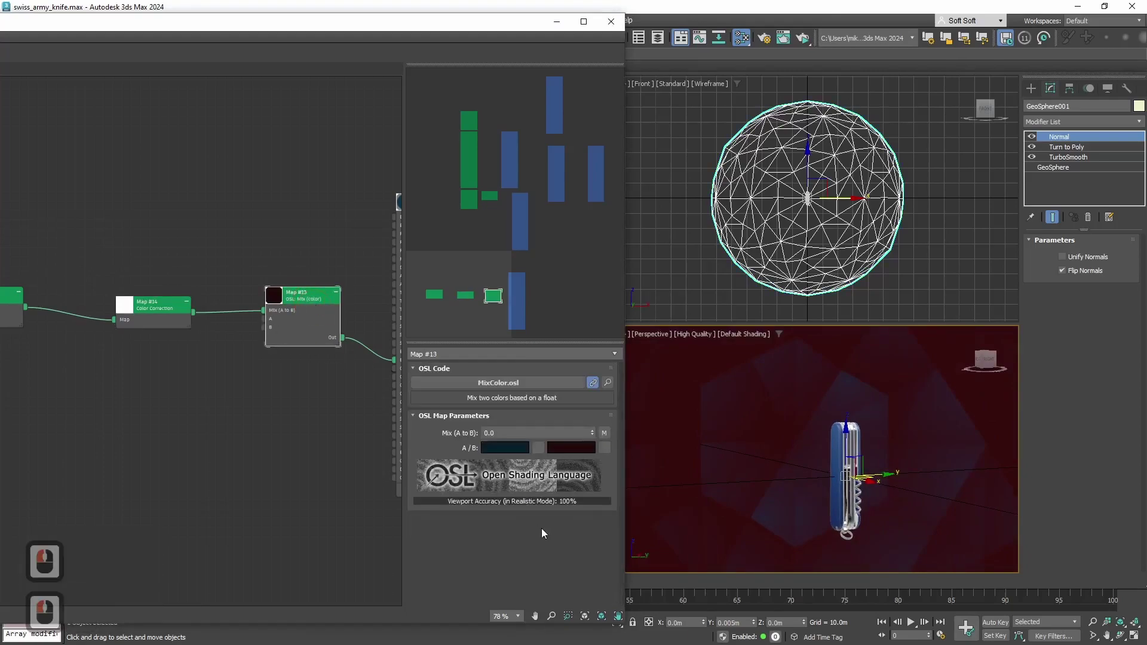
left_click(587, 448)
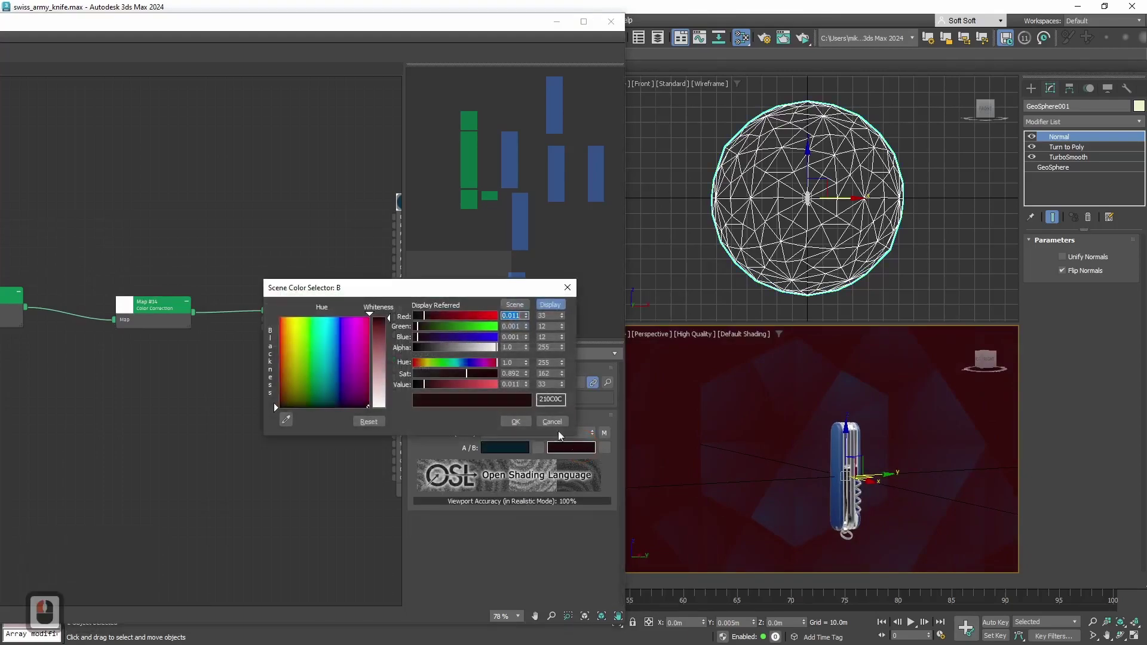
left_click_drag(405, 295, 336, 354)
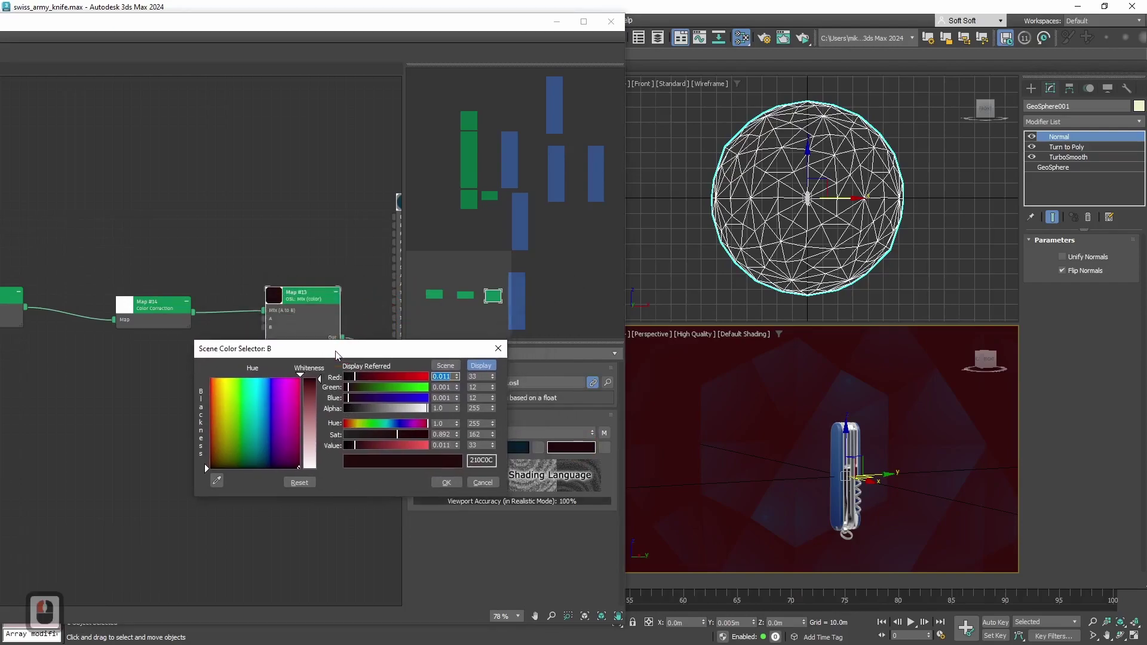
left_click_drag(397, 435, 390, 438)
left_click(447, 482)
left_click(502, 448)
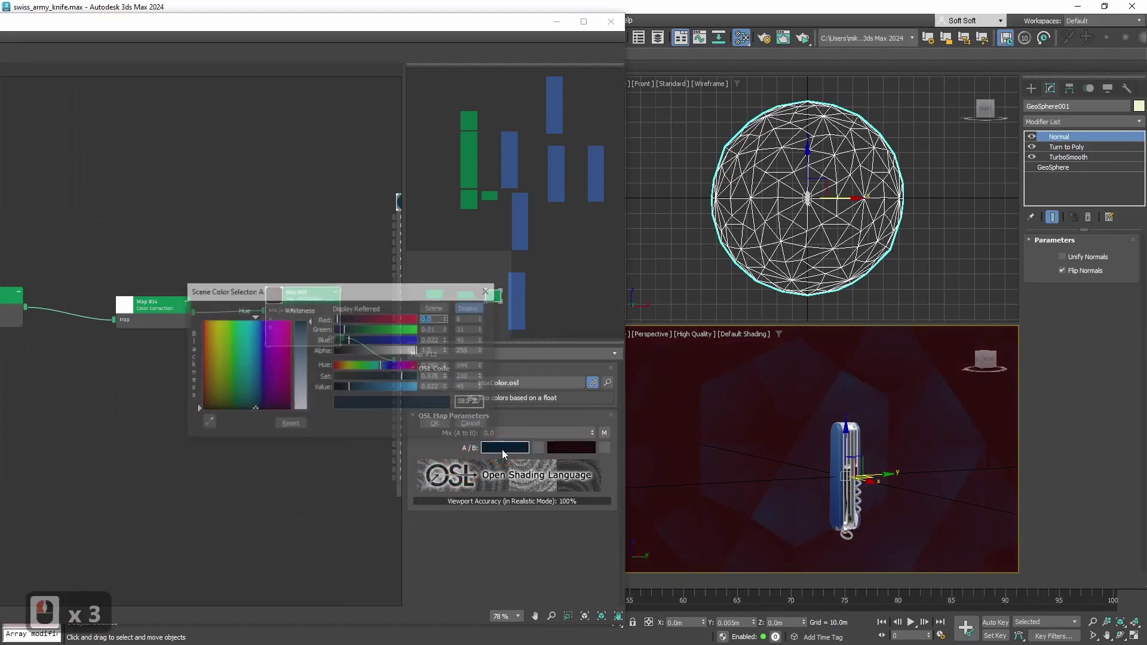
left_click_drag(349, 388, 355, 388)
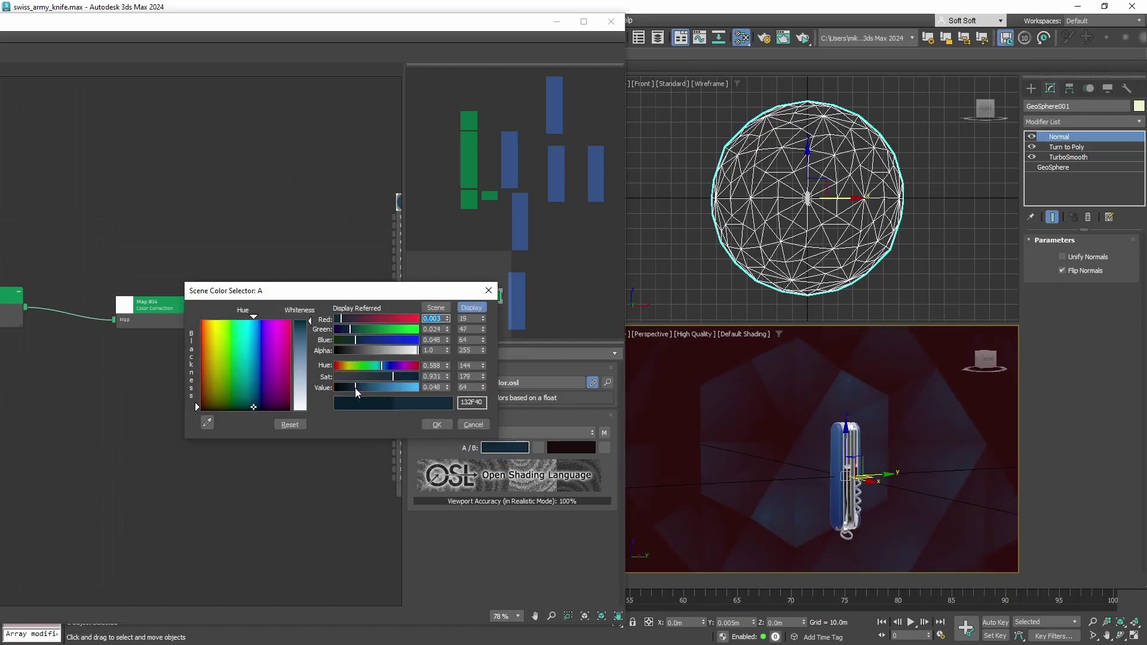
Confirm the brighter colour A, close the material editor and clear the selection.
left_click(436, 423)
key("alt")
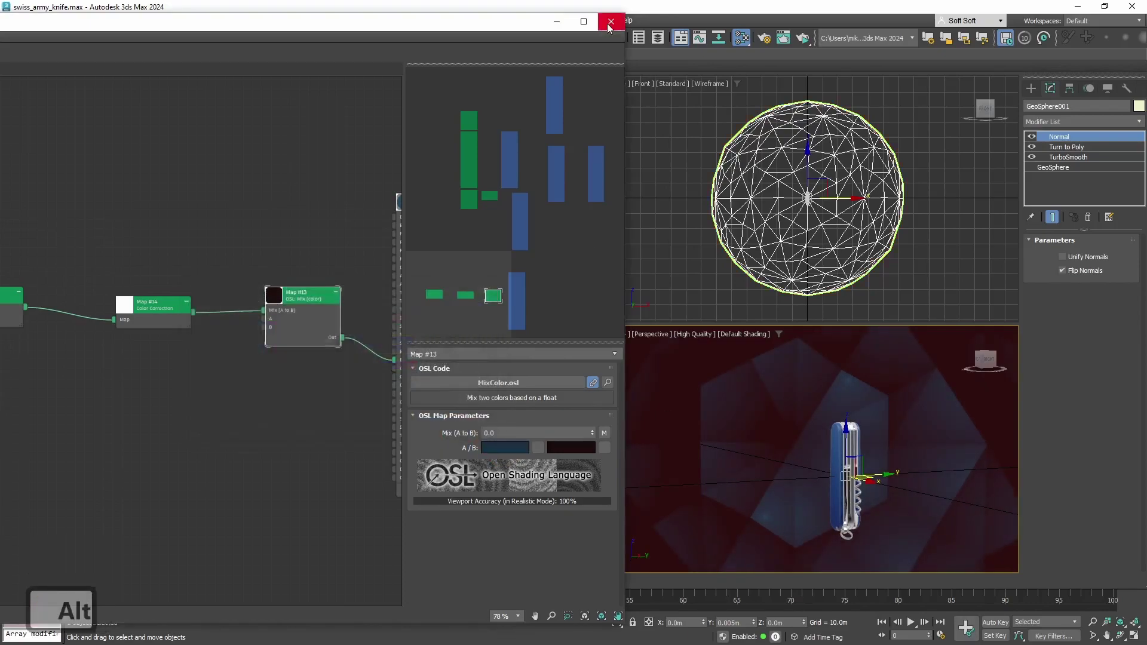
left_click(610, 27)
left_click(465, 215)
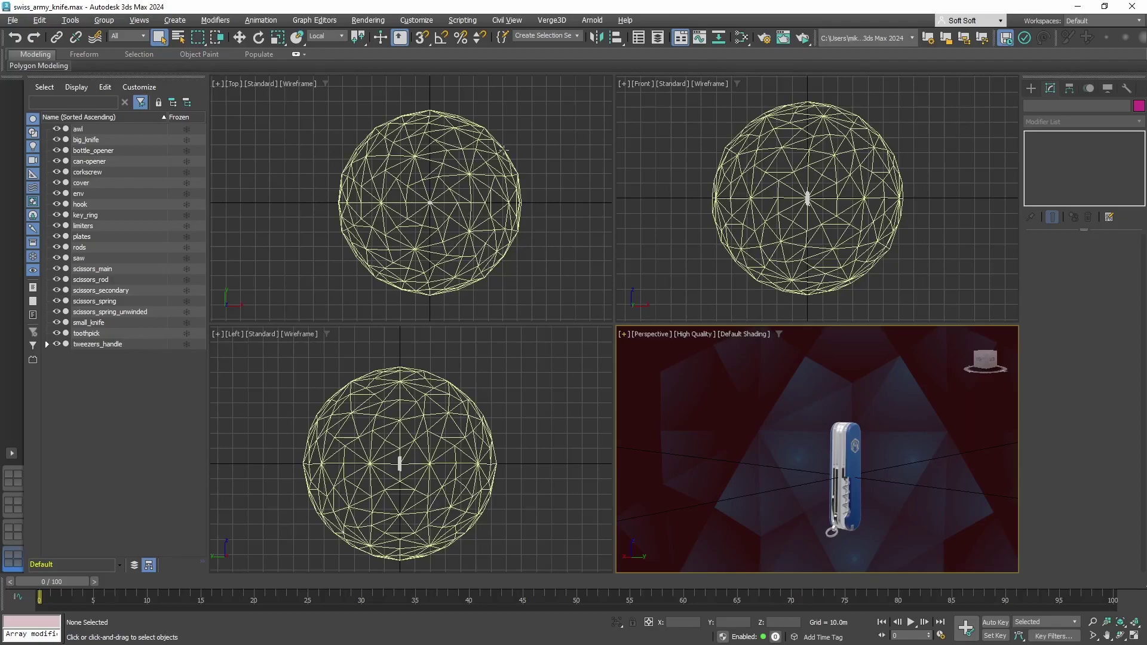
Re-export the scene over swiss_army_knife.gltf, then bring up the Verge3D App Manager.
left_click(546, 24)
left_click(554, 39)
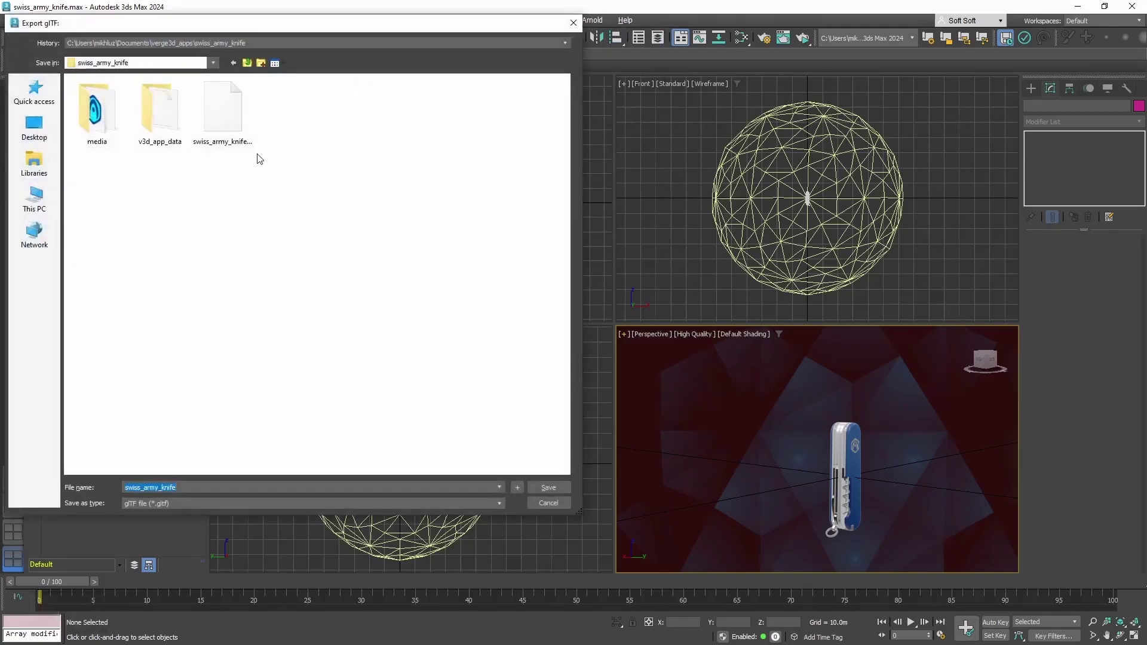
left_click(220, 115)
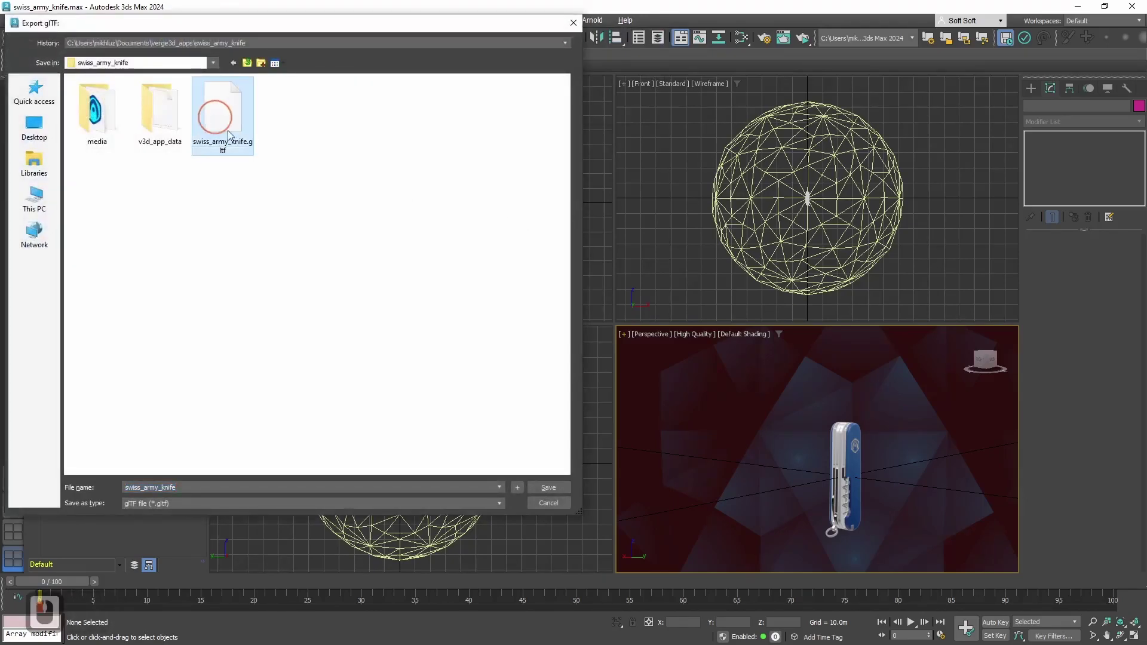
left_click(549, 490)
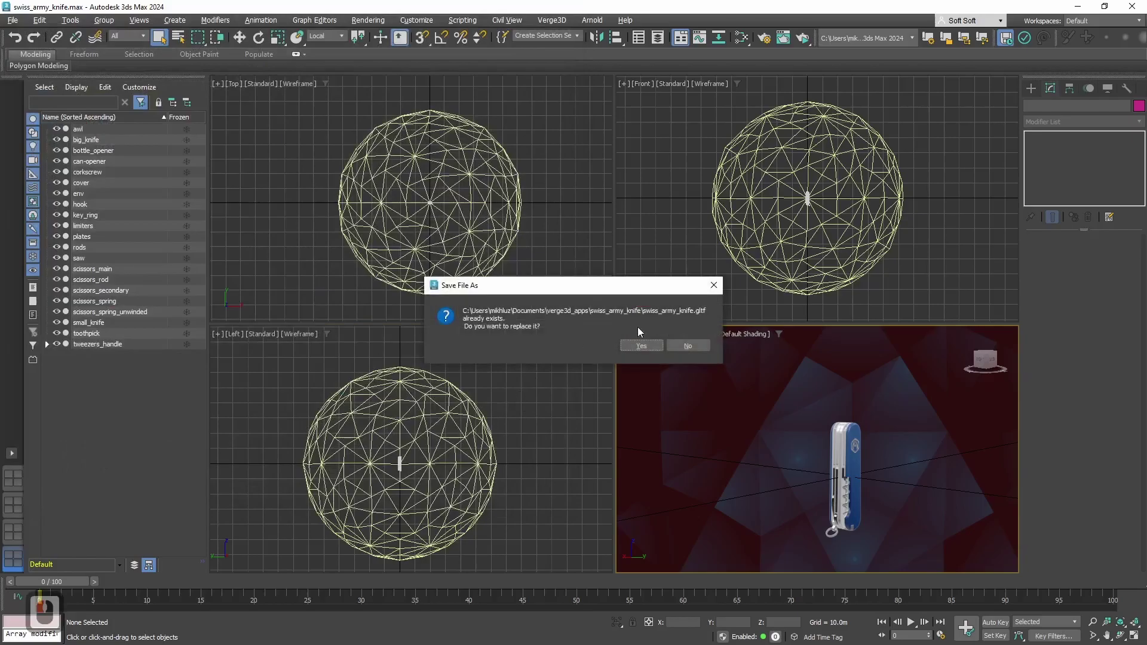
left_click(631, 342)
key("alt+Tab")
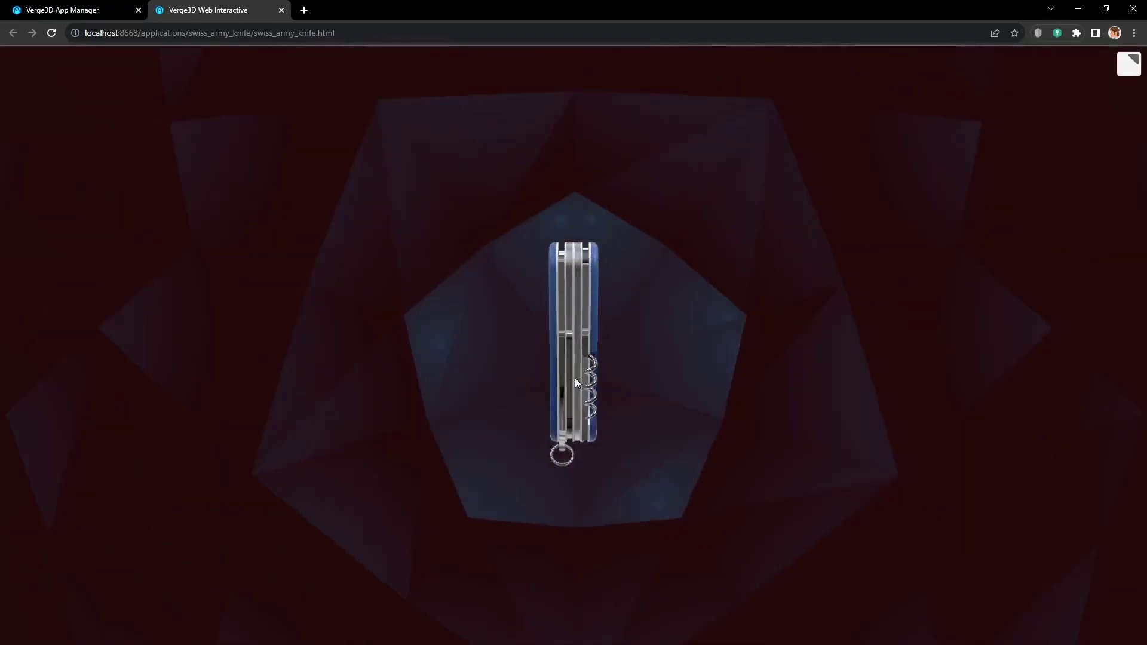
Orbit the knife in the browser app to show its blue front.
left_click_drag(575, 378, 339, 350)
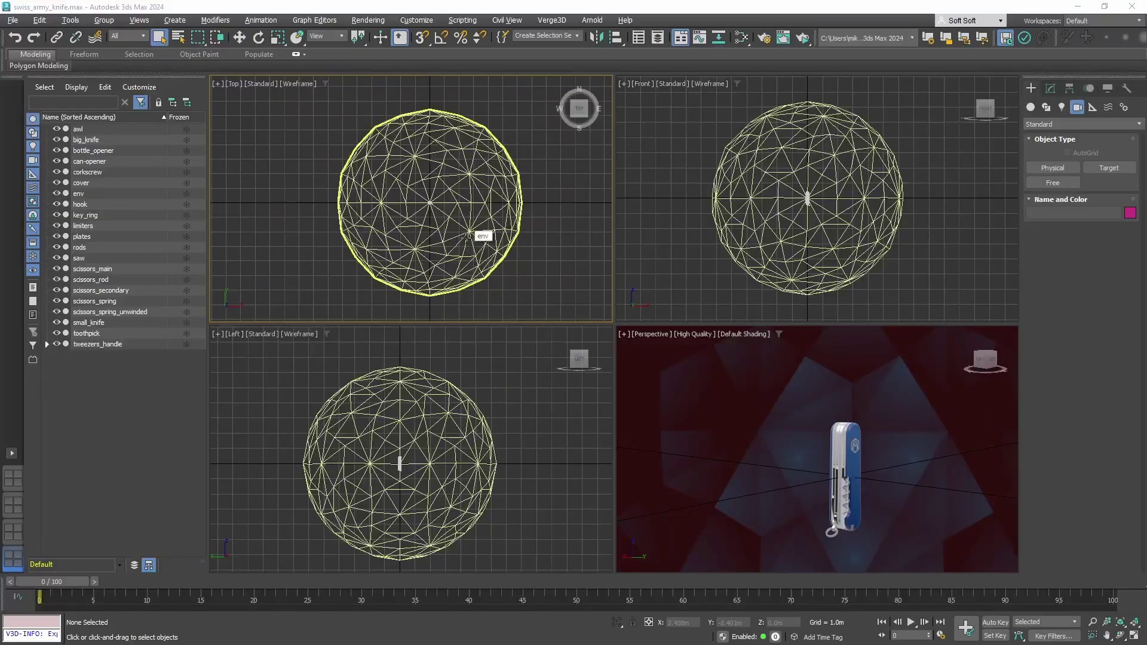
Create a target camera, Camera001, aimed at the sphere centre in the Top viewport.
left_click(175, 20)
mouse_move(186, 208)
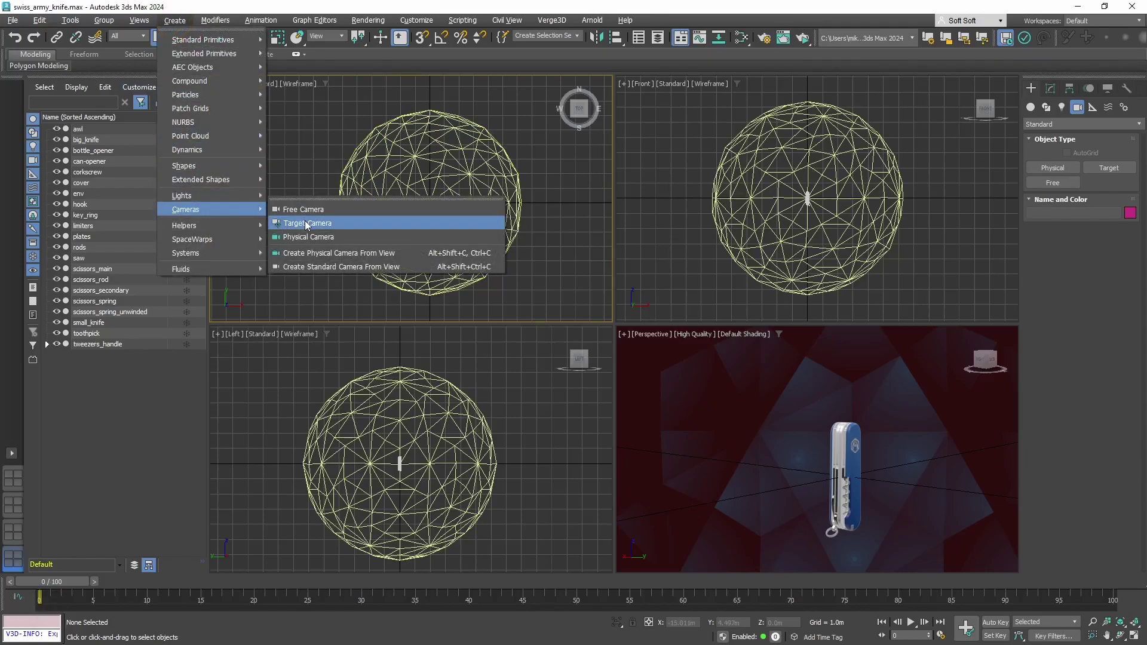
left_click(307, 224)
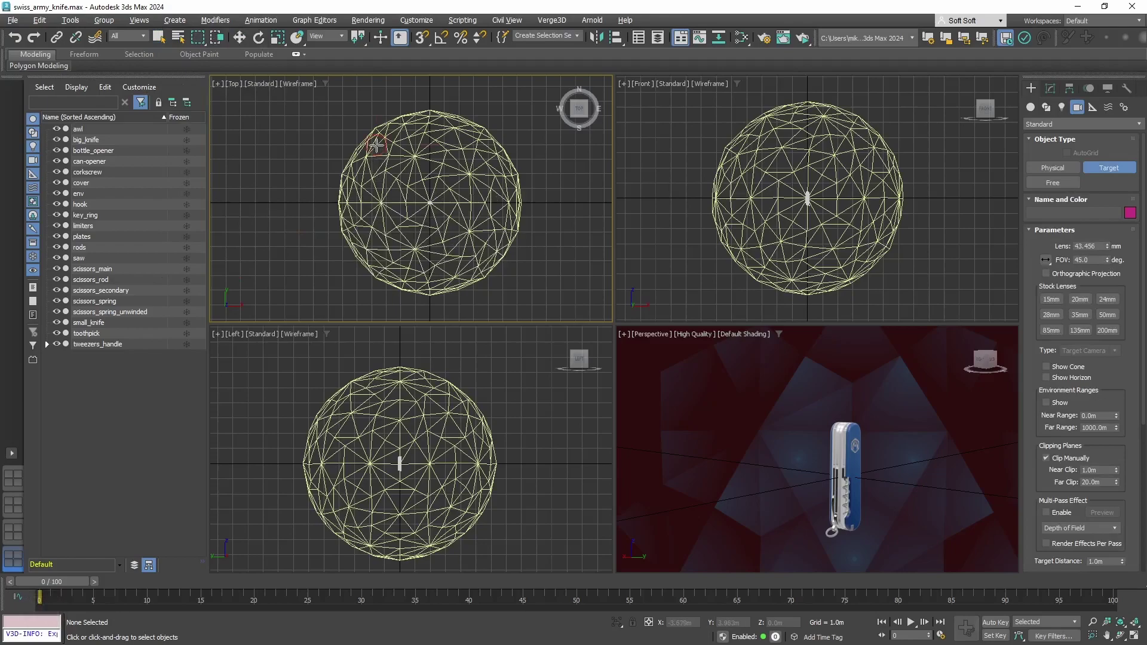
left_click_drag(375, 145, 434, 207)
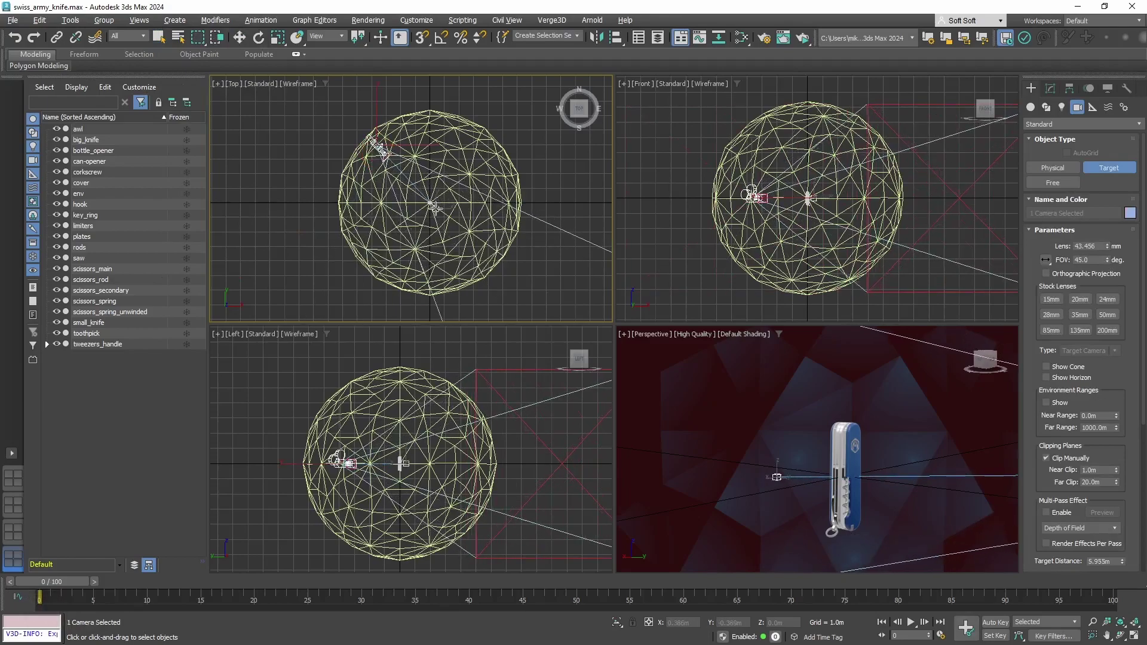
left_click_drag(434, 207, 432, 205)
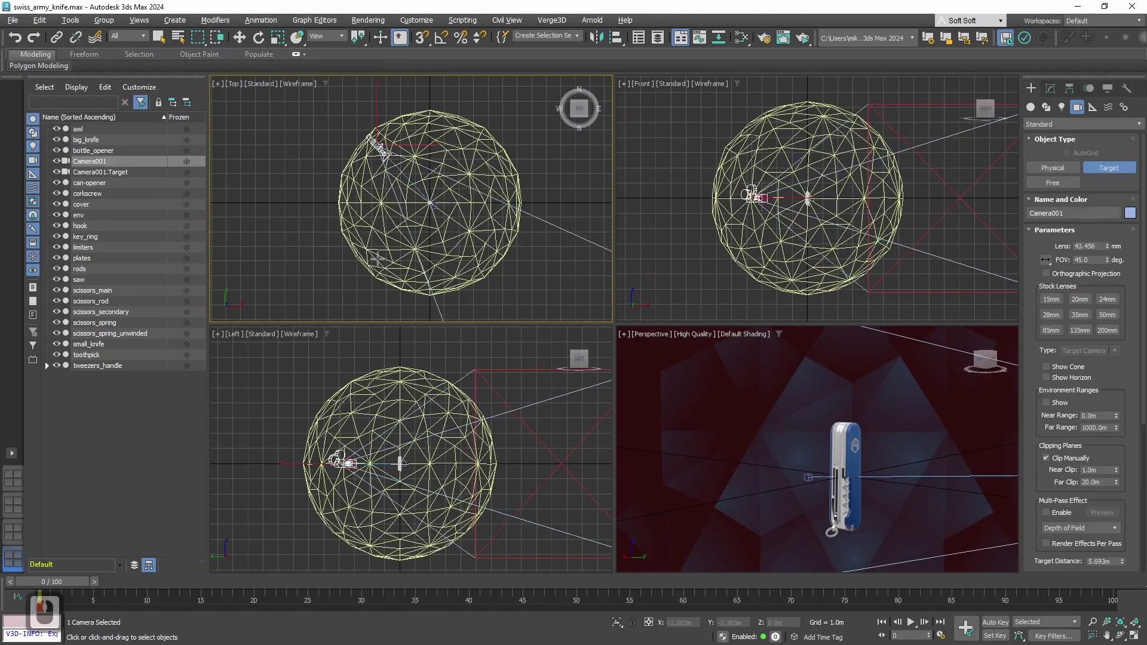
Move Camera001.Target to X 0, Y 0, Z 0 using exact position entry.
left_click(122, 173)
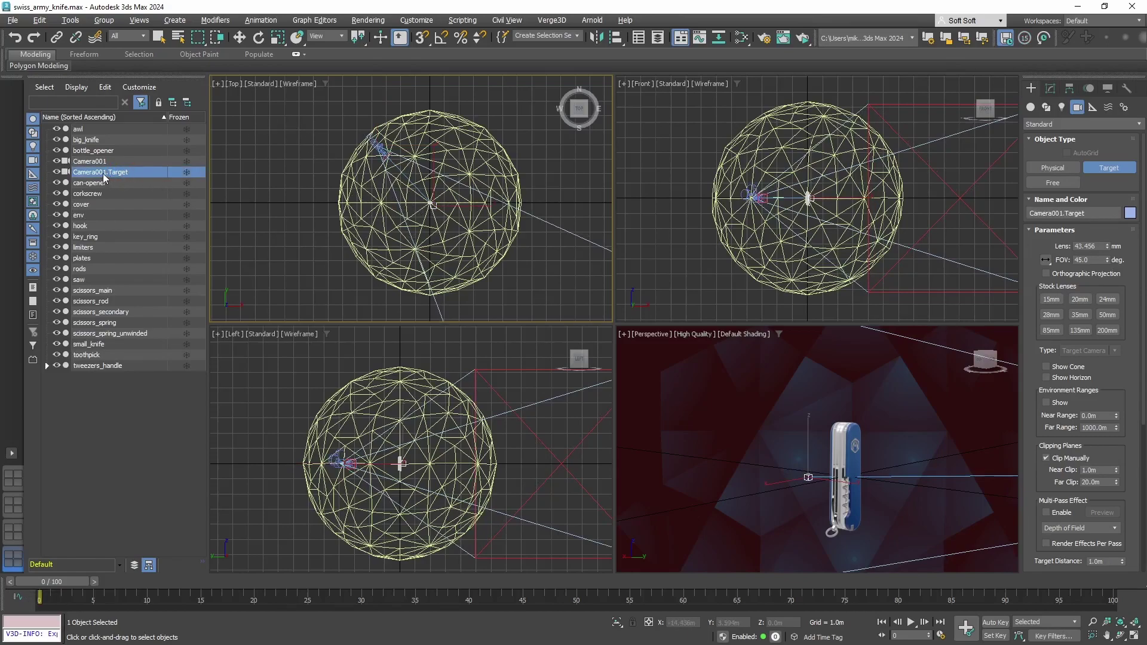
right_click(241, 38)
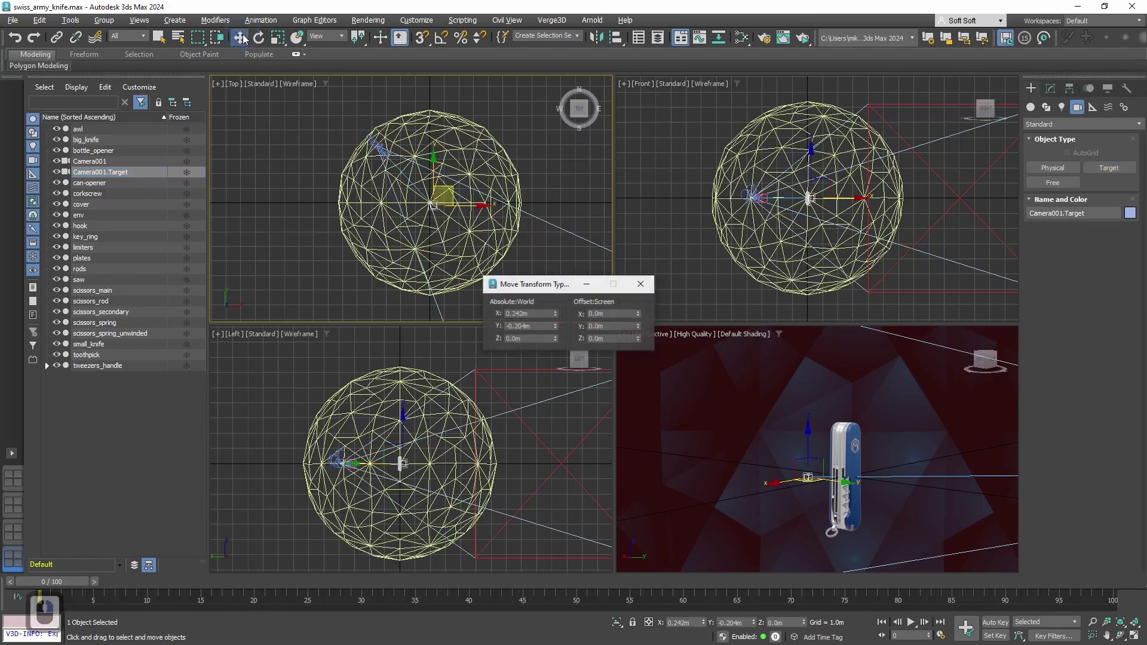
left_click_drag(544, 285, 541, 292)
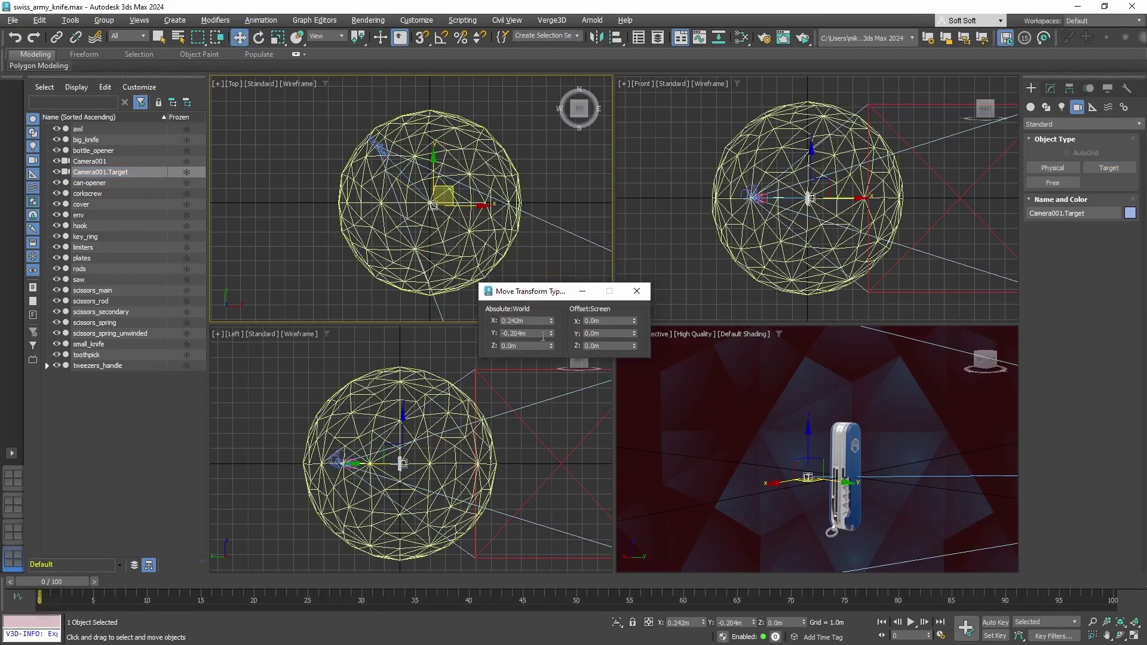
type("0")
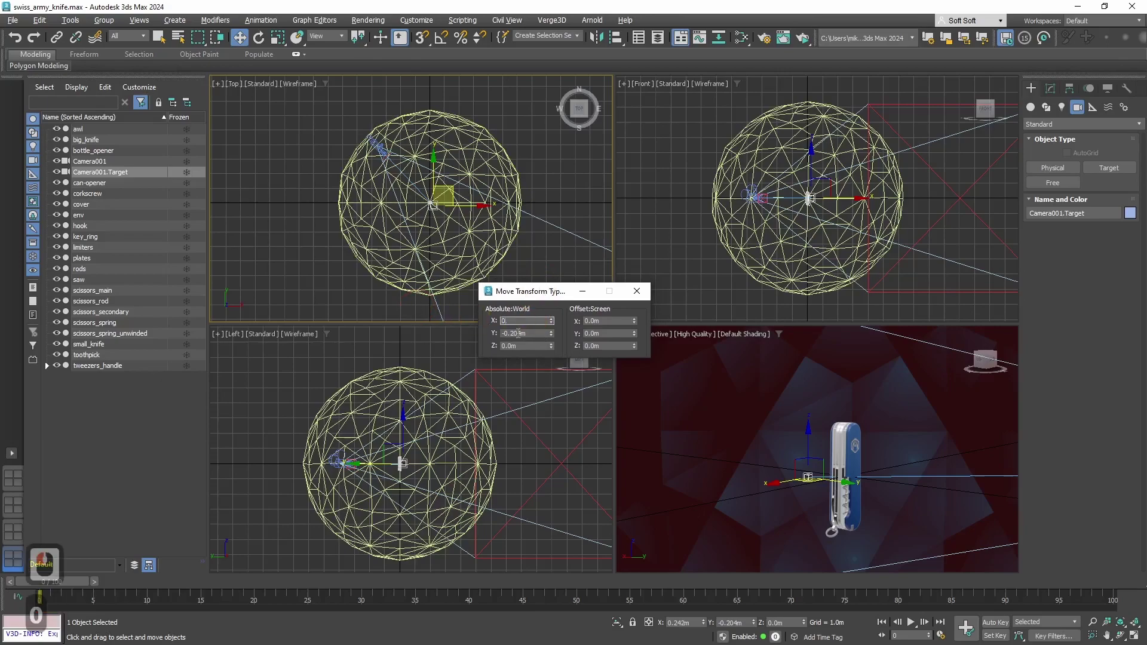
key("Tab")
type("0")
key("Delete")
key("Delete")
key("Delete")
key("Return")
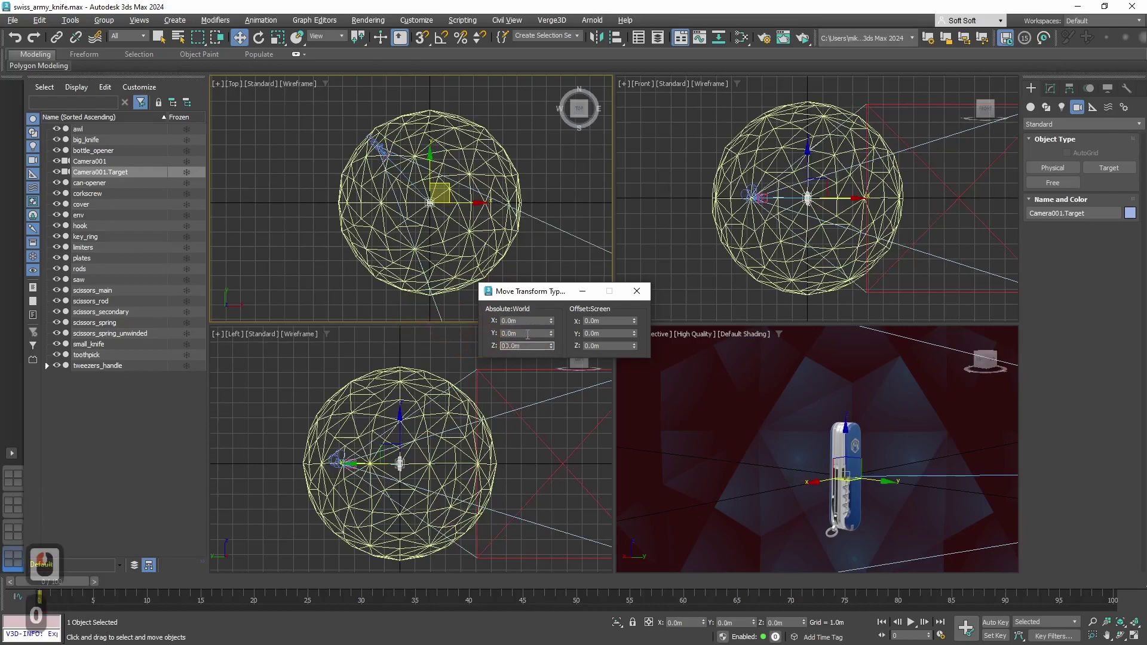
double_click(528, 334)
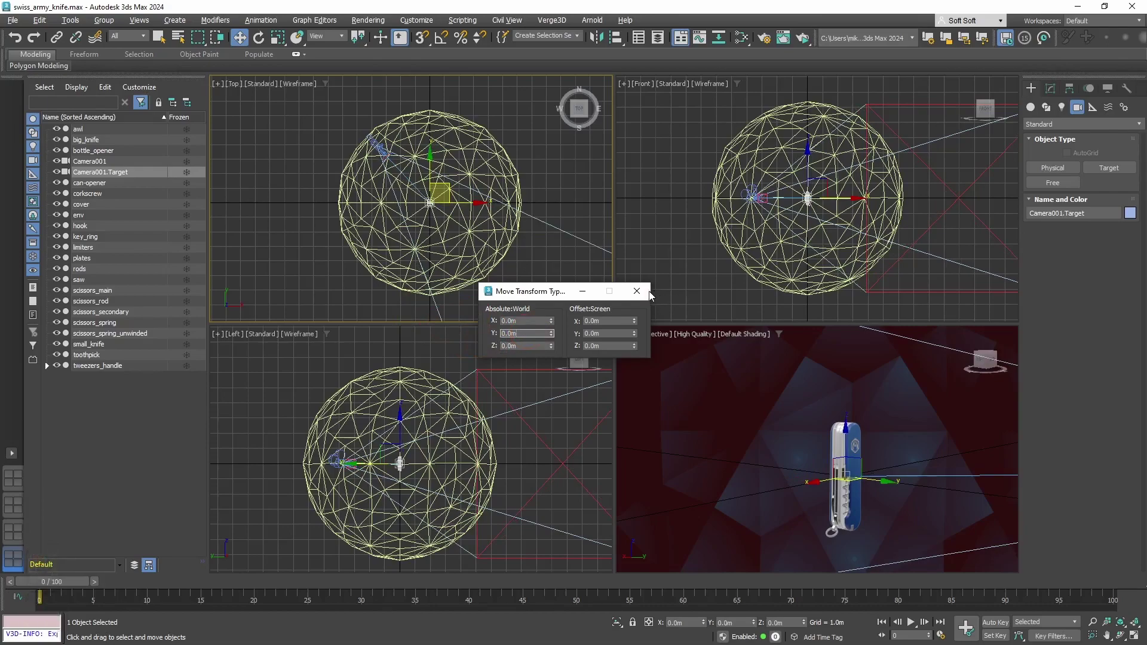
left_click(636, 291)
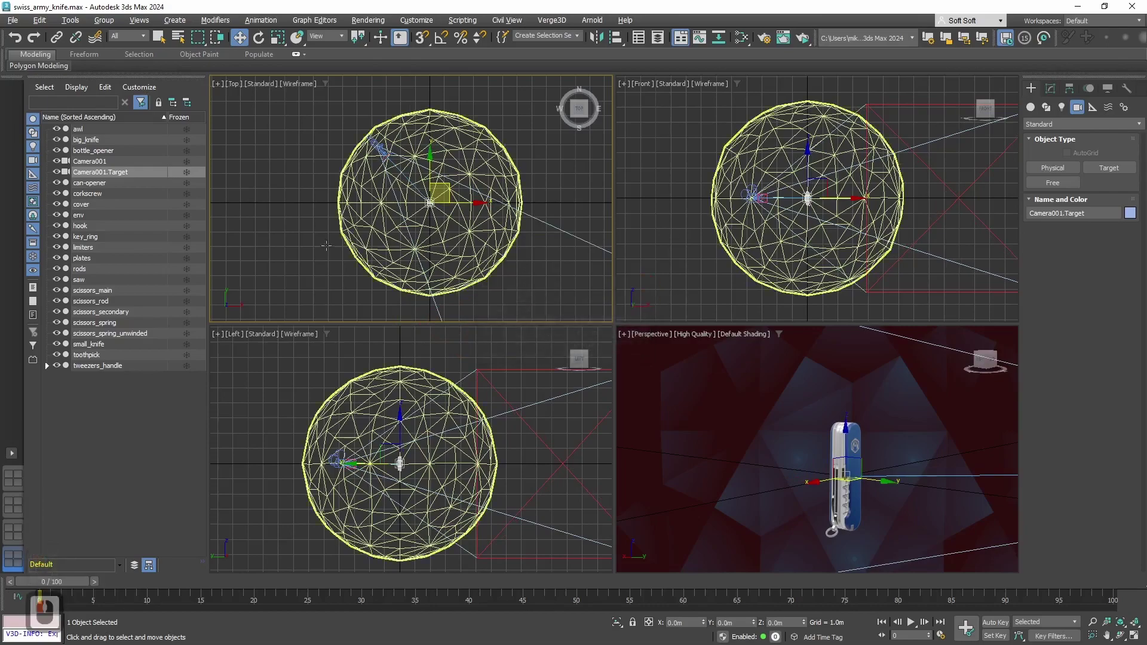
Make the Perspective viewport look through Camera001.
left_click(107, 162)
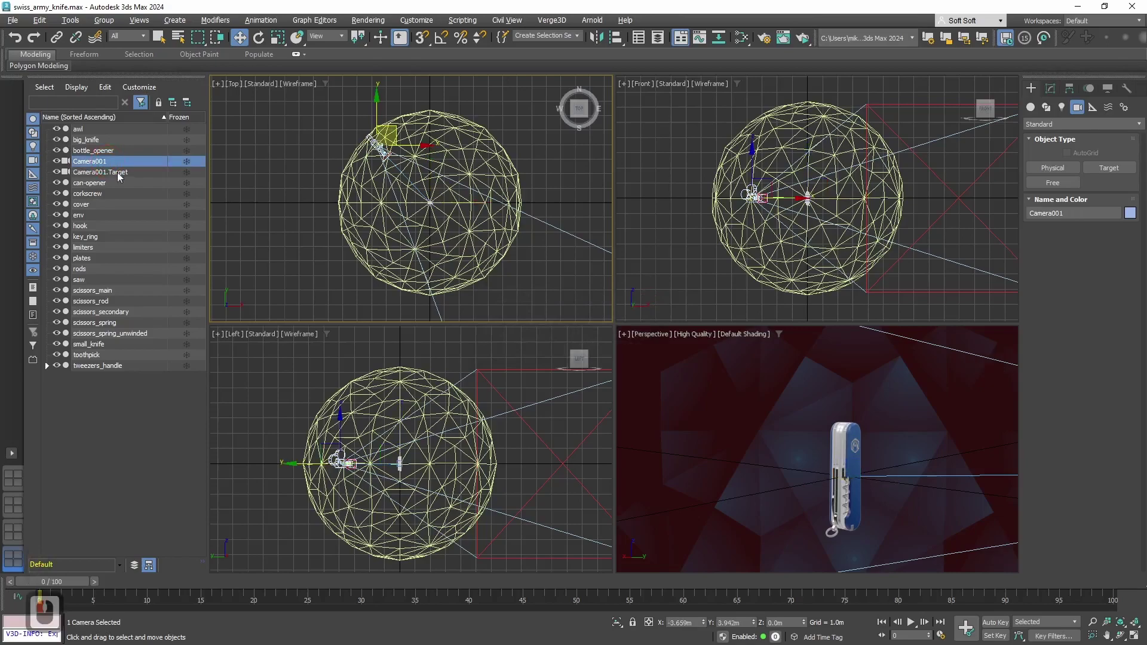
left_click(648, 334)
mouse_move(660, 346)
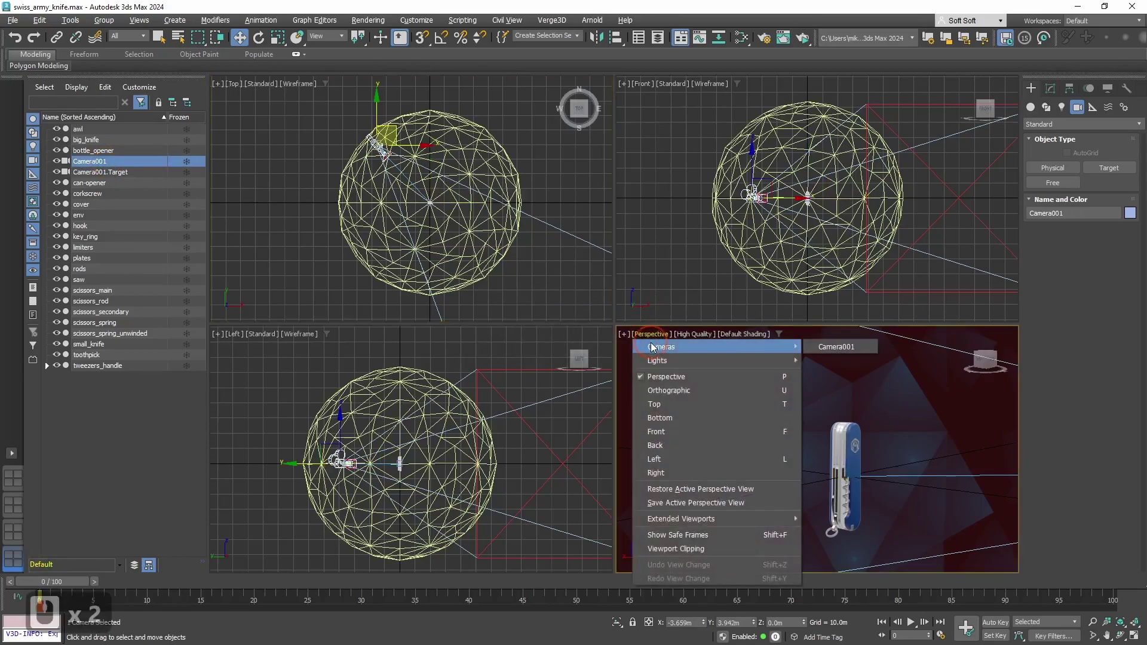
left_click(843, 349)
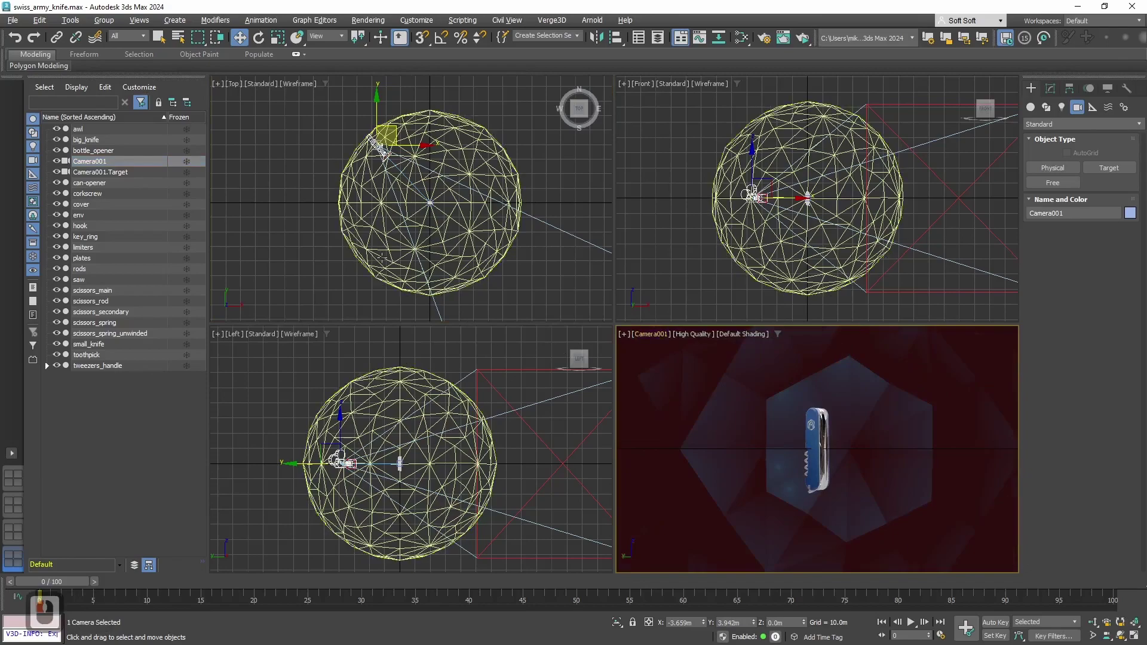
middle_click_drag(347, 189, 350, 194)
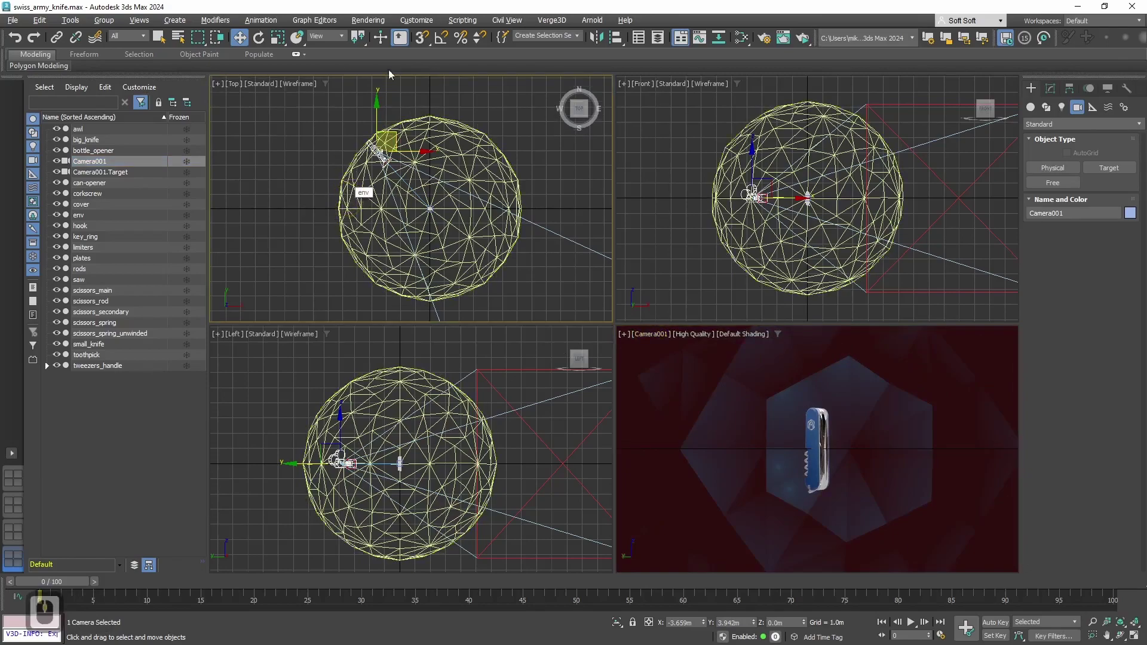
Switch to Local coordinates and move Camera001 closer to and higher above the knife.
left_click(320, 39)
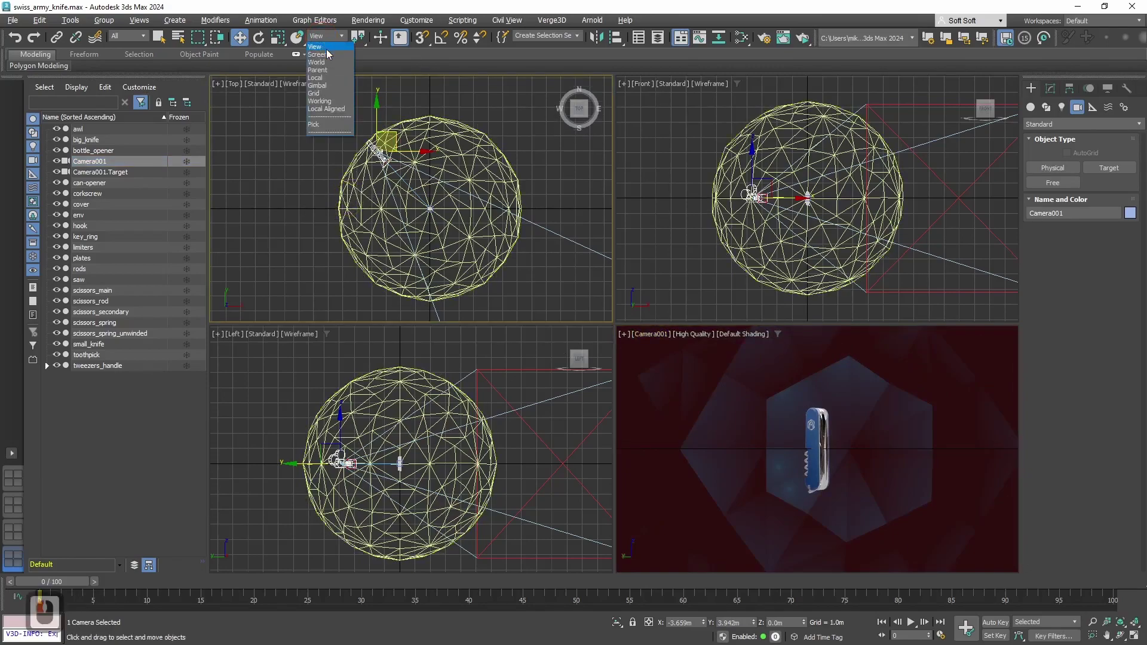
left_click(327, 78)
middle_click_drag(325, 148, 323, 162)
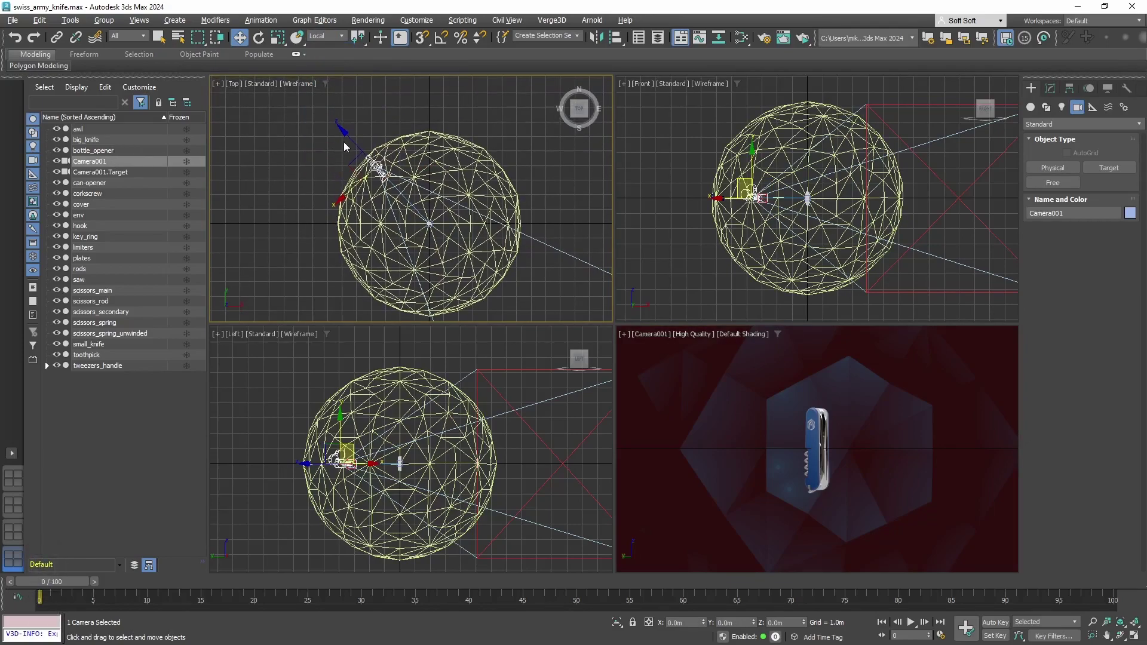
left_click_drag(343, 142, 380, 168)
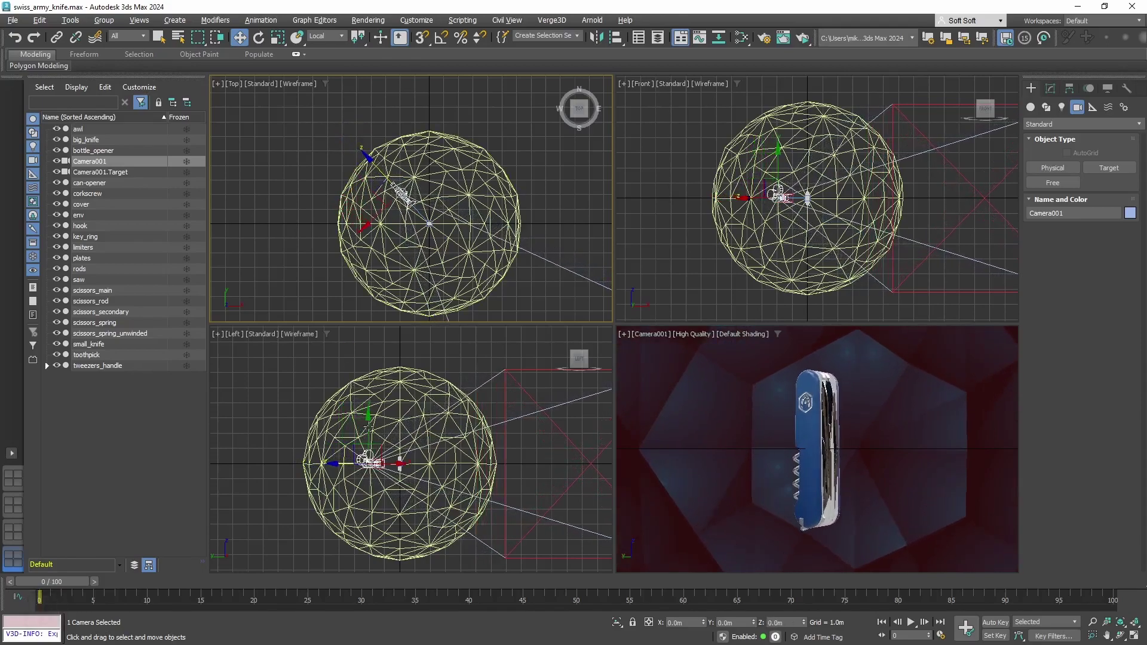
left_click_drag(367, 429, 370, 414)
middle_click_drag(472, 256, 470, 257)
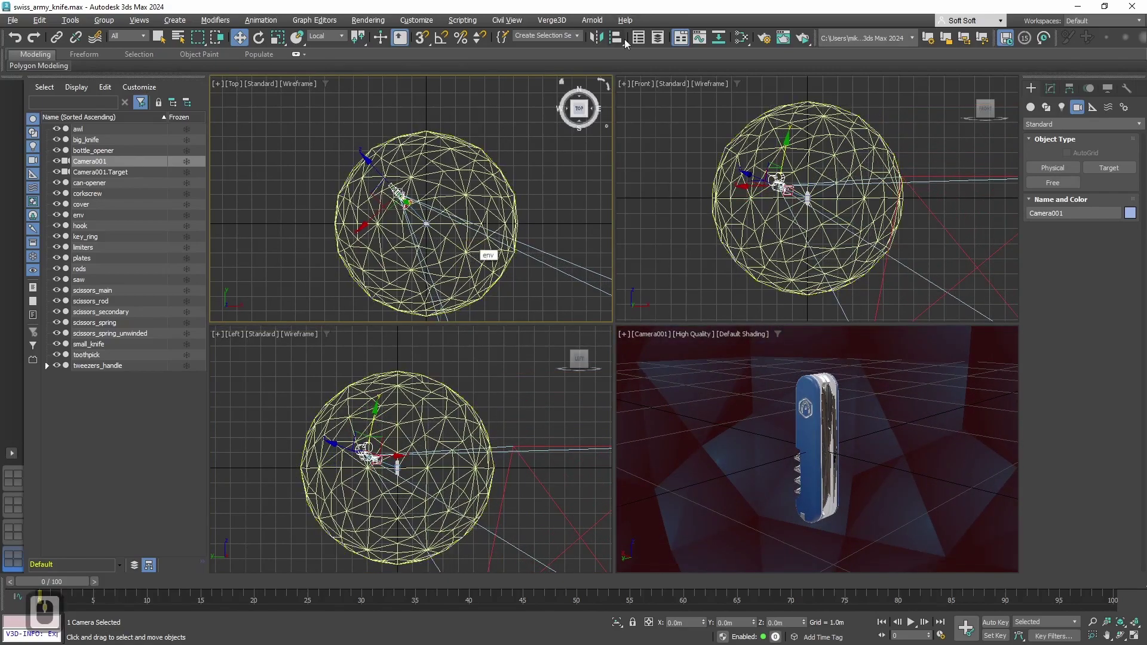
Overwrite the knife glTF export and orbit the reloaded knife app in the browser.
left_click(555, 20)
left_click(565, 51)
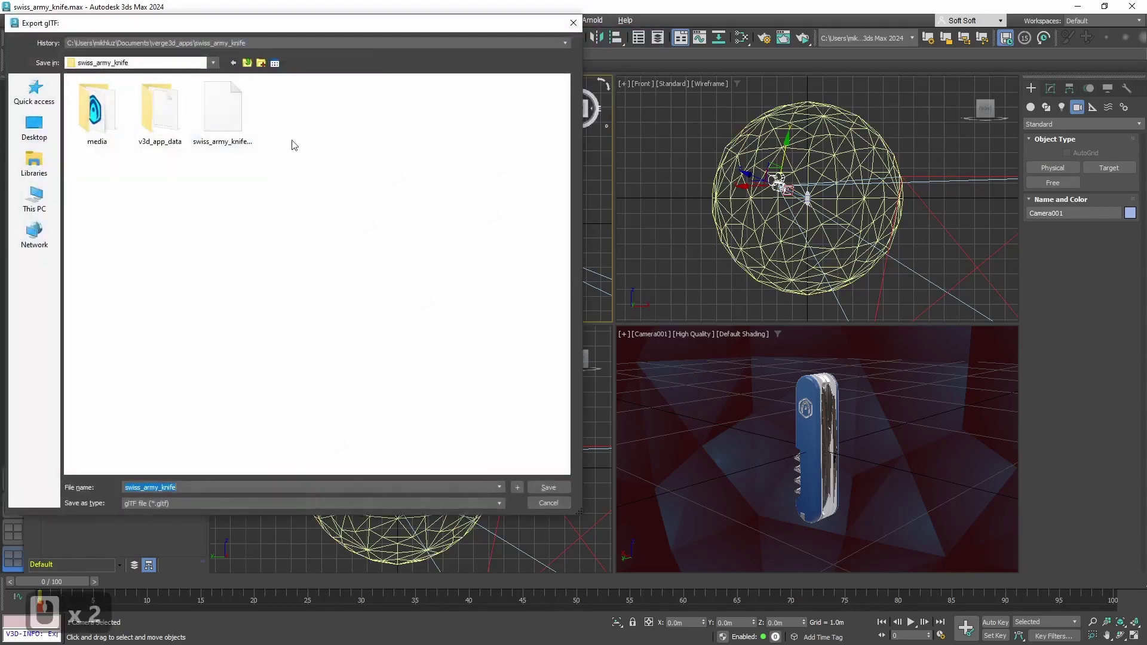
left_click(233, 134)
left_click(547, 487)
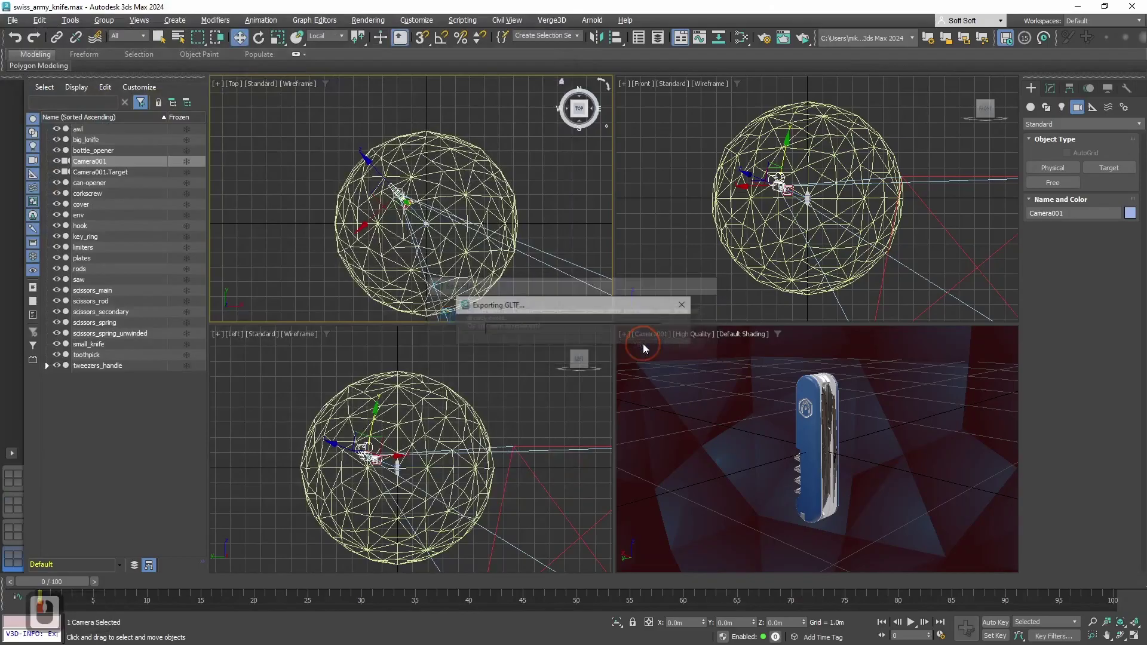
key("alt+Tab")
left_click_drag(1063, 398, 1003, 399)
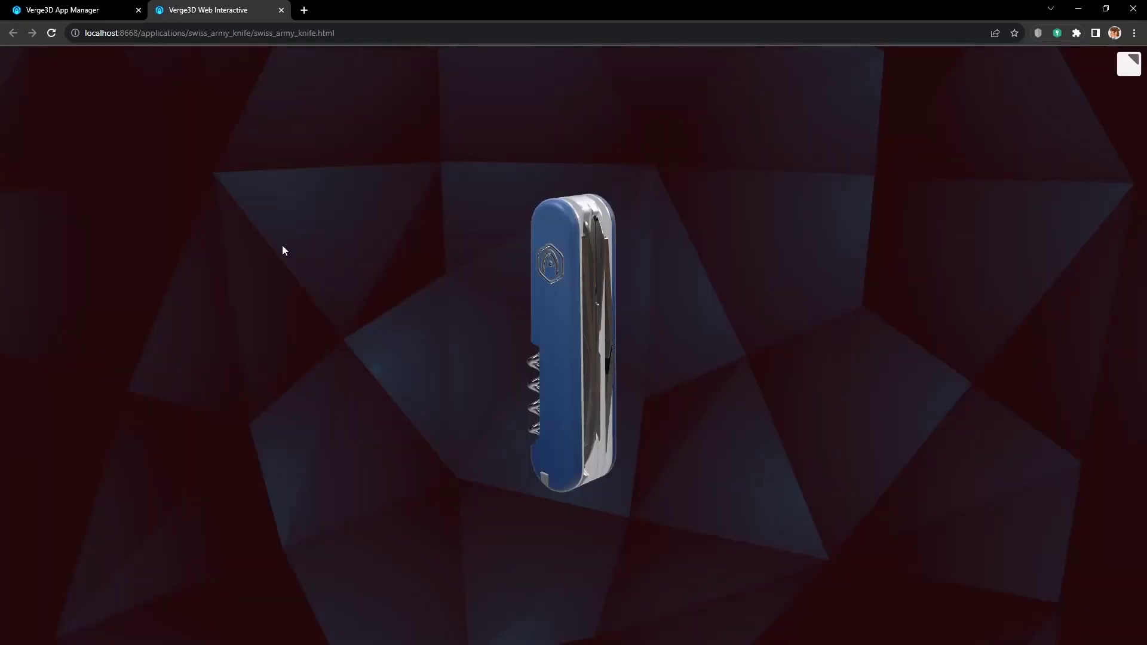
Orbit, zoom and pan the knife in the browser app, then return to 3ds Max.
left_click_drag(282, 244, 475, 248)
mouse_move(375, 261)
left_mouse_down()
mouse_move(629, 271)
mouse_move(397, 278)
mouse_move(568, 278)
left_mouse_up()
scroll(569, 278, "down", 5)
scroll(565, 281, "down", 1)
scroll(562, 284, "down", 1)
scroll(513, 309, "up", 1)
scroll(511, 318, "up", 2)
scroll(468, 343, "up", 2)
scroll(404, 332, "up", 4)
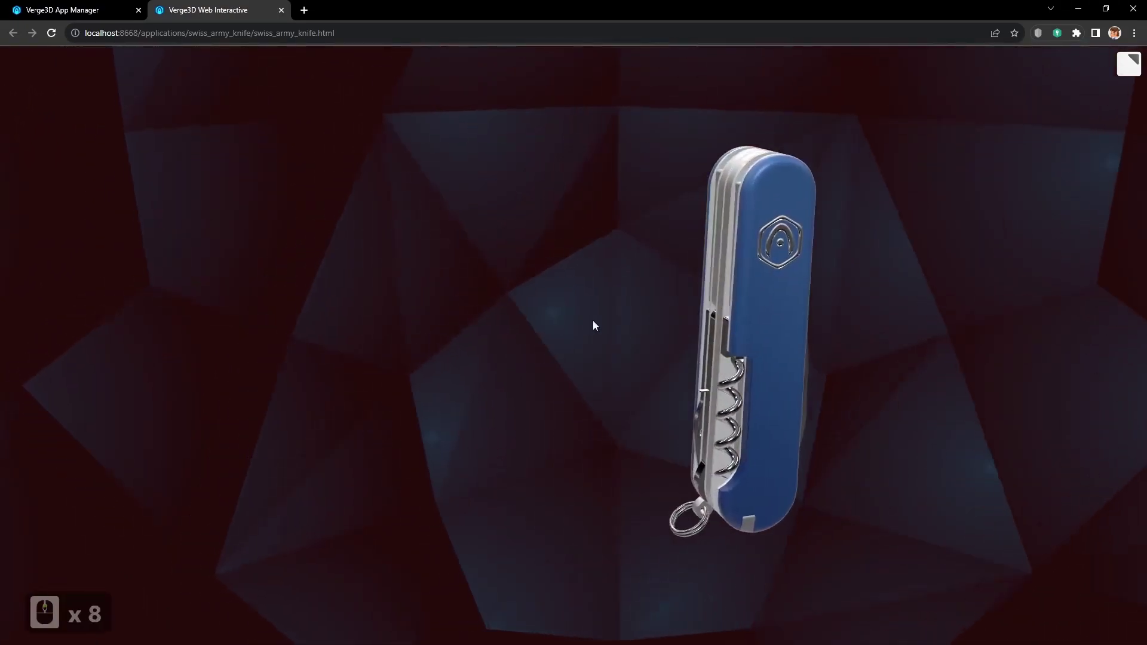
mouse_move(604, 327)
left_mouse_down()
mouse_move(658, 328)
mouse_move(236, 299)
left_mouse_up()
mouse_move(543, 353)
left_mouse_down()
mouse_move(491, 347)
mouse_move(676, 343)
mouse_move(214, 272)
mouse_move(369, 256)
mouse_move(459, 263)
mouse_move(243, 255)
left_mouse_up()
key("alt+Tab")
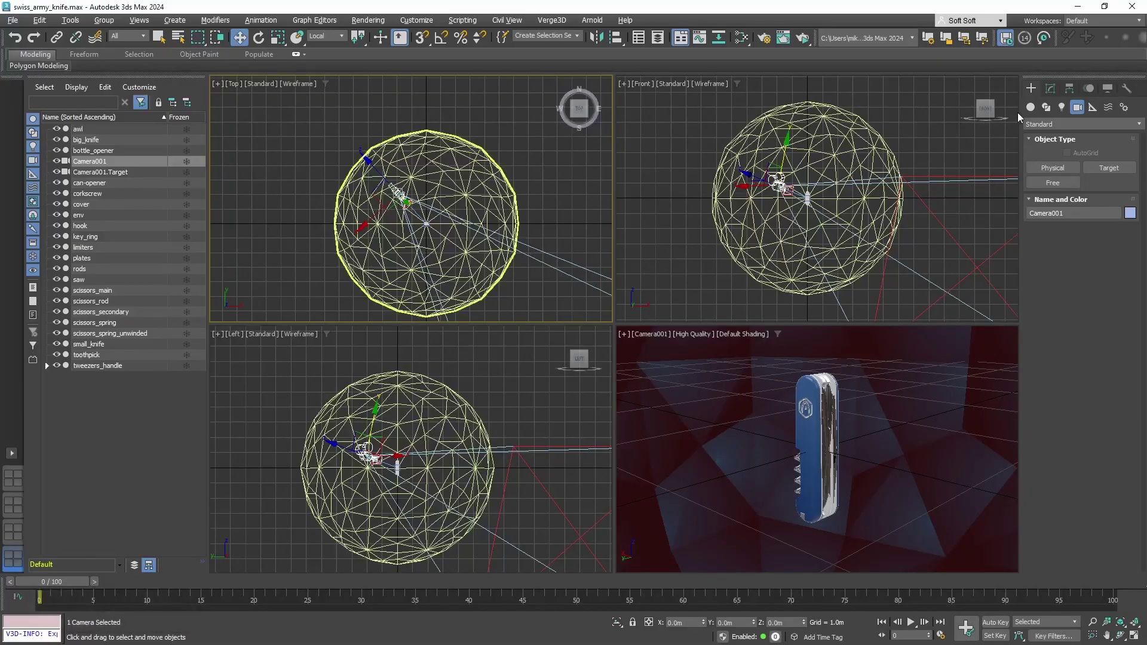
Disable panning and set Camera001's Persp Min Dist to 3 and Max Dist to 5.
left_click(1052, 89)
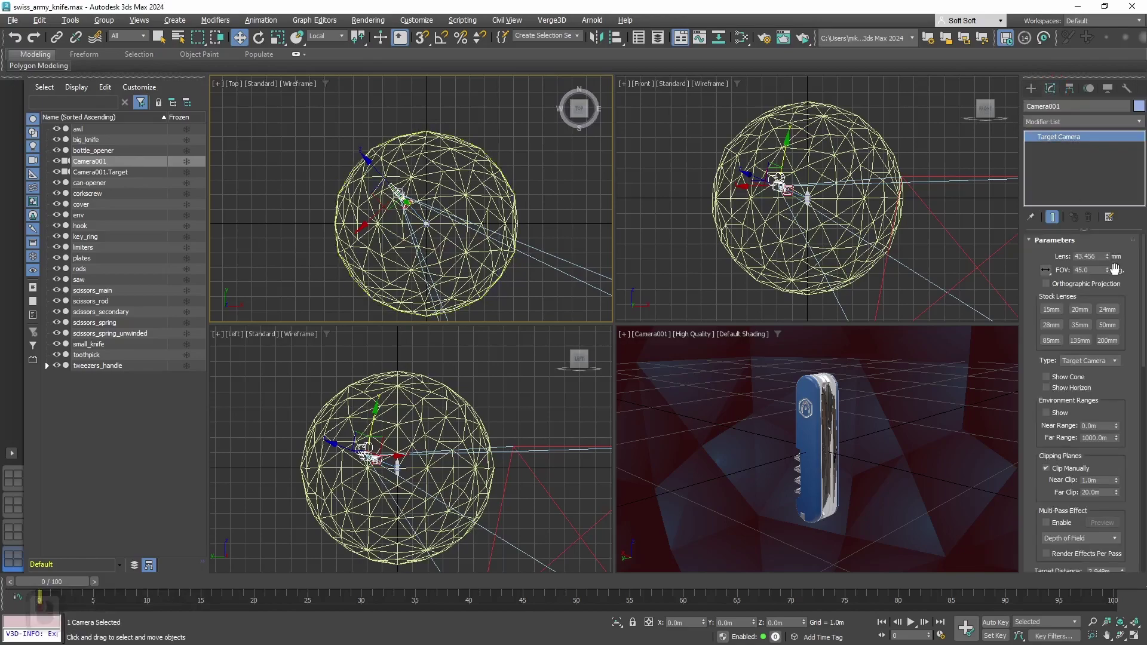
scroll(1076, 404, "down", 3)
scroll(1076, 403, "down", 3)
scroll(1075, 403, "down", 3)
scroll(1075, 404, "down", 3)
scroll(1094, 383, "up", 1)
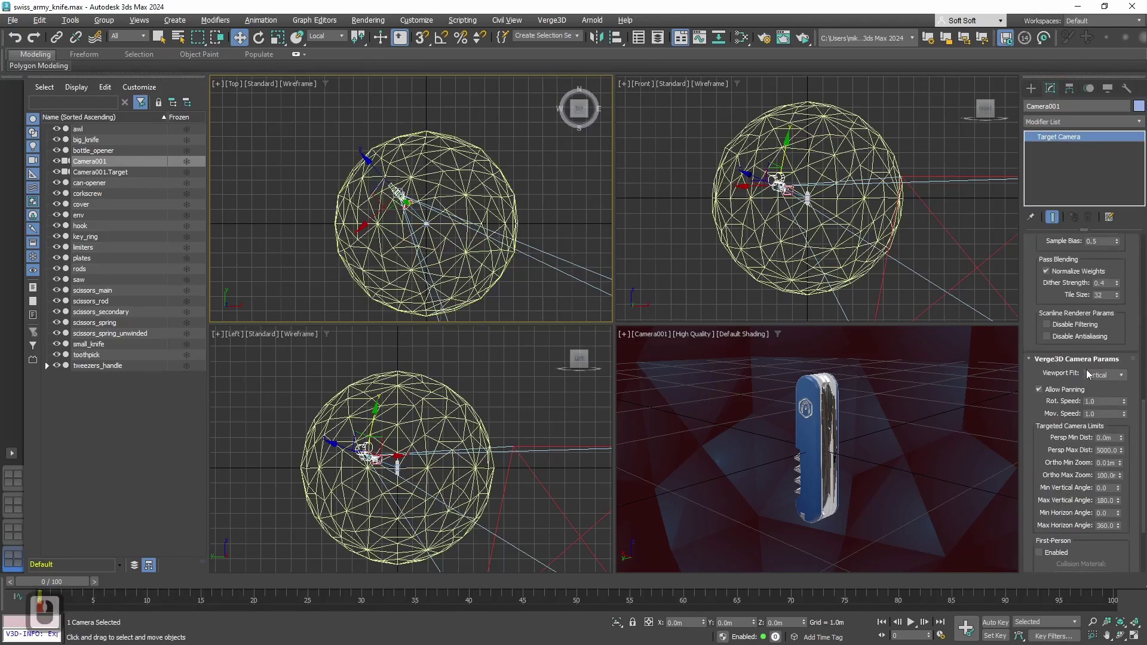
left_click(1057, 390)
left_click_drag(1142, 411, 1136, 408)
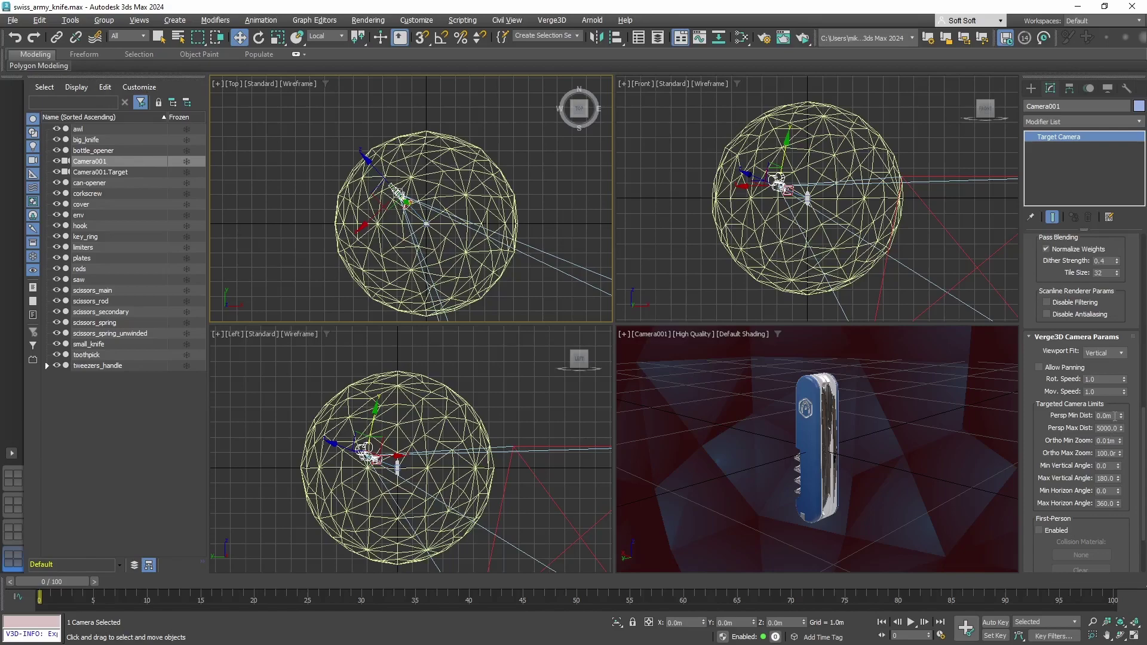
double_click(1102, 416)
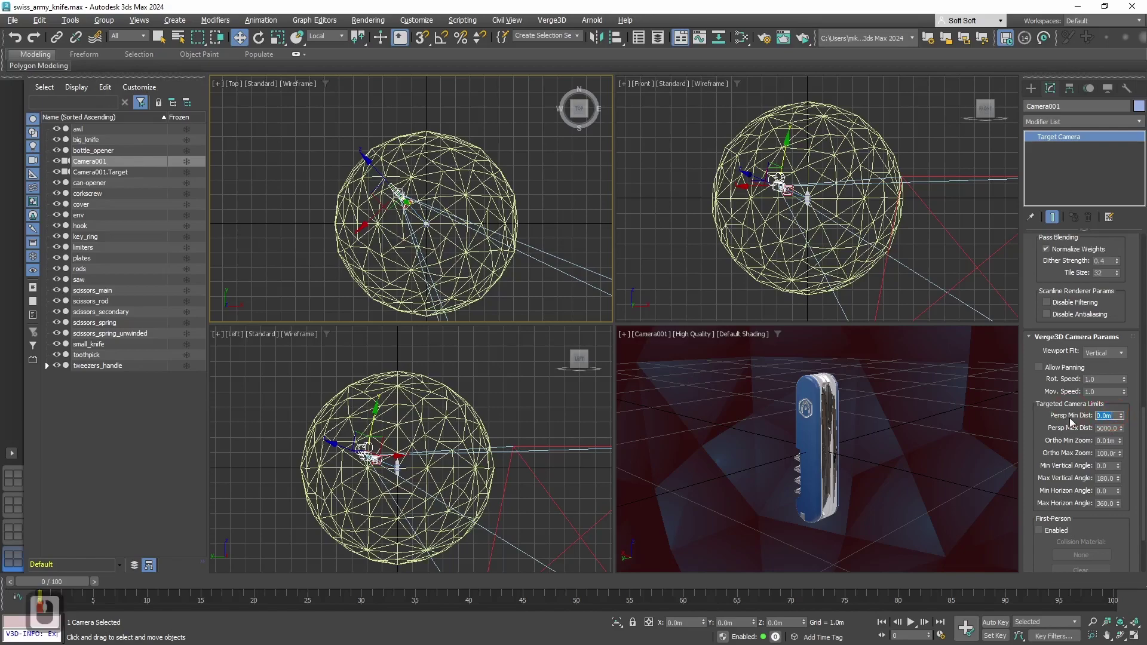
type("3")
double_click(1109, 427)
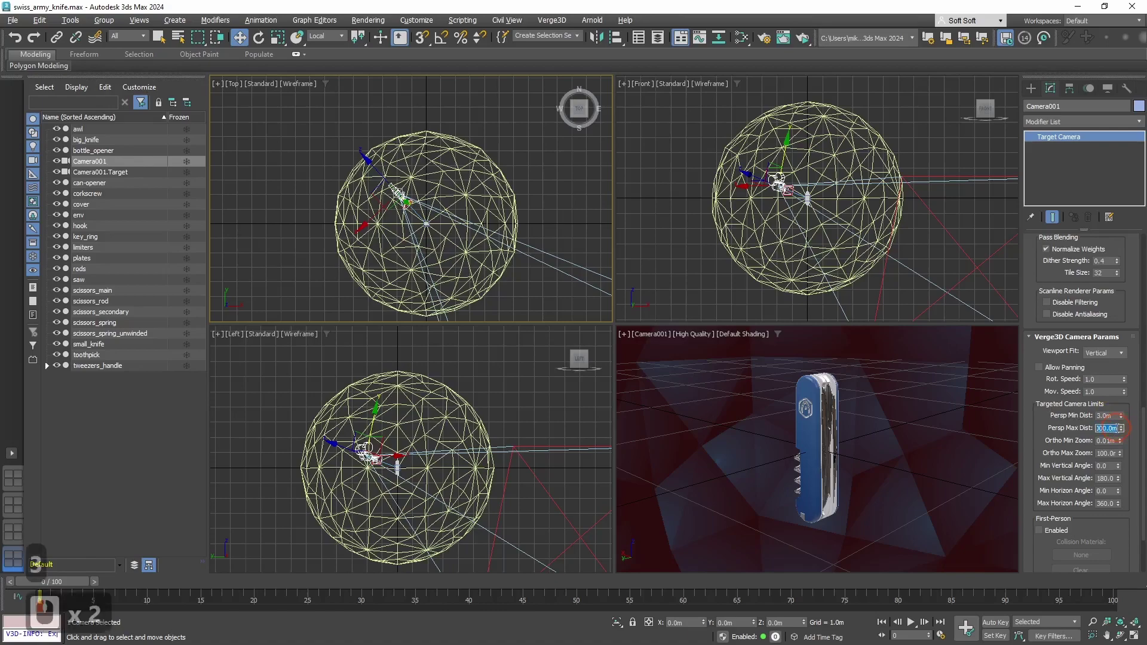
type("100")
key("Return")
type("5")
key("Return")
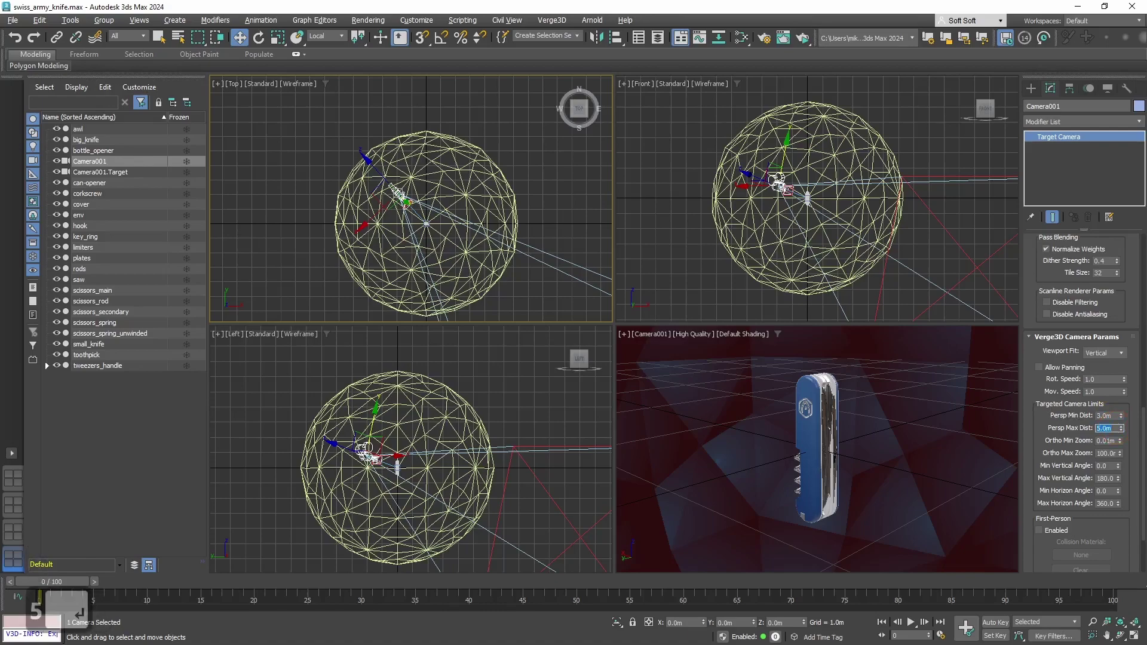
Re-export the scene to glTF, replacing the existing file.
left_click(551, 21)
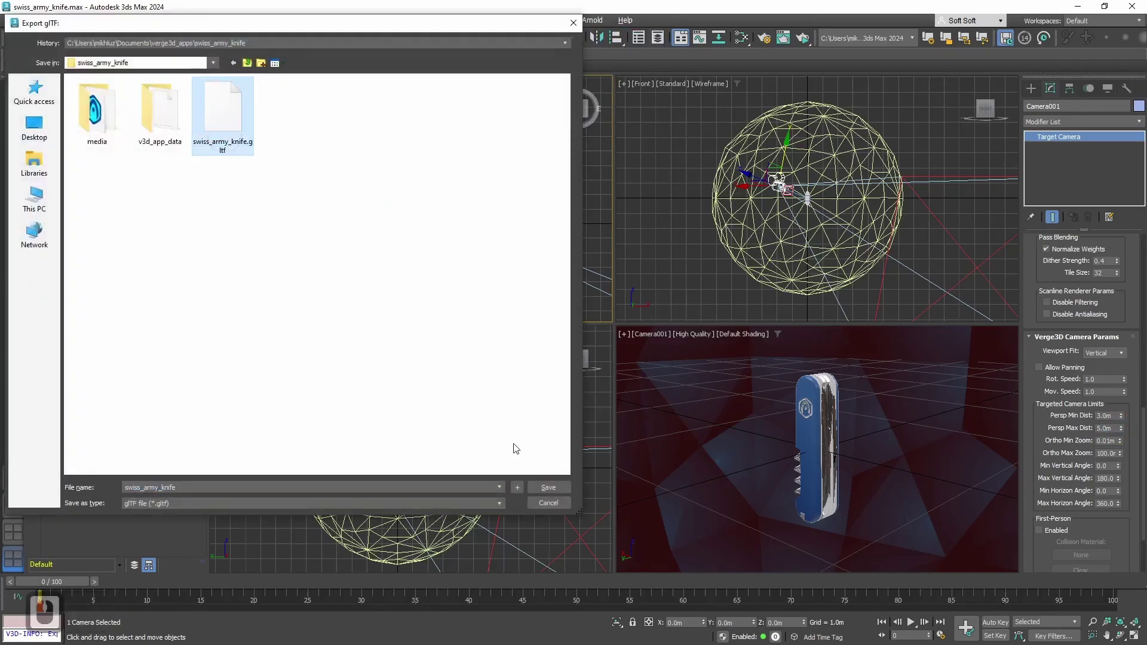
left_click(551, 485)
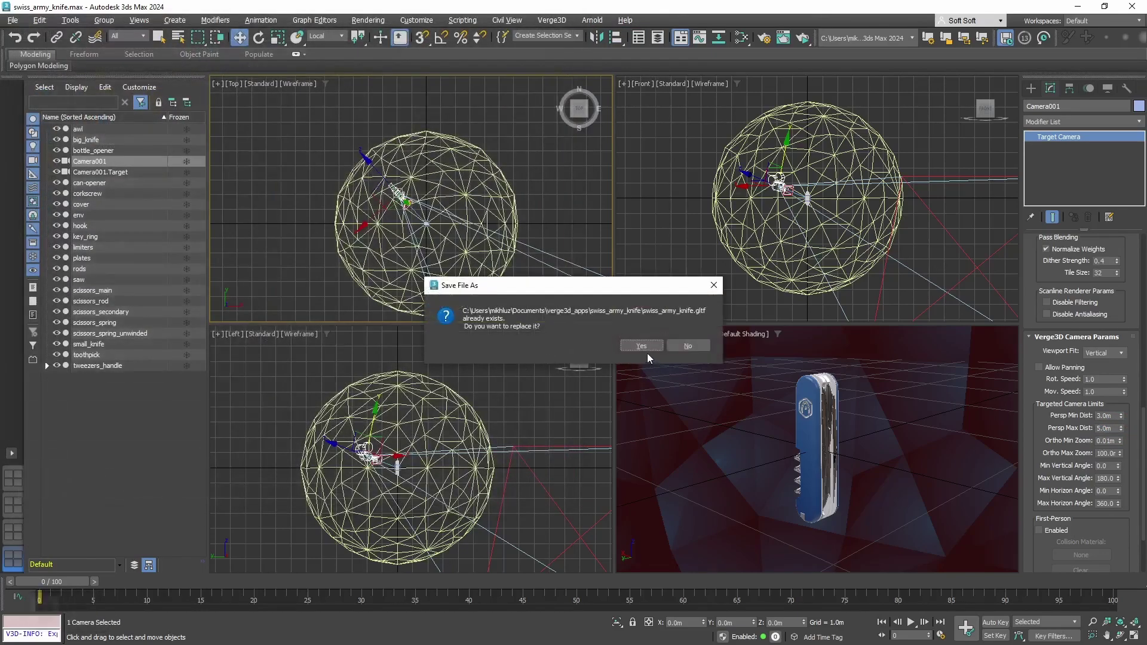
left_click(646, 352)
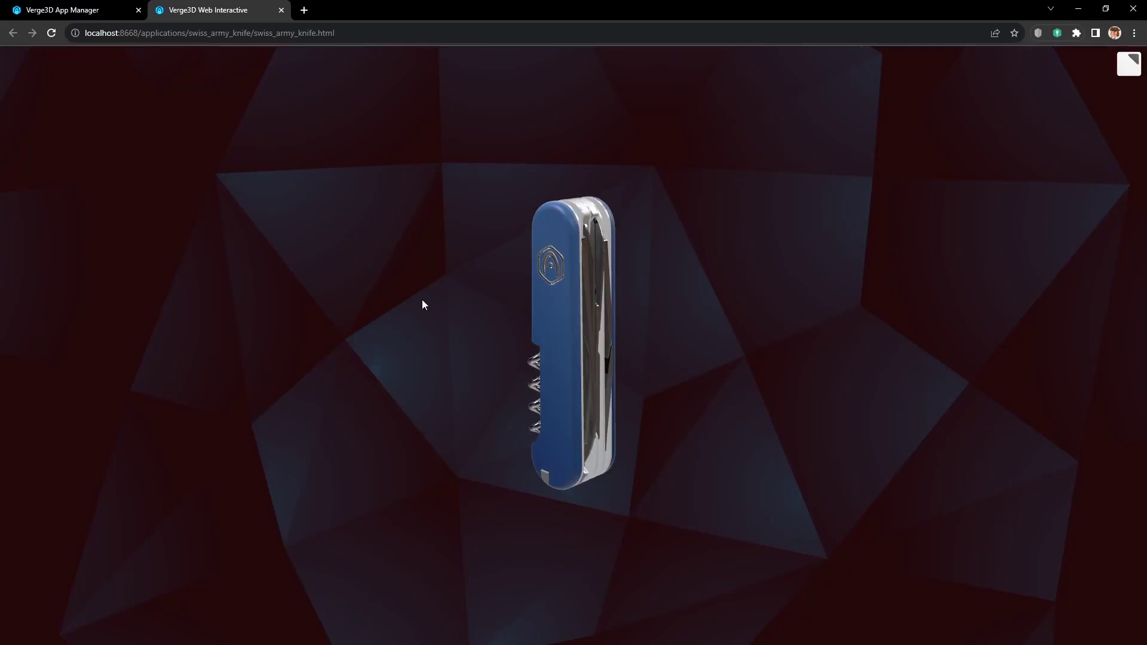
scroll(422, 305, "down", 3)
scroll(422, 304, "down", 5)
scroll(422, 304, "down", 3)
scroll(421, 305, "down", 4)
Orbit the knife from the logo side to the top, then return to App Manager.
left_click(389, 285)
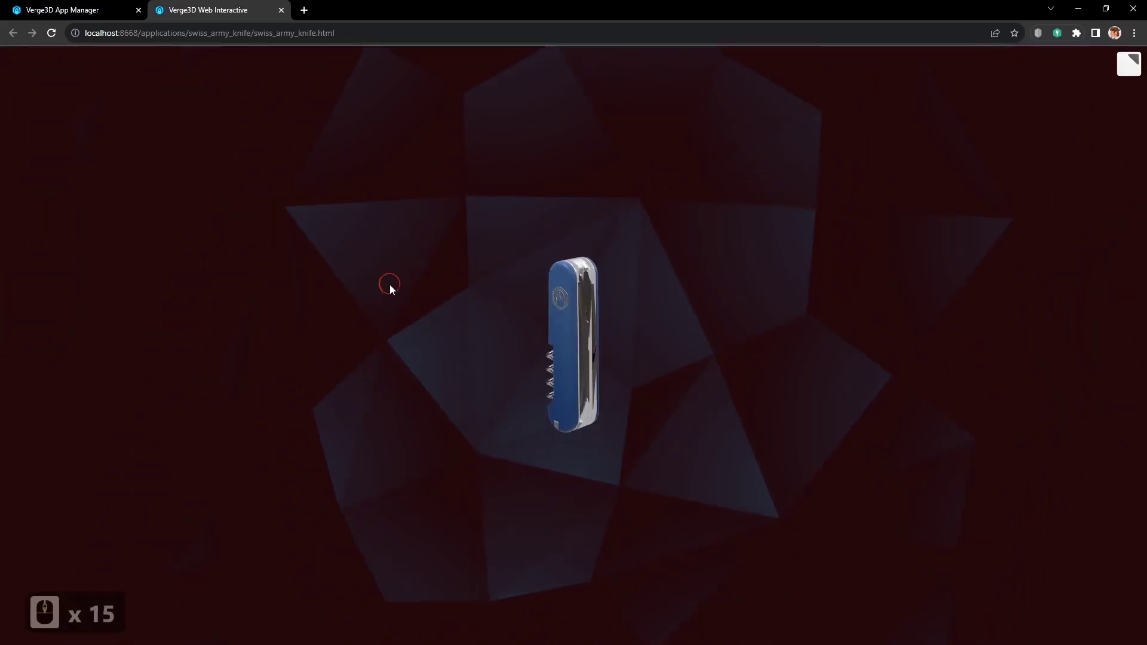
mouse_move(390, 284)
left_mouse_down()
mouse_move(377, 293)
mouse_move(474, 239)
mouse_move(577, 317)
mouse_move(449, 305)
mouse_move(562, 326)
mouse_move(644, 322)
mouse_move(465, 305)
mouse_move(803, 320)
mouse_move(426, 337)
left_mouse_up()
scroll(410, 311, "up", 2)
scroll(410, 311, "up", 5)
scroll(375, 308, "up", 4)
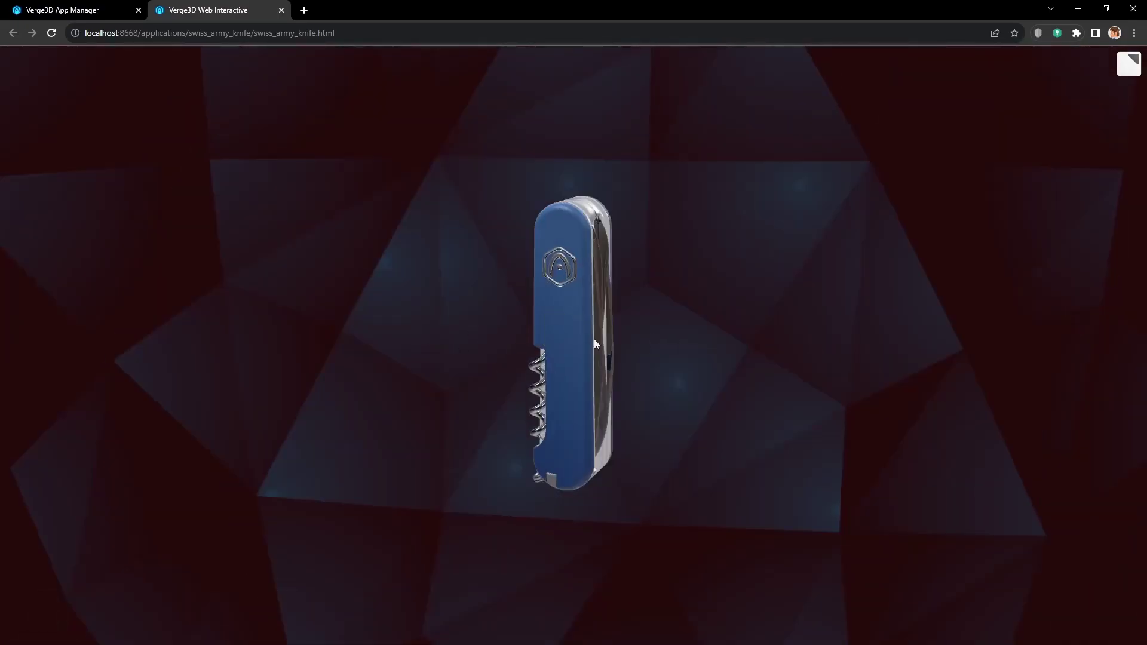
mouse_move(702, 362)
left_mouse_down()
mouse_move(480, 367)
mouse_move(775, 389)
mouse_move(740, 492)
mouse_move(572, 394)
mouse_move(473, 284)
mouse_move(546, 212)
mouse_move(686, 277)
mouse_move(648, 355)
mouse_move(456, 333)
left_mouse_up()
key("ctrl+1")
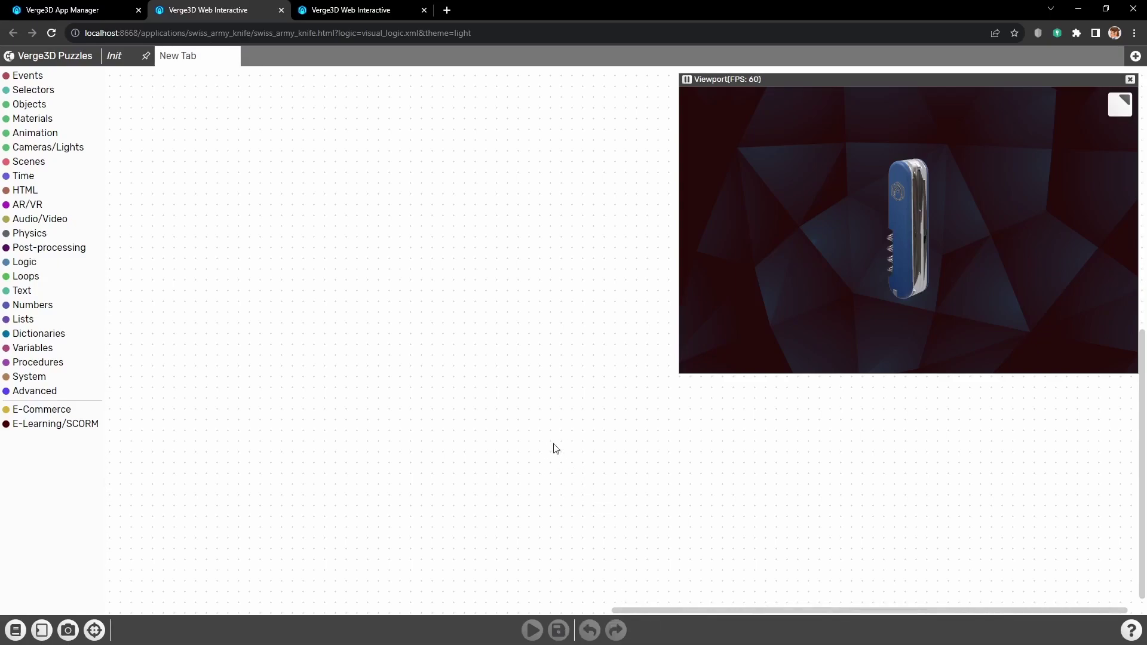
Glance at the knife app in its own tab, then come back to the Puzzles editor.
left_click(363, 8)
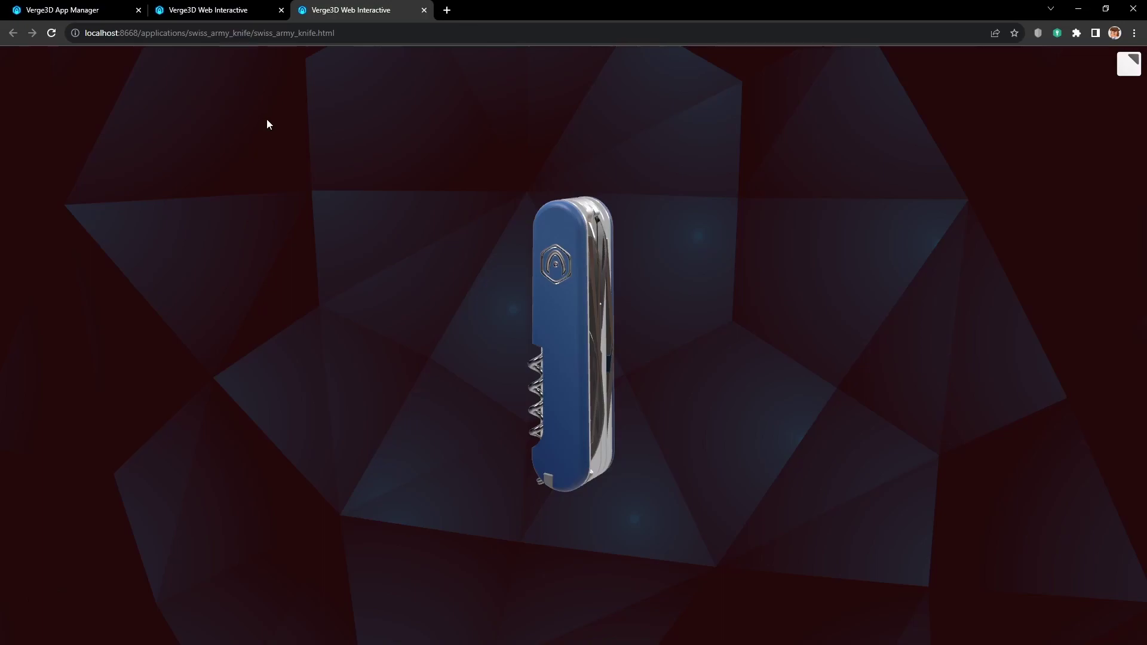
left_click(217, 6)
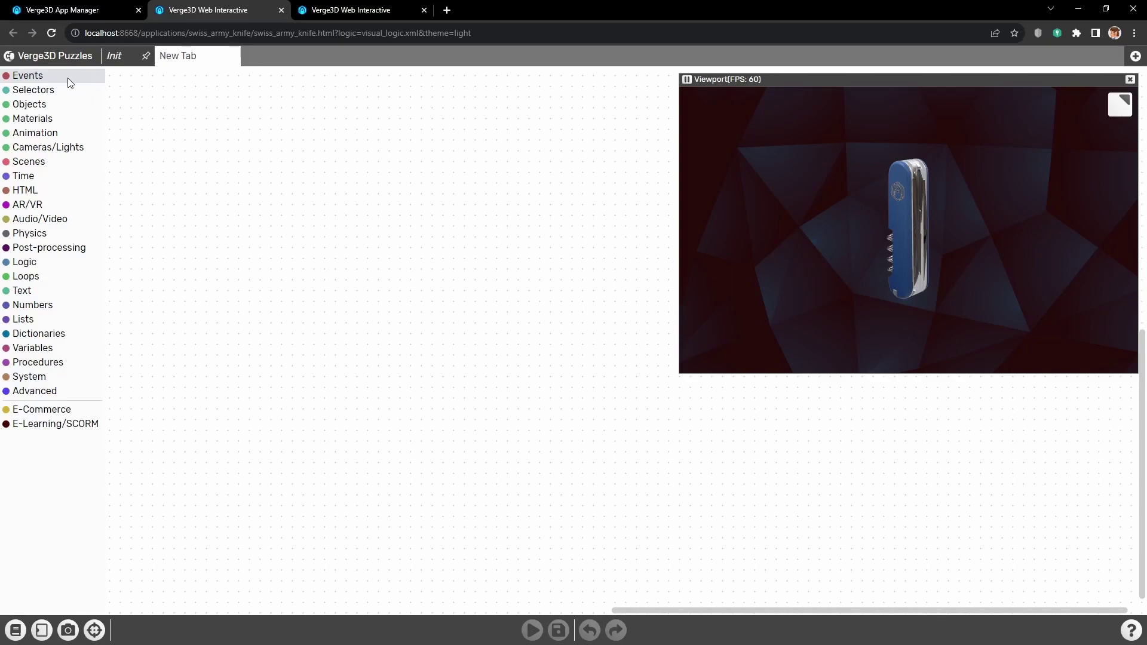
left_click(63, 74)
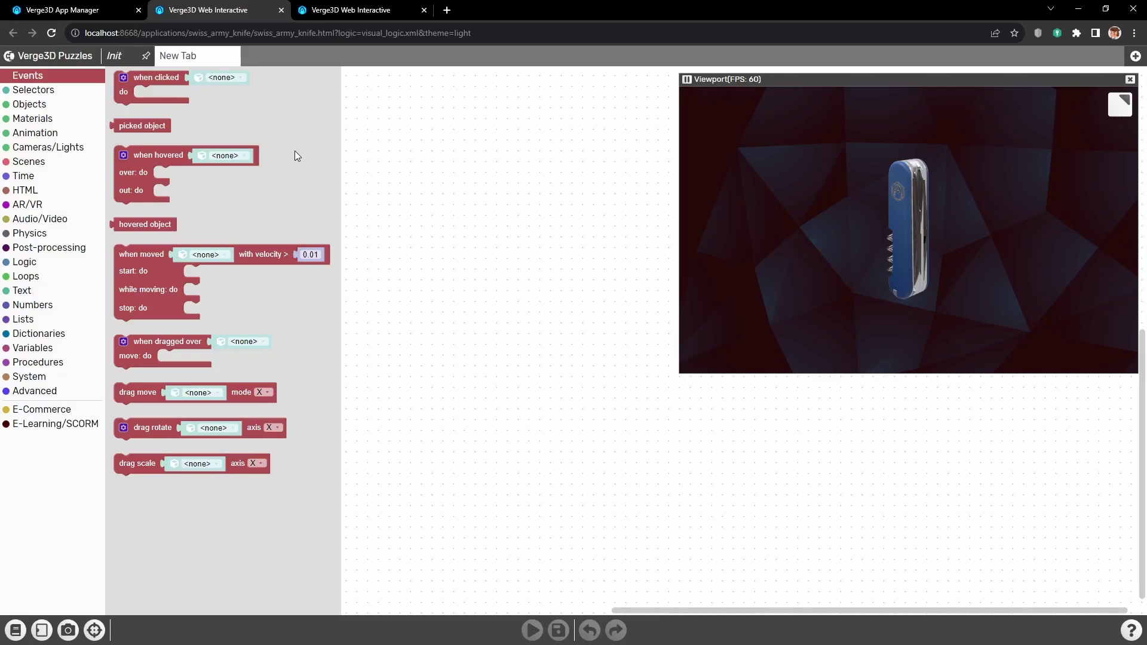
key("Down")
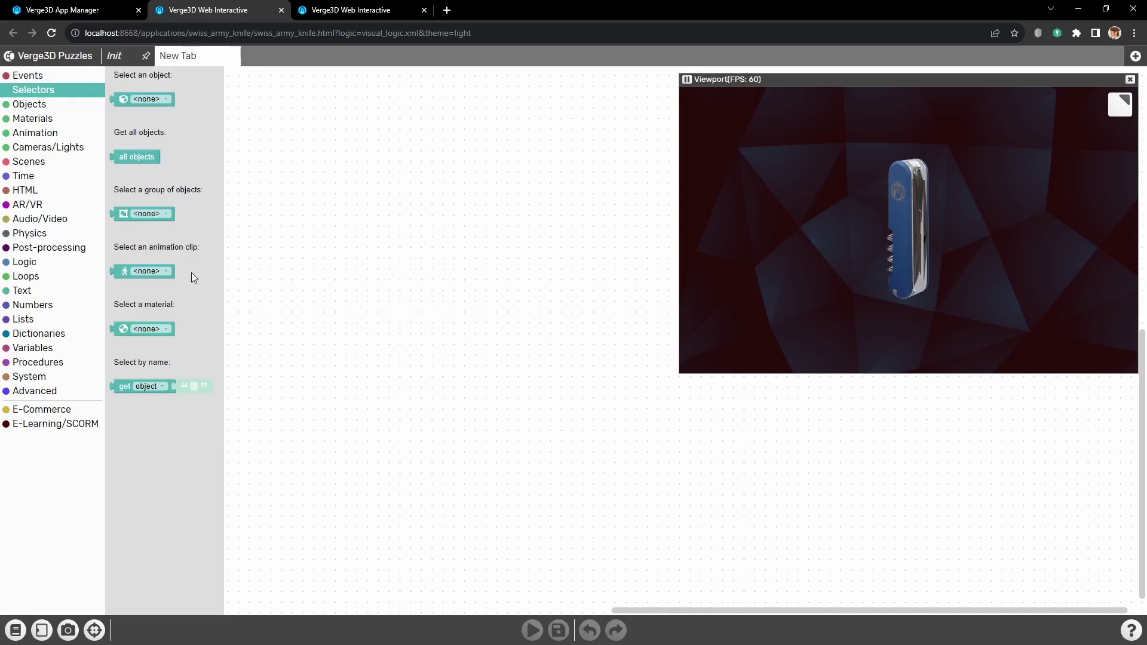
left_click(47, 149)
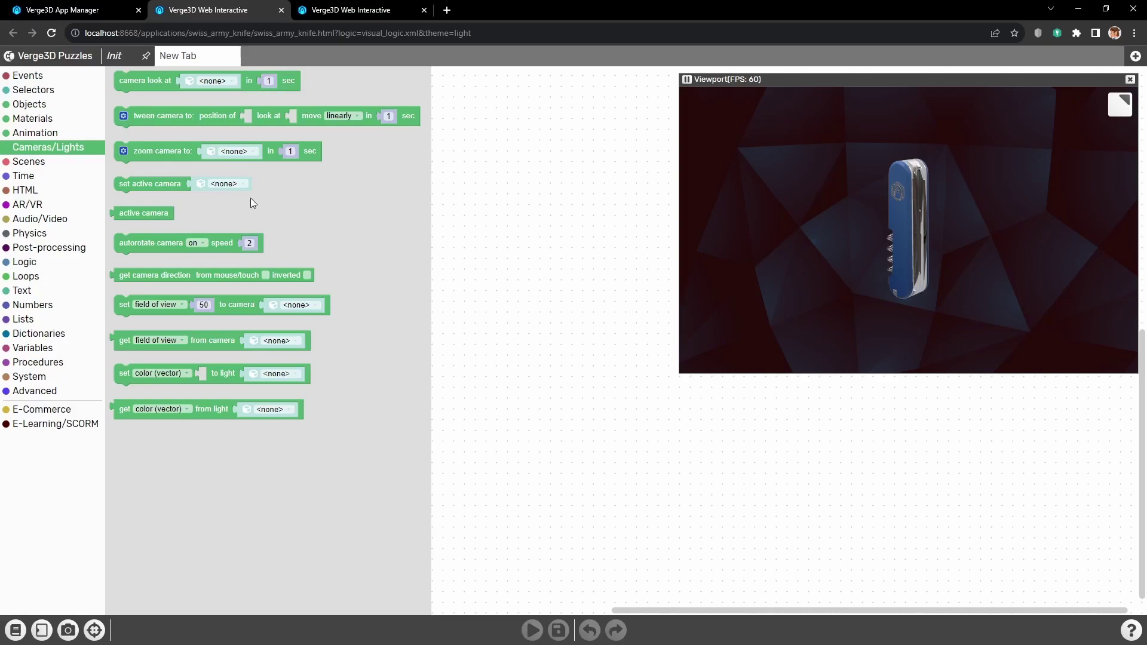
left_click(63, 181)
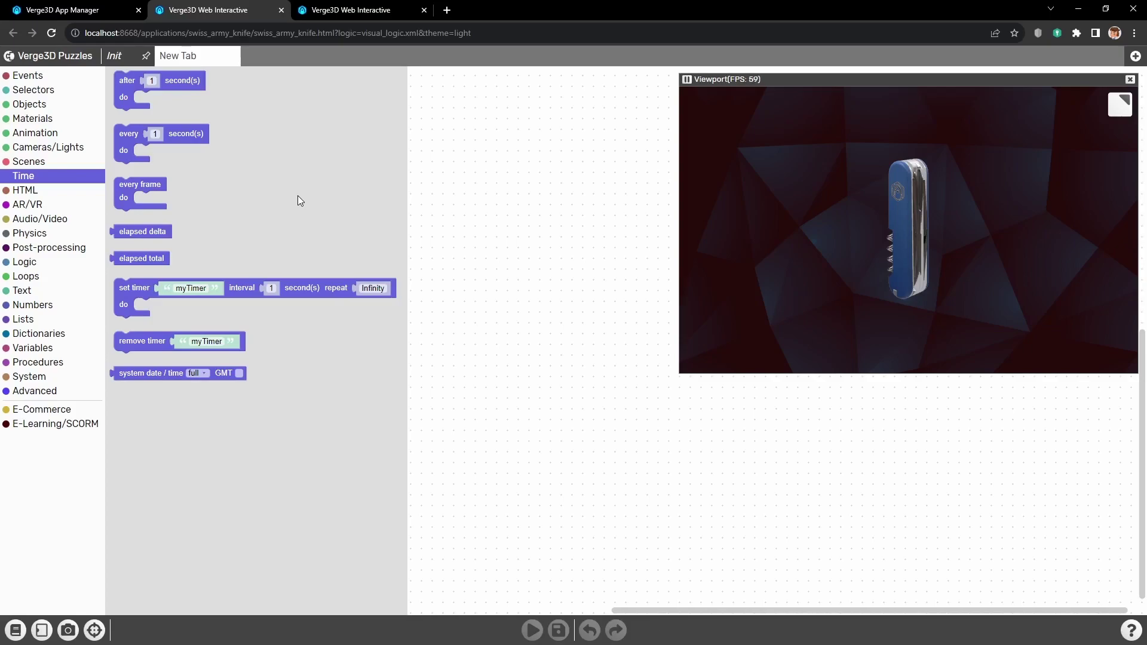
left_click(395, 306)
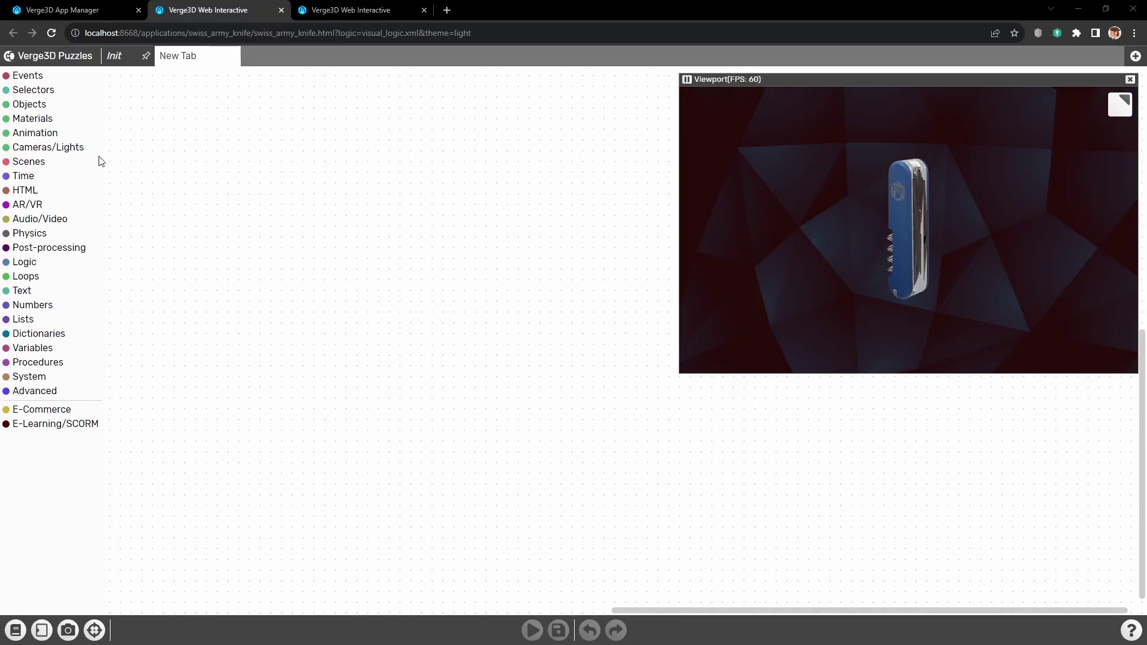
Add an autorotate camera puzzle (on, speed 2) from Cameras/Lights, then run and save.
left_click(76, 152)
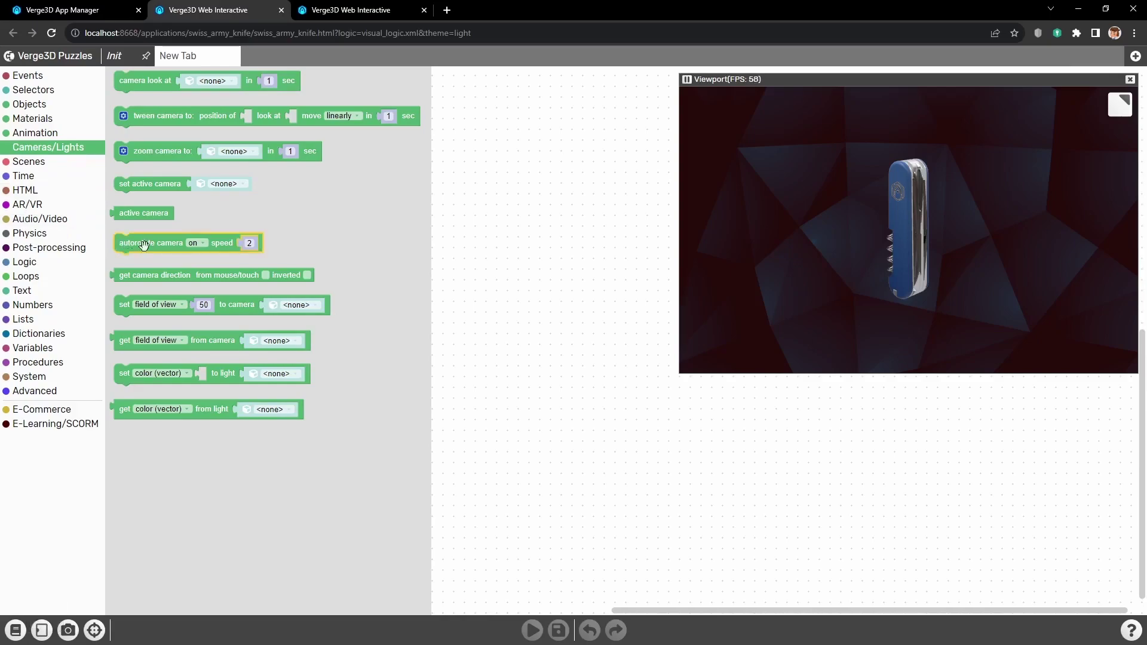
left_click_drag(144, 244, 192, 255)
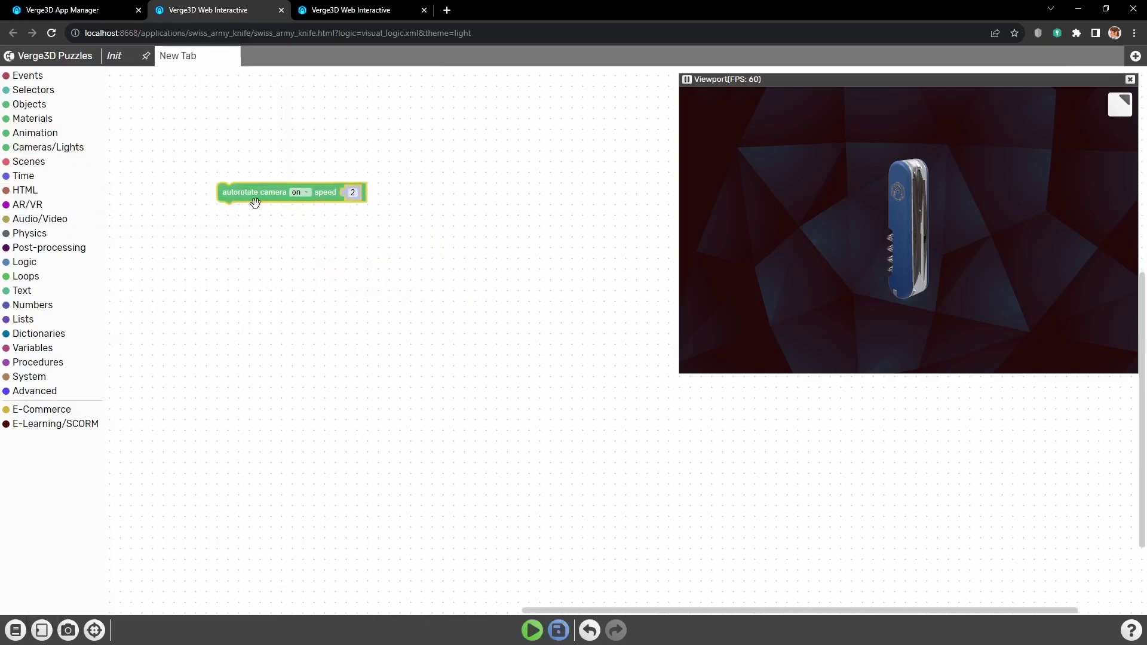
left_click(533, 630)
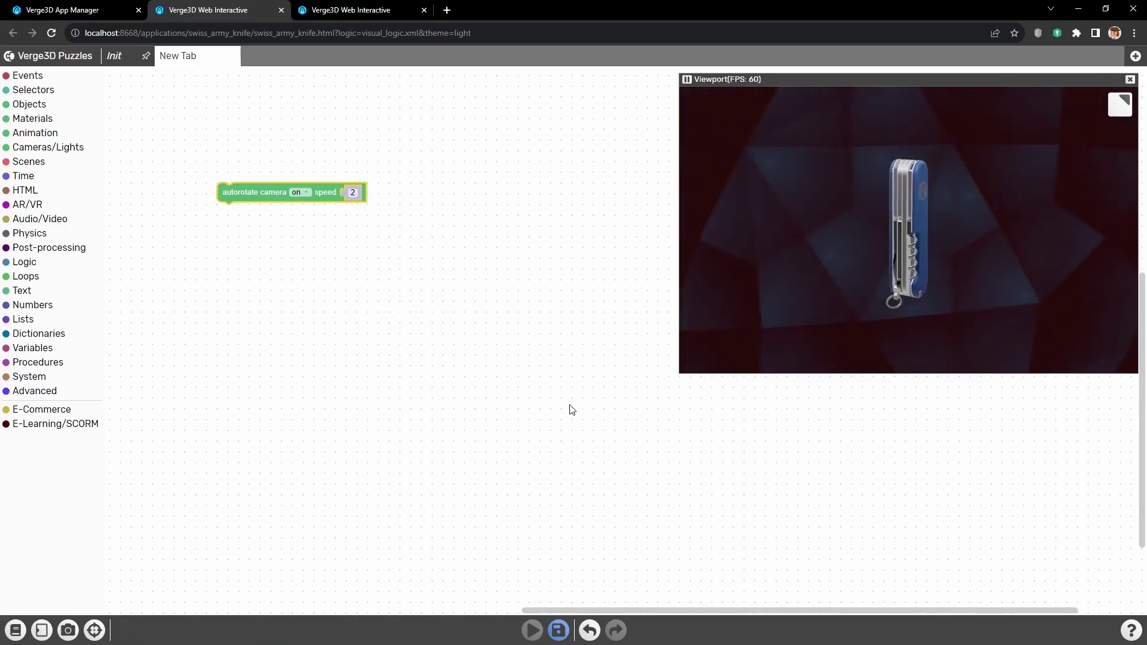
left_click(558, 630)
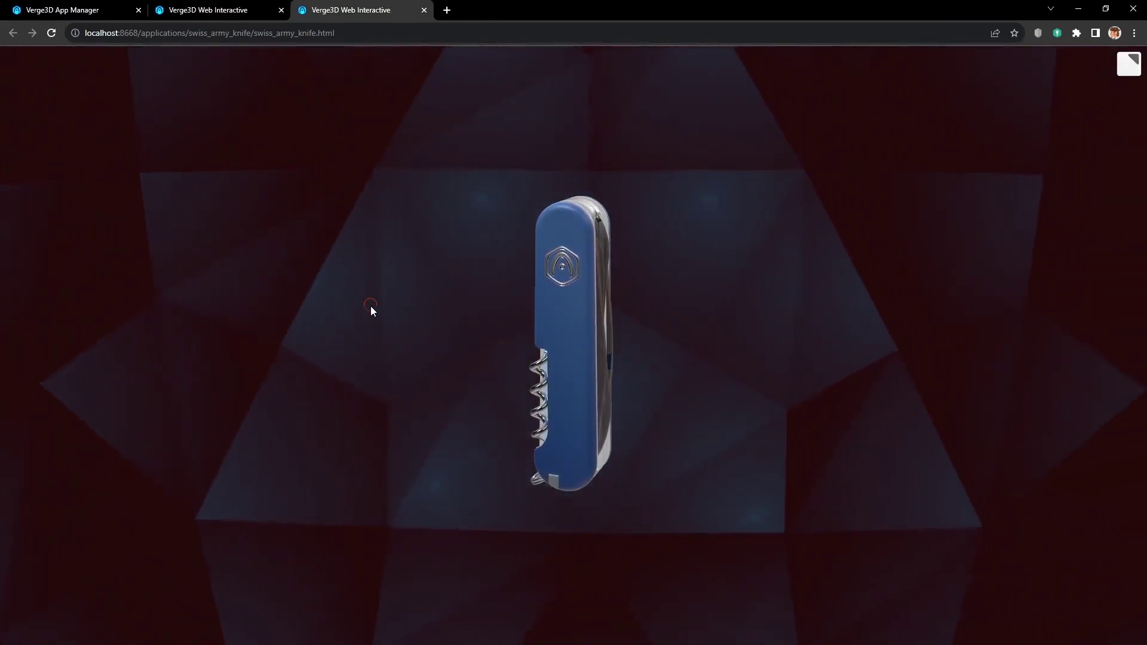
Orbit the auto-rotating knife to a front-facing view.
left_click_drag(370, 308, 460, 314)
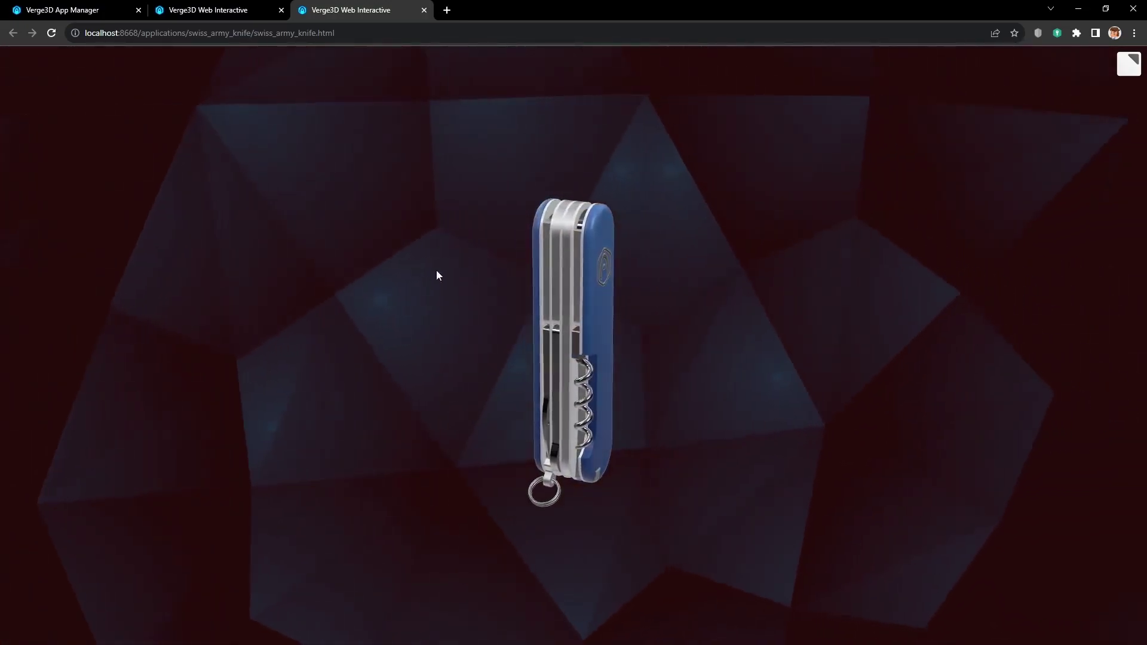
Add a 'when clicked' puzzle targeting all objects.
left_click(230, 9)
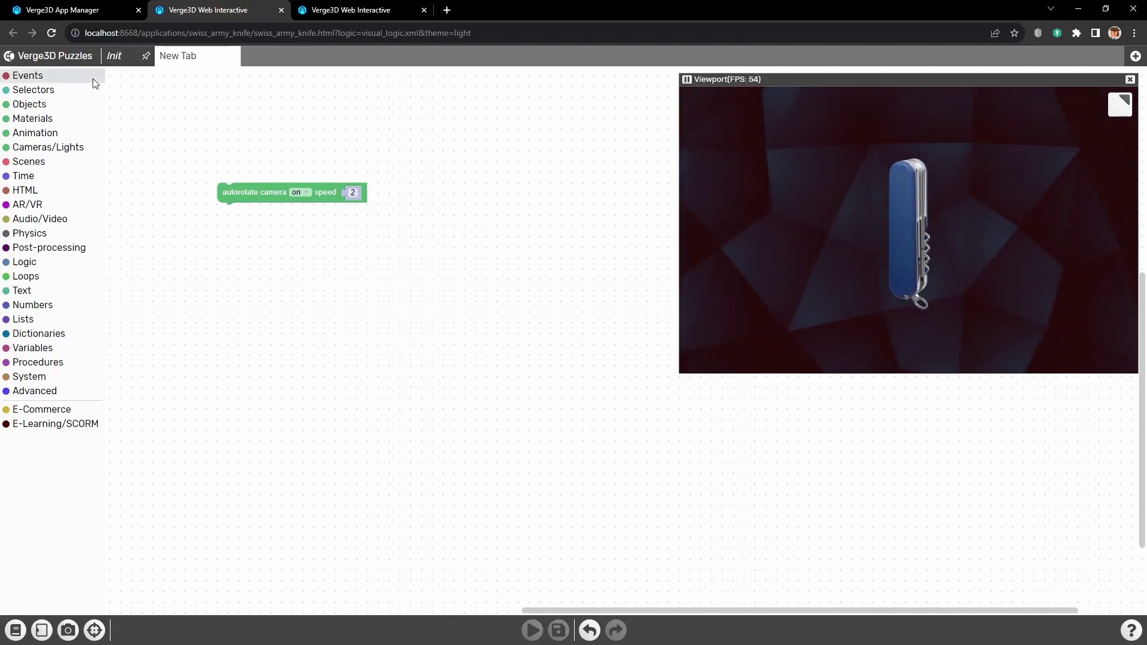
left_click(68, 74)
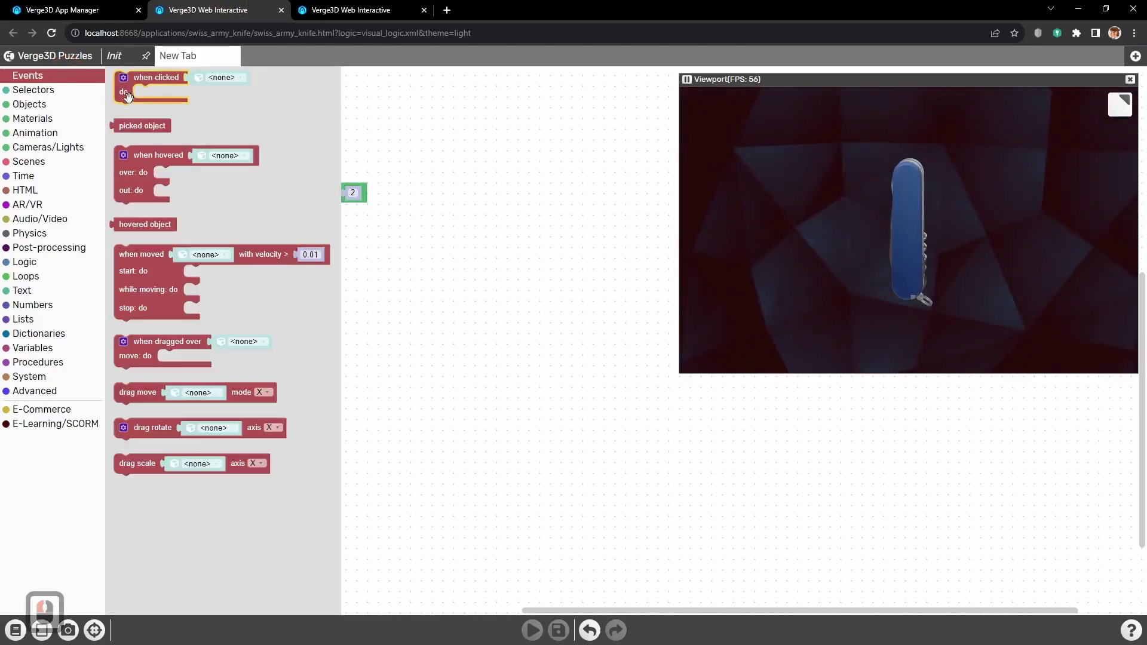
left_click_drag(126, 93, 226, 321)
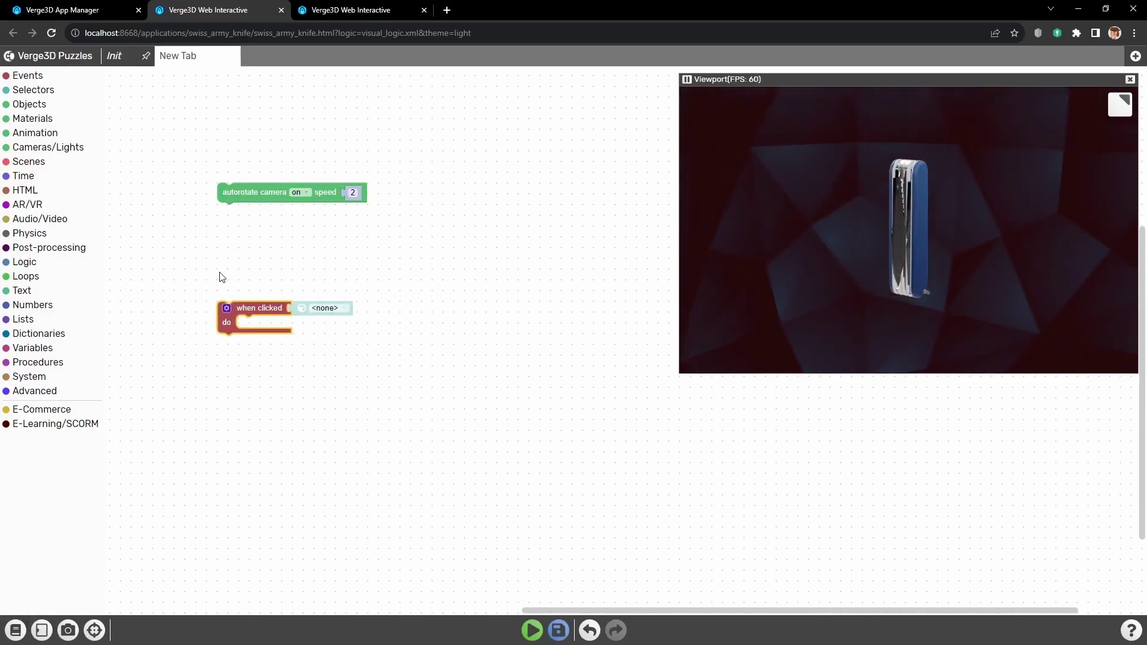
left_click(60, 89)
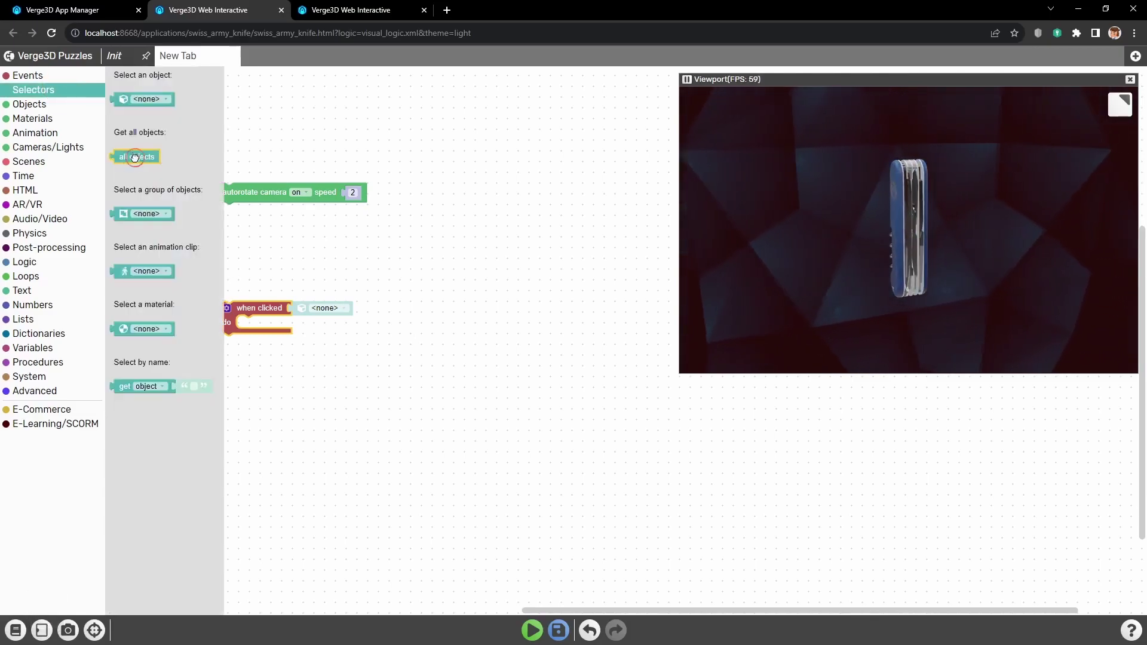
left_click_drag(135, 157, 196, 153)
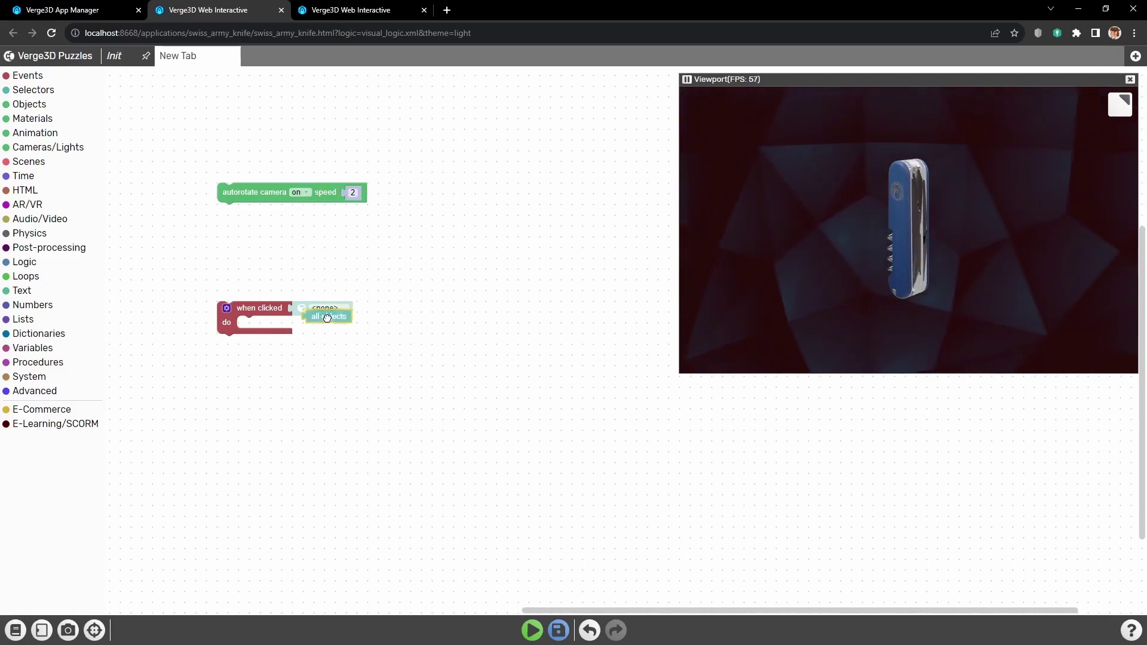
left_click(250, 310)
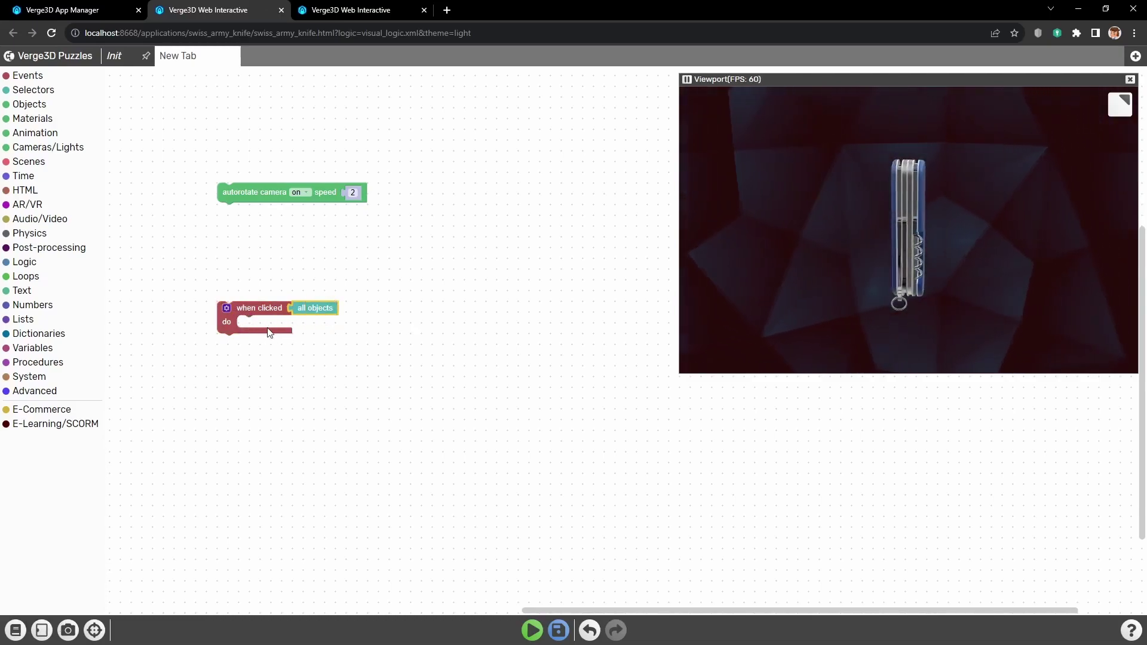
Put an 'autorotate camera off' puzzle inside the when clicked handler.
left_click(58, 149)
left_click_drag(161, 183, 327, 329)
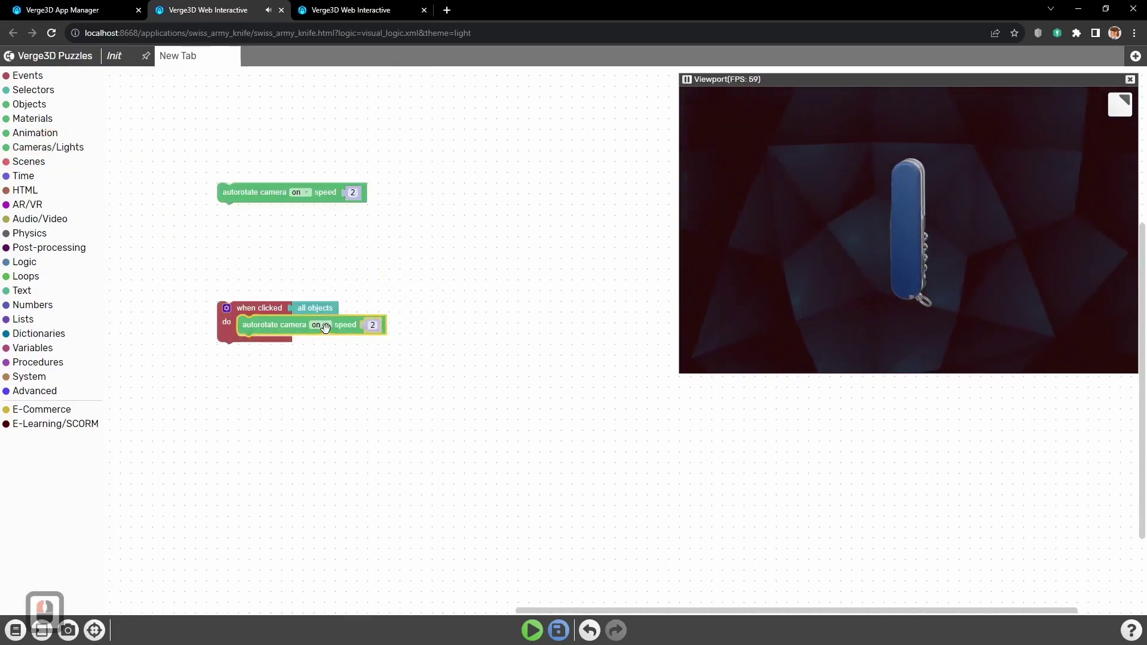
left_click(327, 325)
left_click(310, 365)
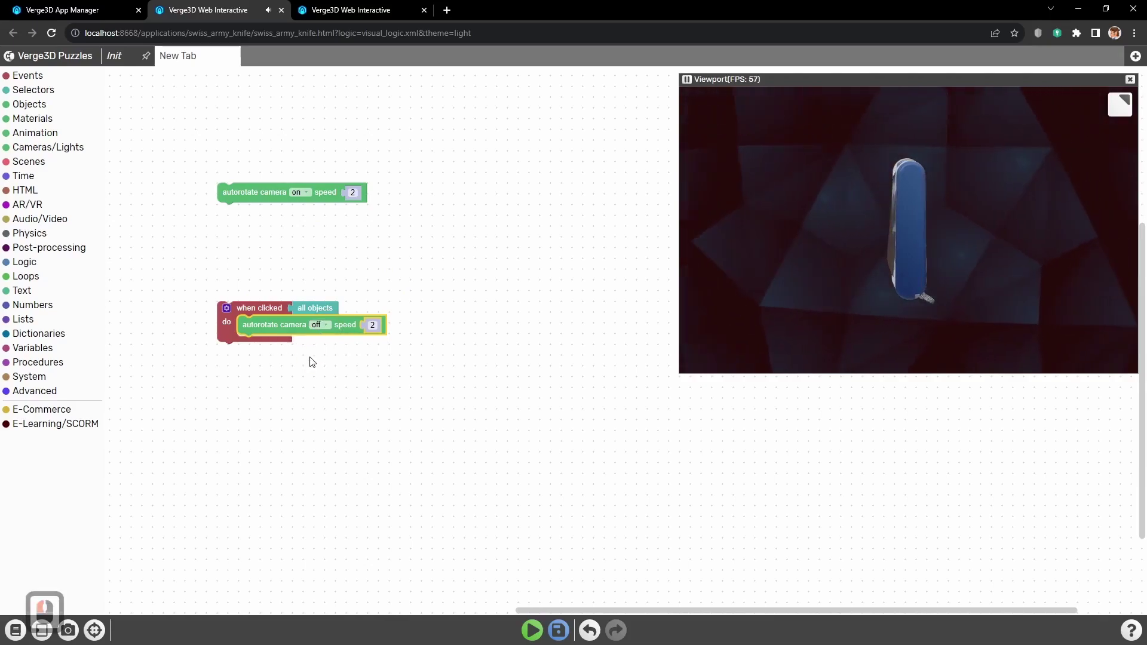
Save the puzzles and reload the knife app with Ctrl+R.
left_click(558, 633)
left_click(359, 10)
key("ctrl+r")
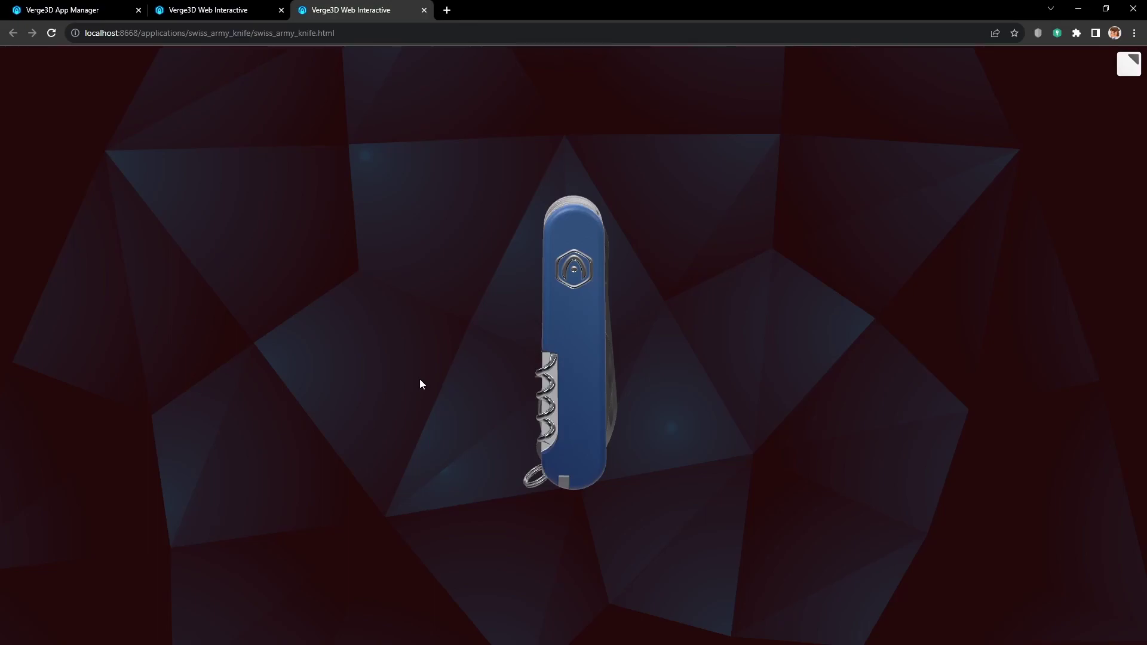
Orbit the knife in the reloaded app, then return to the Puzzles editor.
left_click_drag(375, 368, 481, 386)
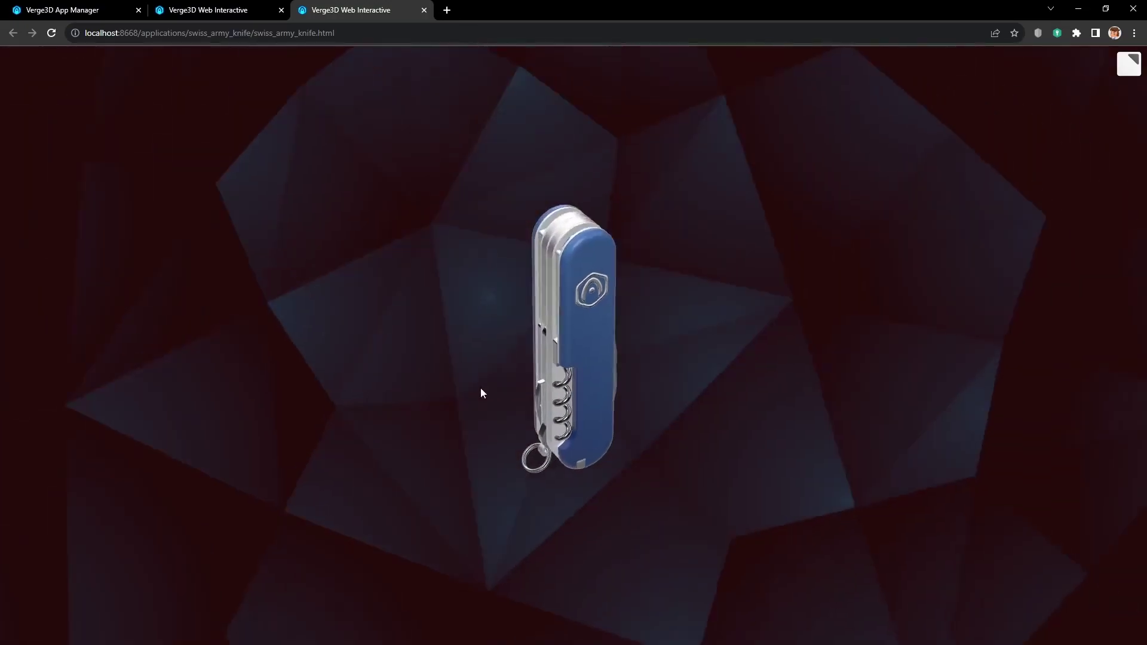
left_click(186, 7)
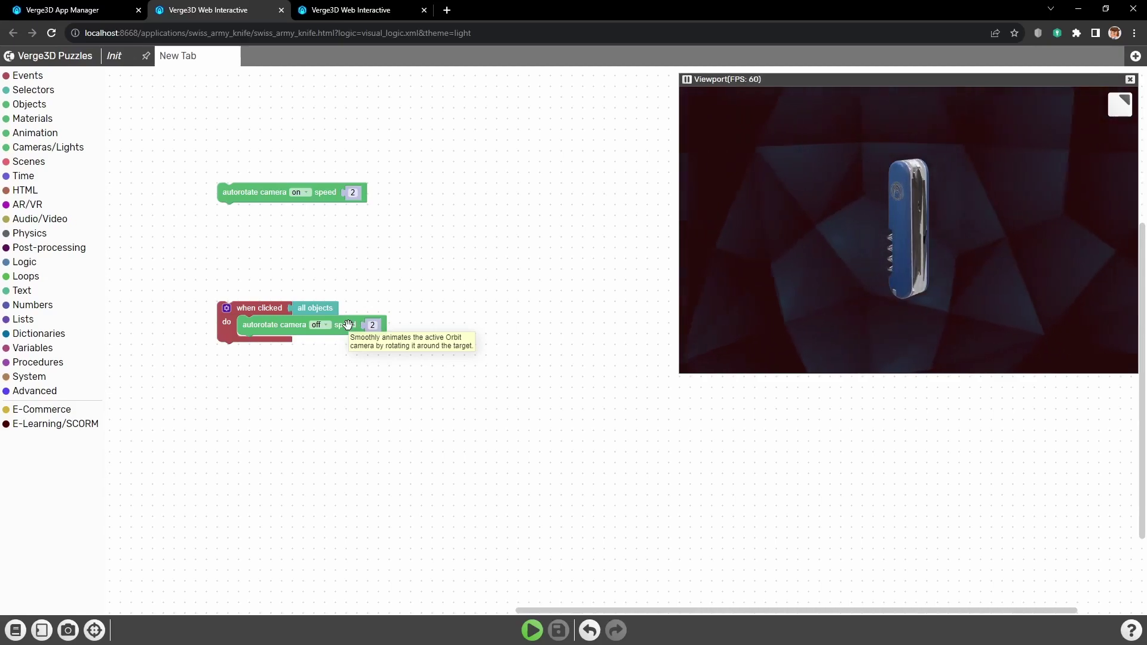
Add a set timer puzzle named 'autorotate' with a 5-second interval.
left_click(27, 177)
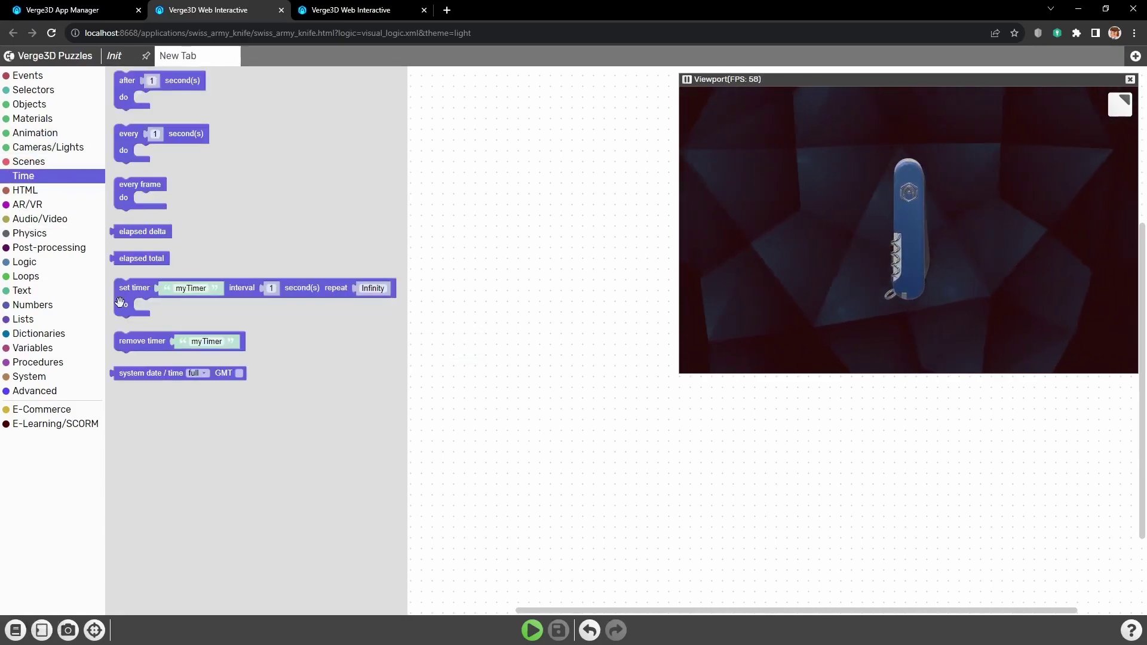
left_click_drag(128, 305, 181, 168)
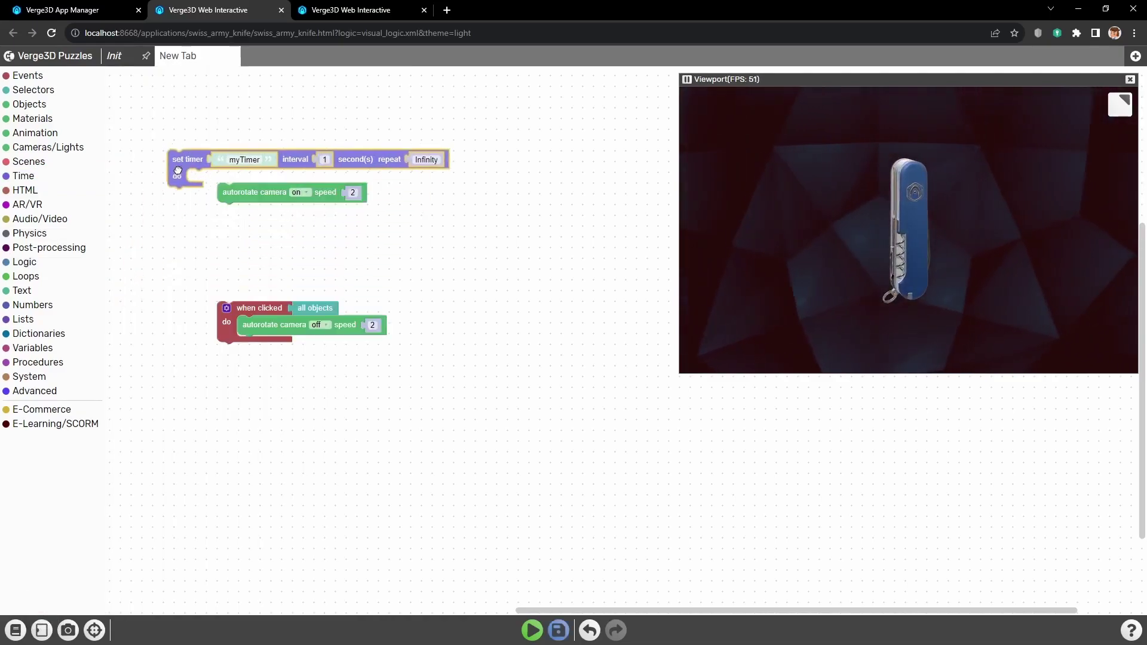
left_click(239, 152)
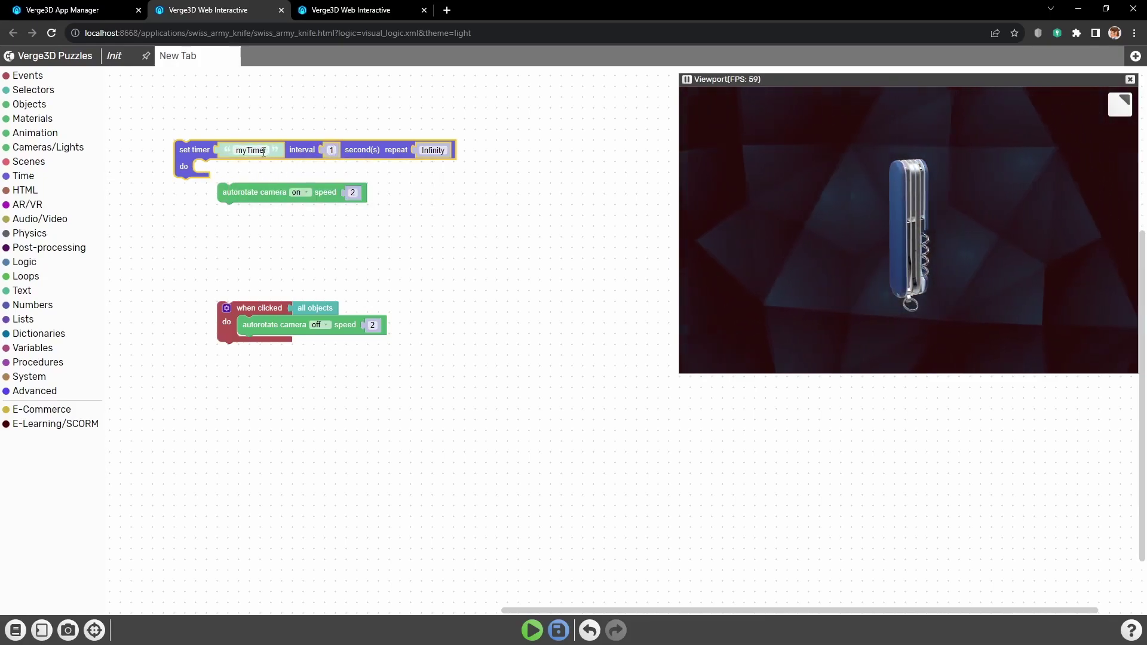
mouse_move(251, 151)
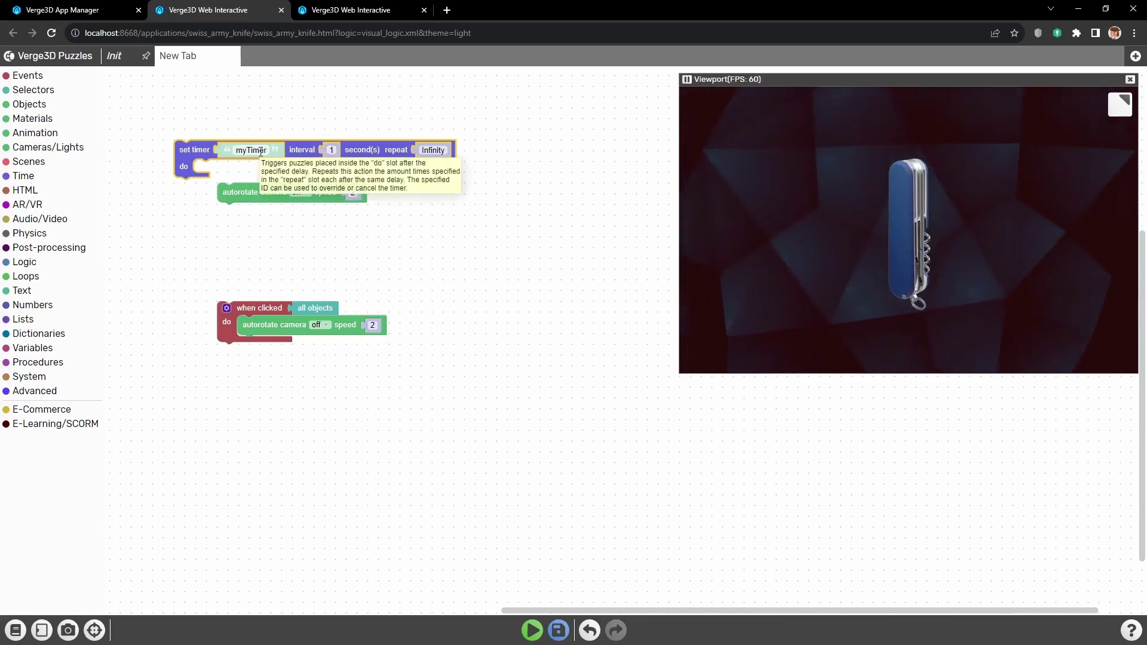
double_click(261, 152)
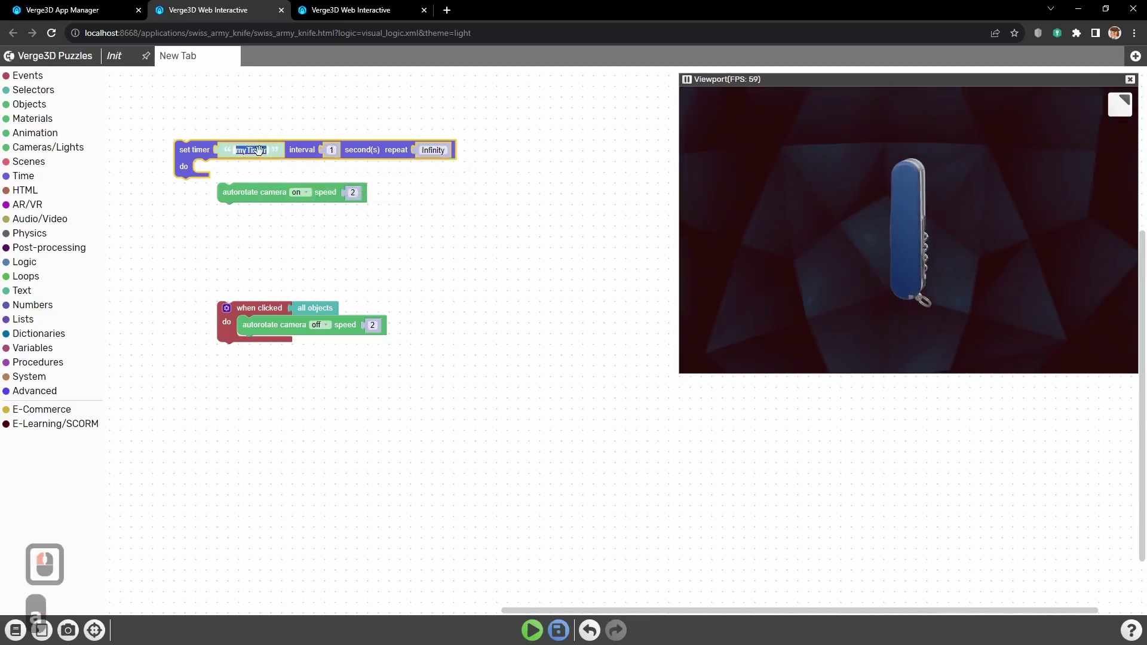
type("autorot")
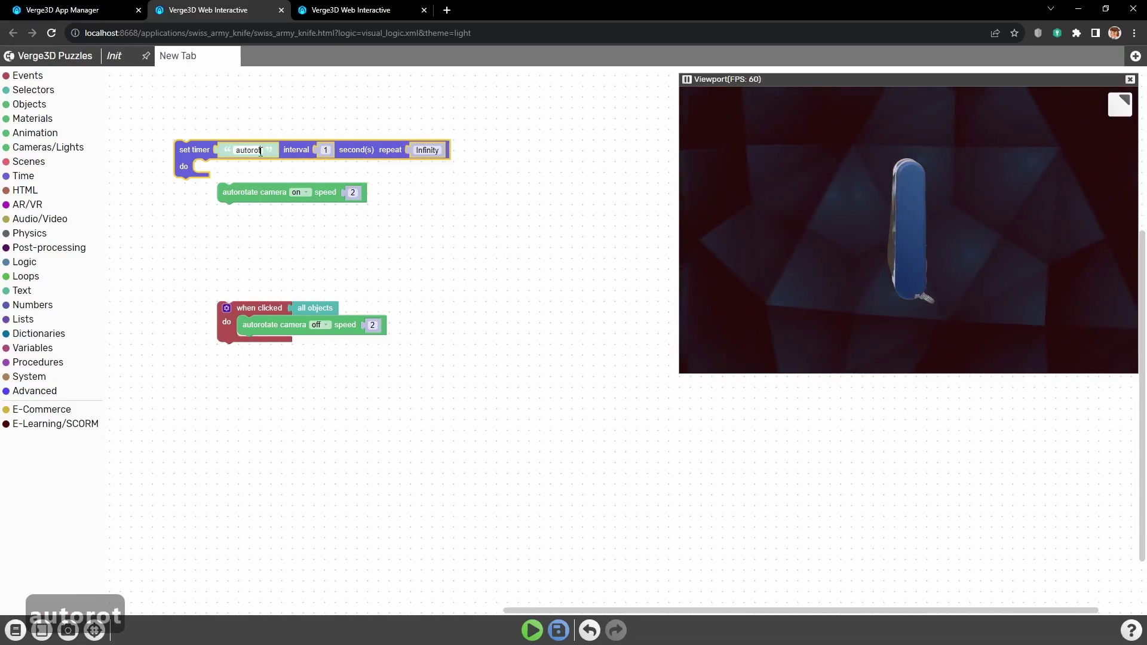
type("ate")
key("Return")
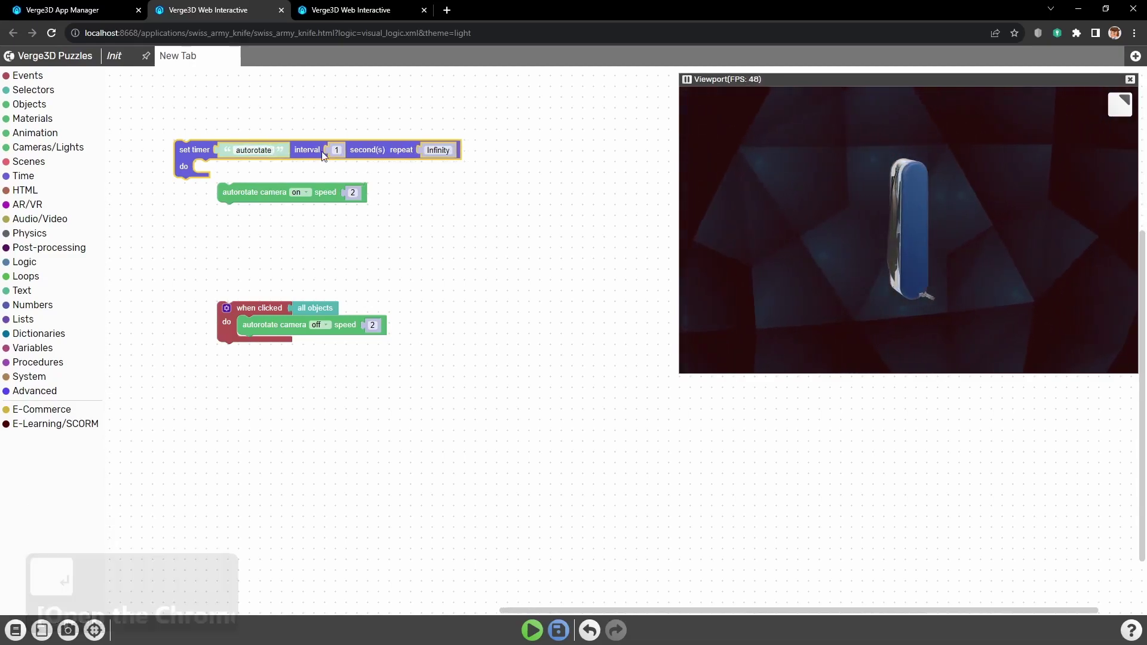
left_click(335, 152)
type("5")
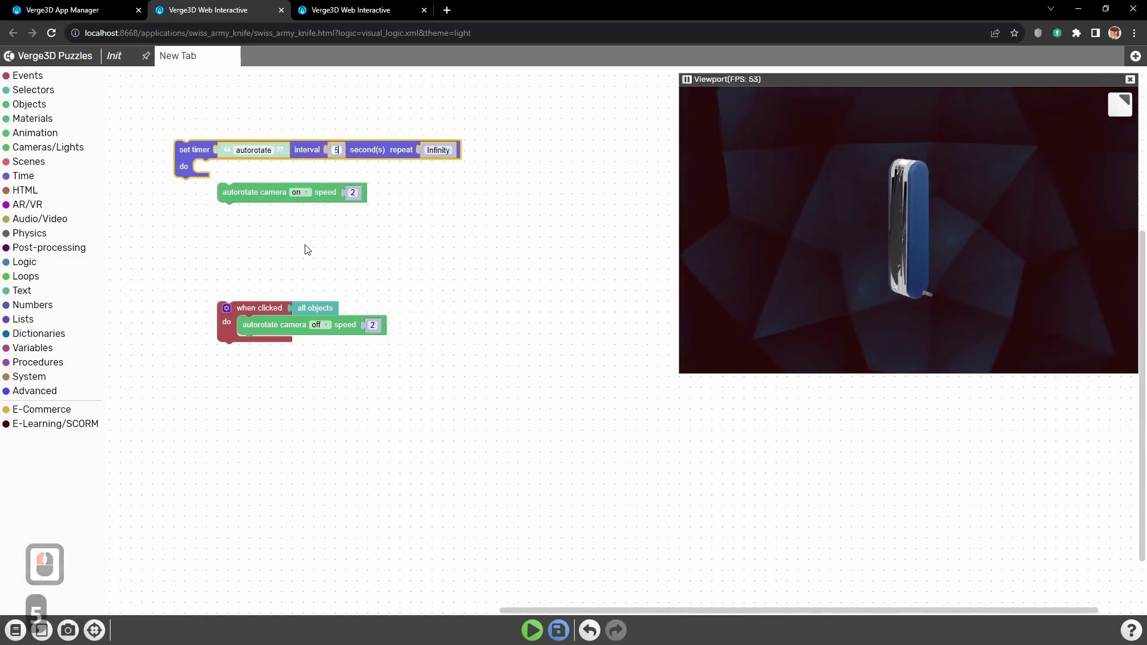
left_click(299, 257)
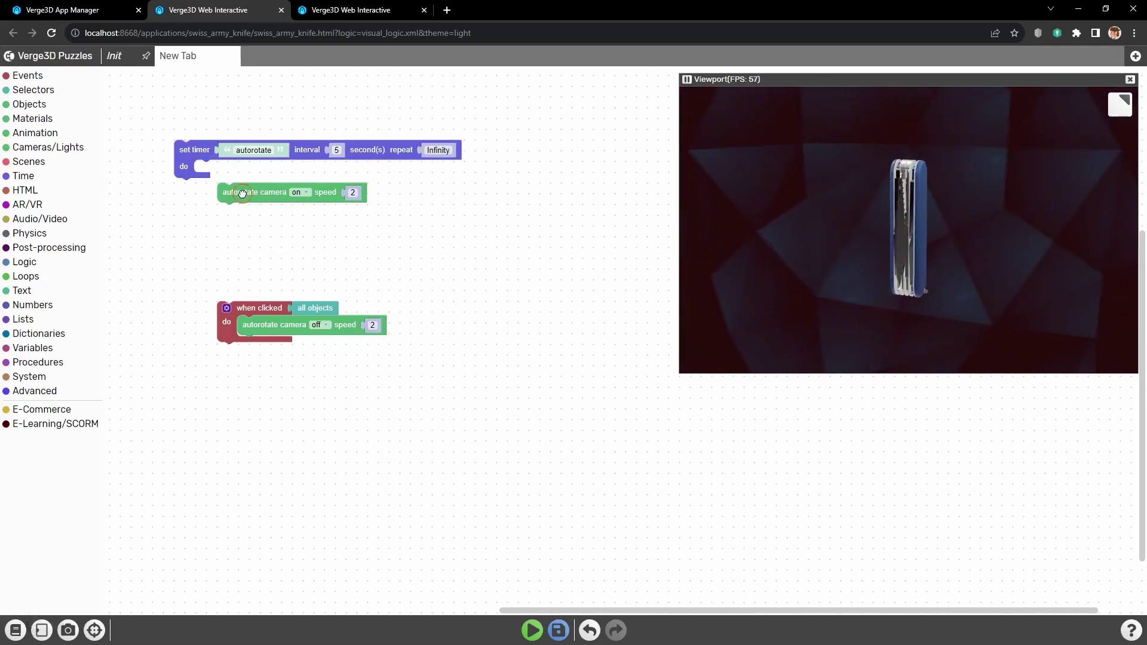
Move 'autorotate camera on' into the timer, save, and reload the knife app.
mouse_move(241, 196)
left_mouse_down()
mouse_move(180, 164)
mouse_move(179, 196)
left_mouse_up()
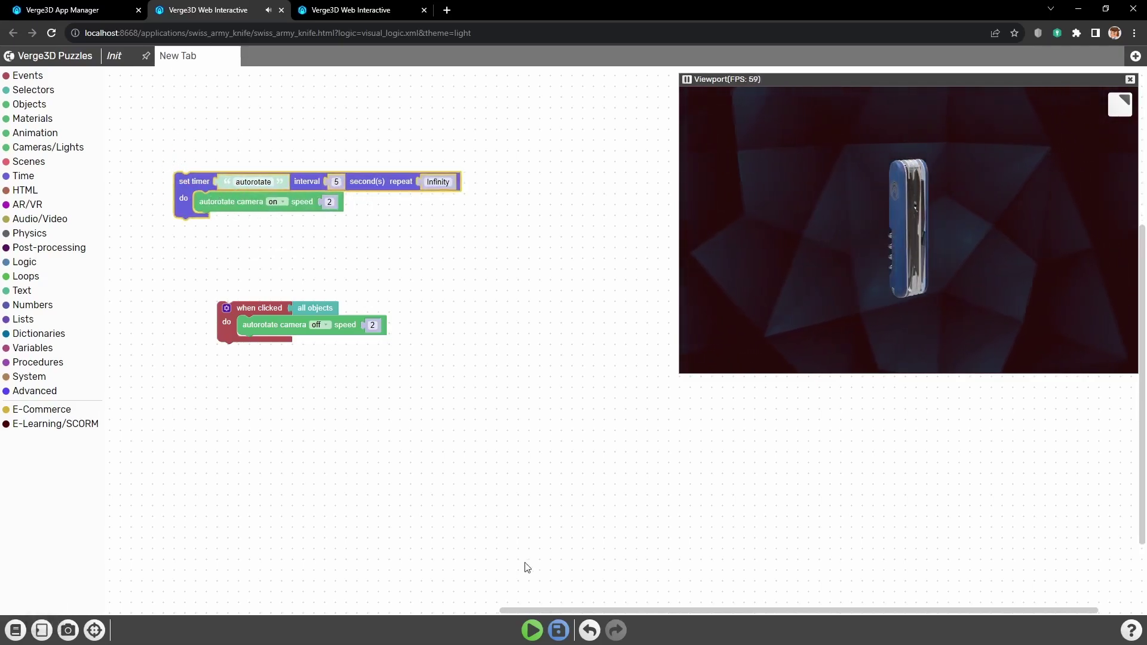
left_click(558, 630)
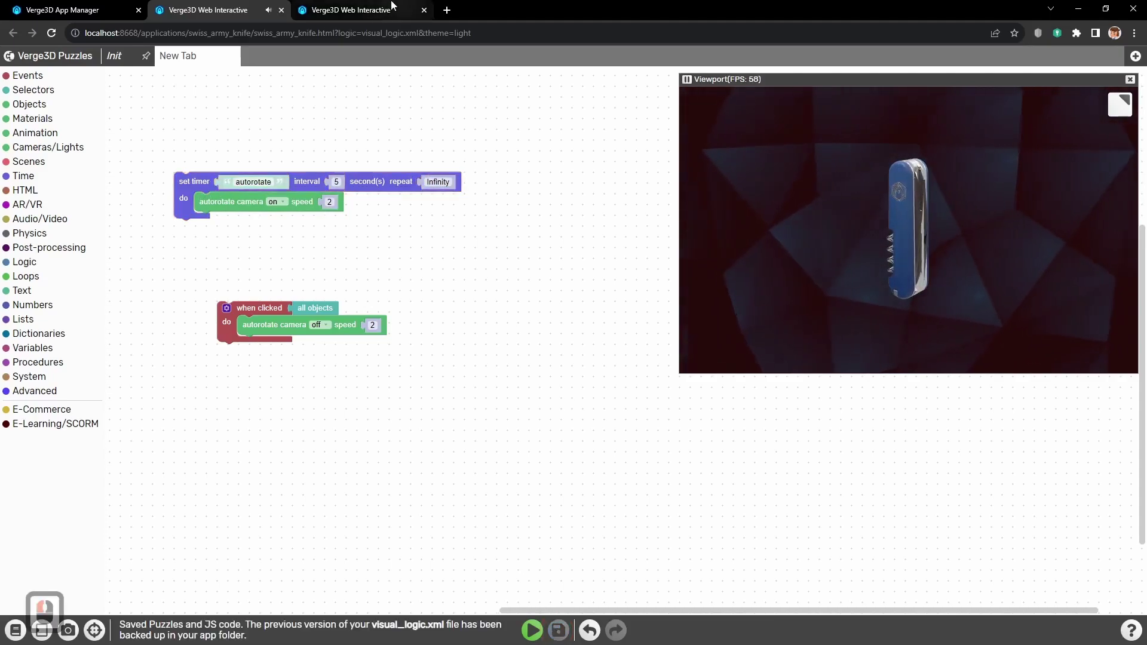
left_click(358, 10)
key("ctrl+r")
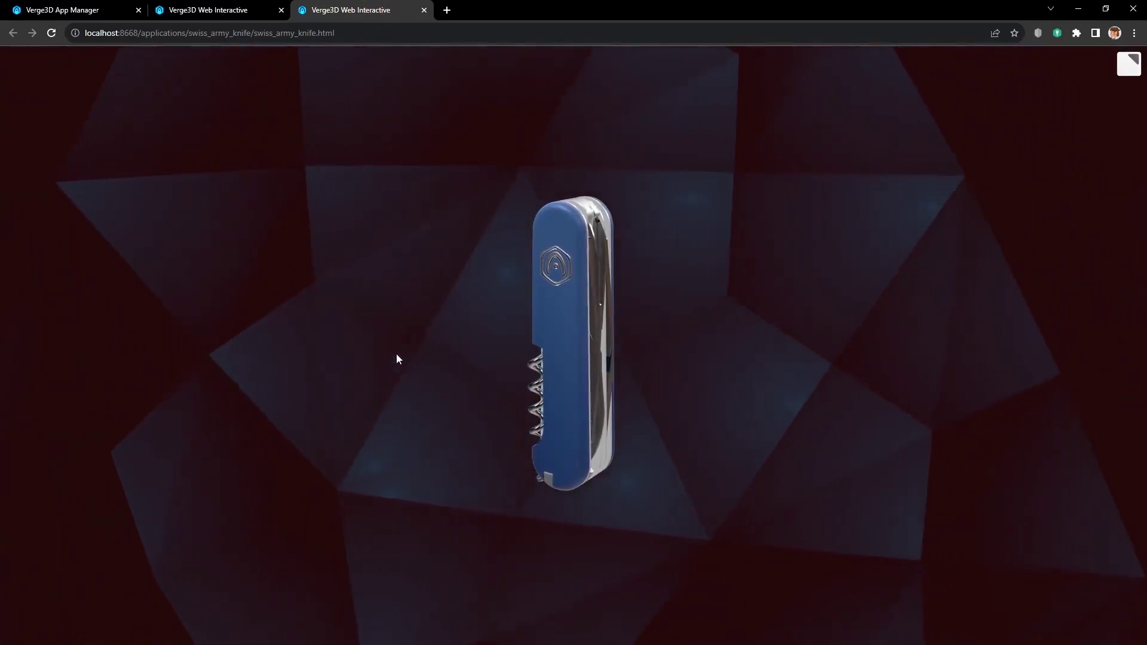
Click the scene to stop autorotation, then orbit the knife by hand.
left_click(394, 351)
left_click_drag(394, 356, 433, 377)
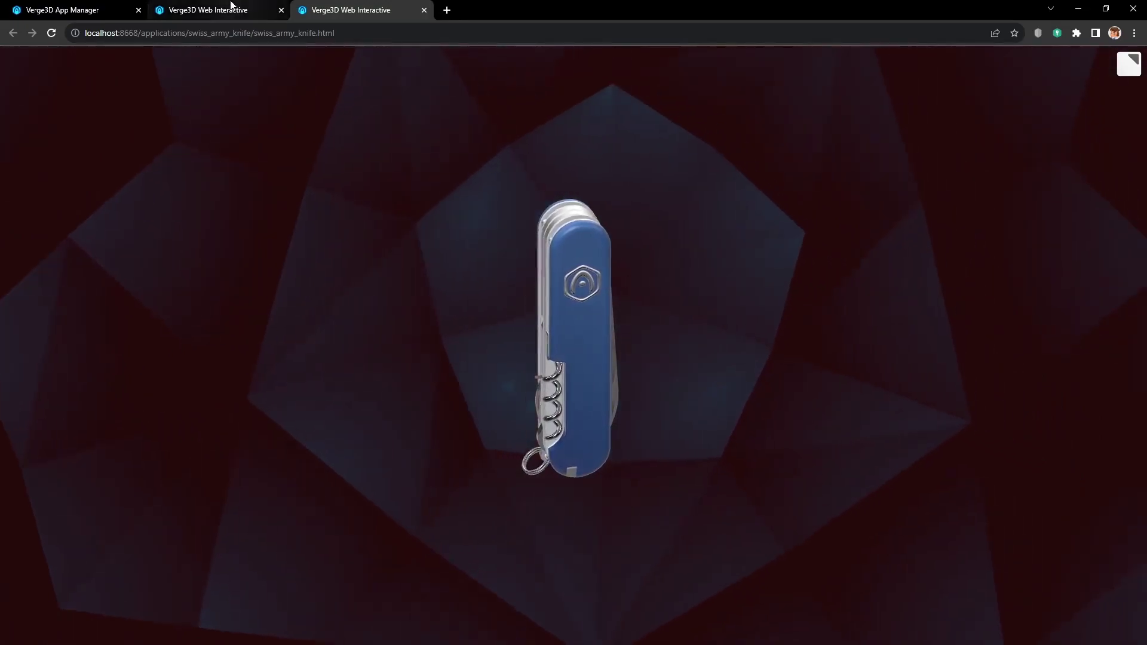
Nudge the when clicked puzzle left and inspect its blocks and the autorotate timer.
left_click(231, 9)
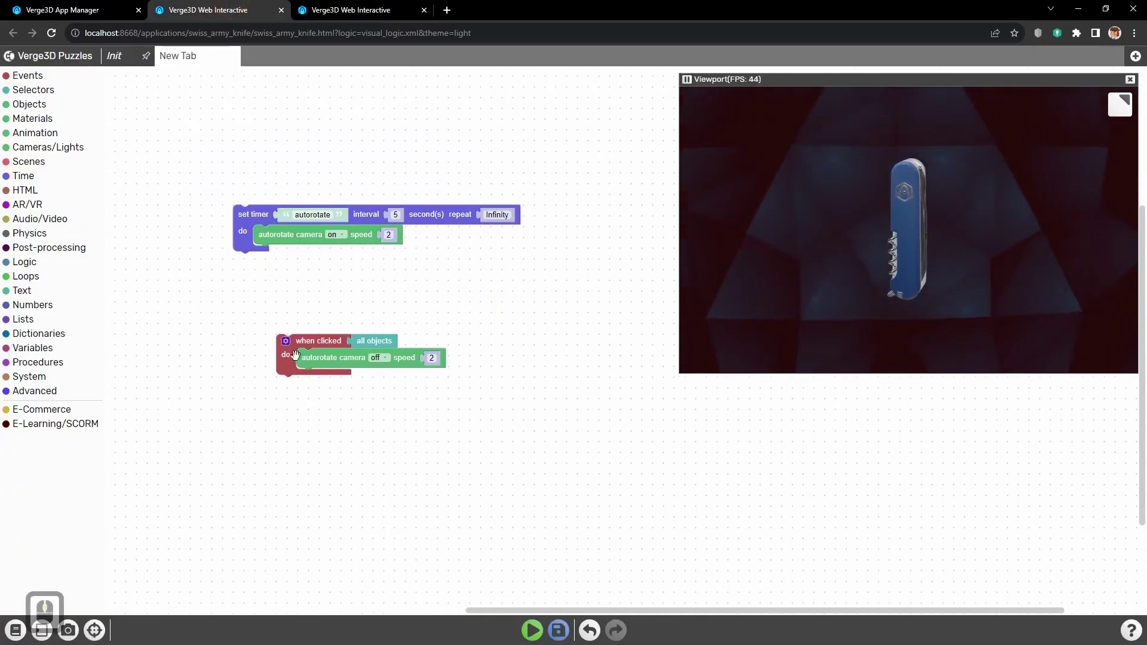
left_click_drag(284, 355, 240, 355)
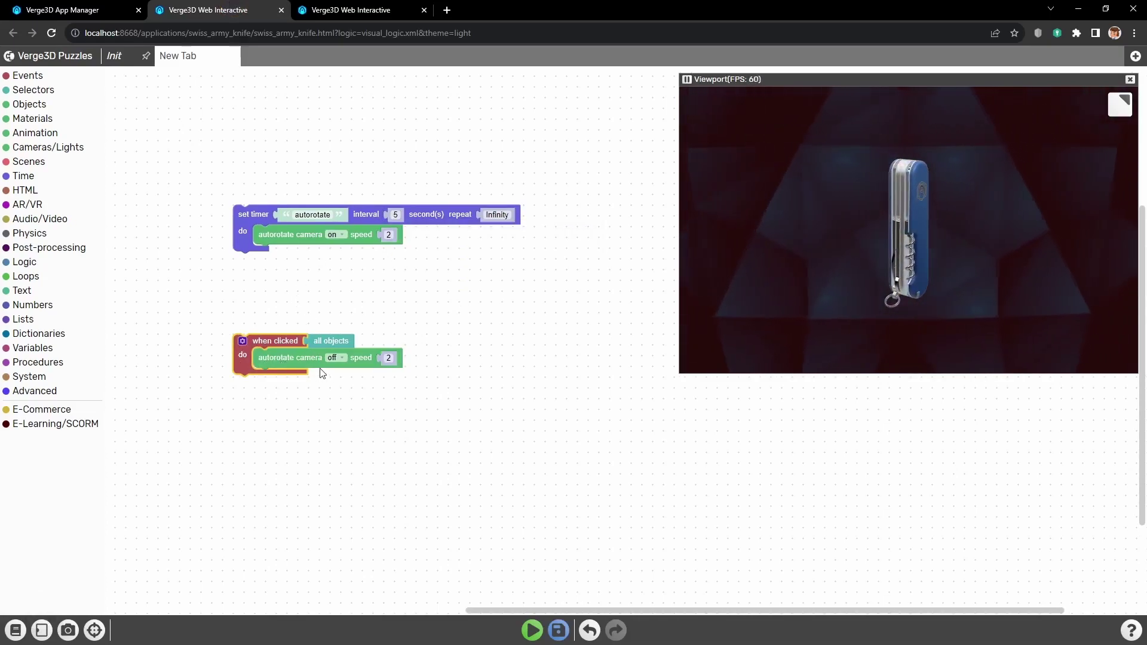
left_click(343, 359)
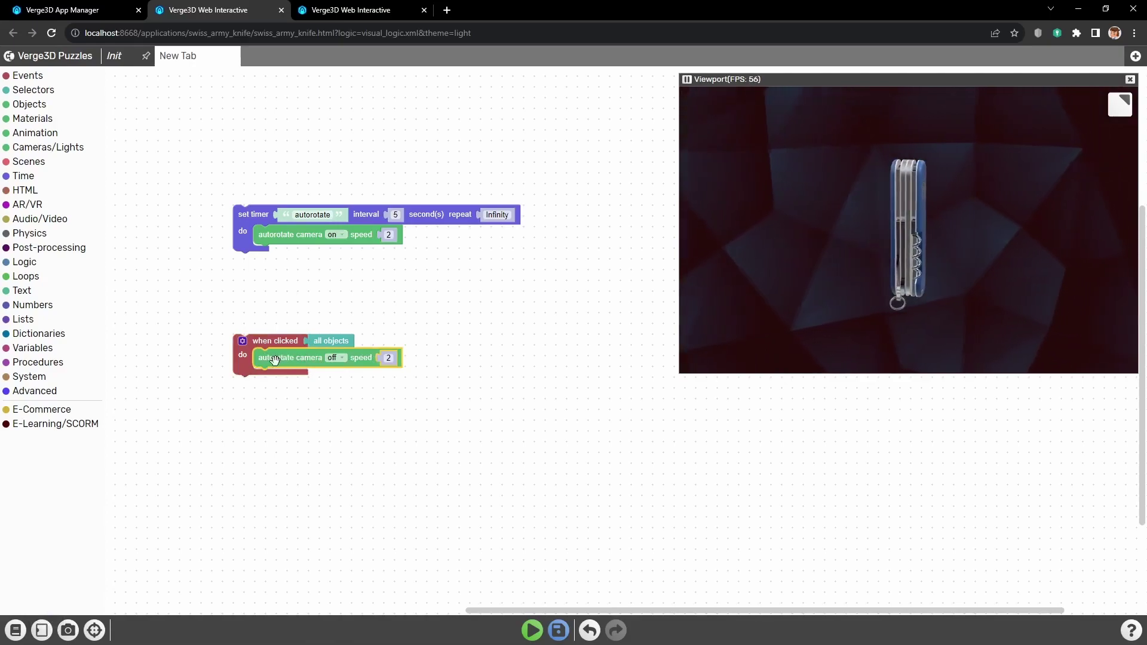
left_click(363, 214)
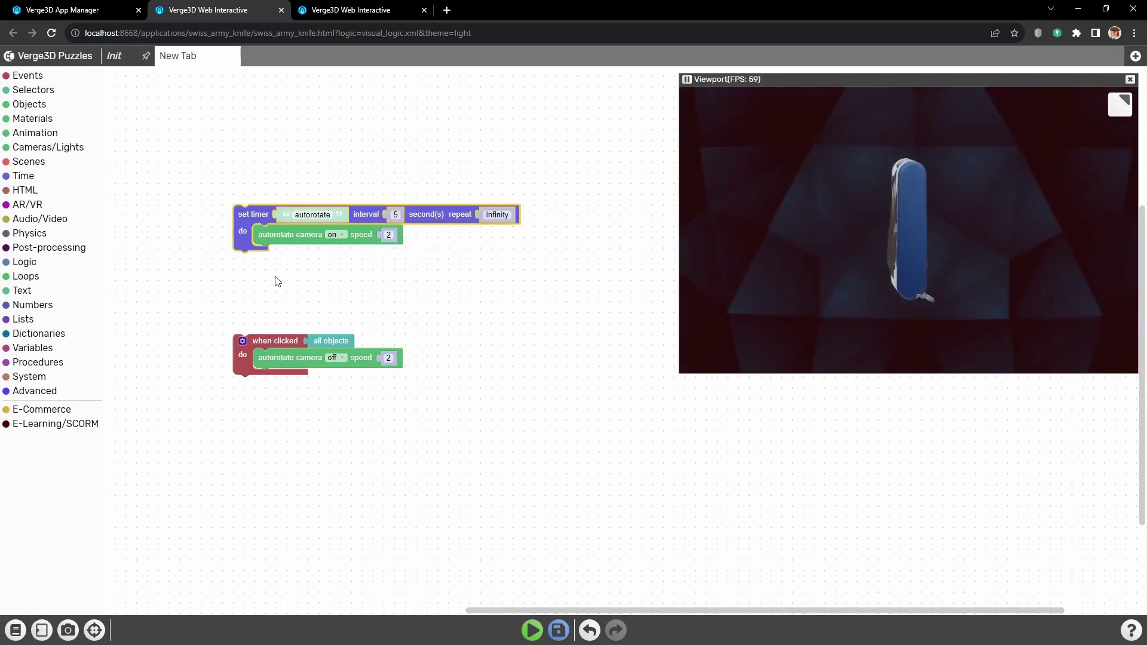
left_click(279, 341)
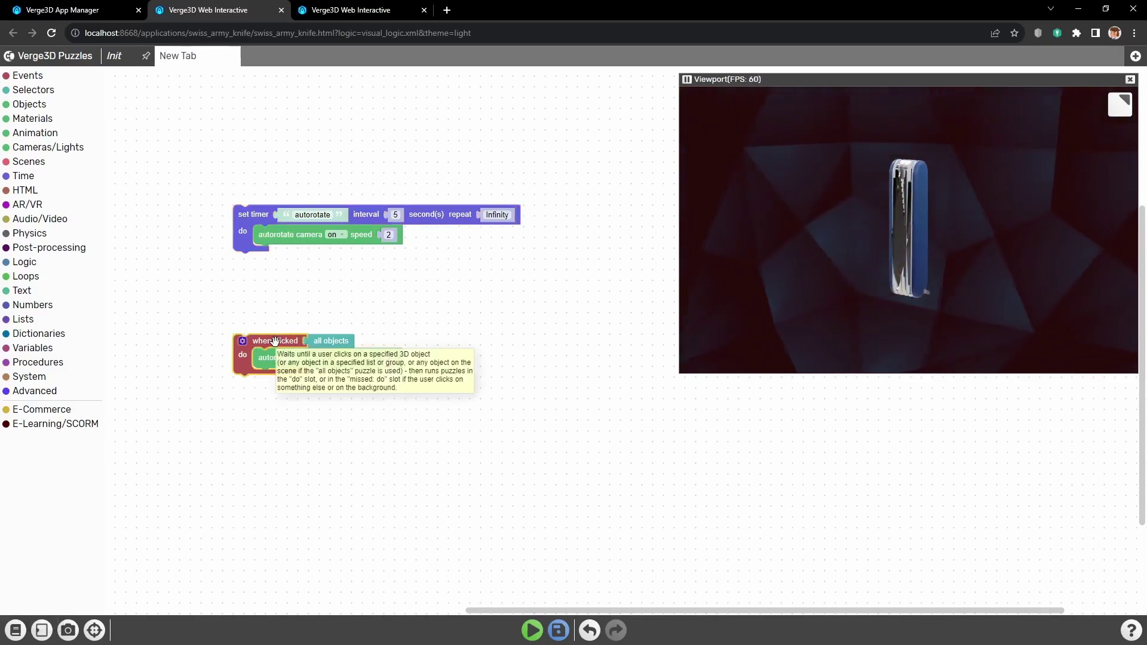
Paste a copy of the 'autorotate' timer under 'autorotate camera off' and save.
left_click(250, 228)
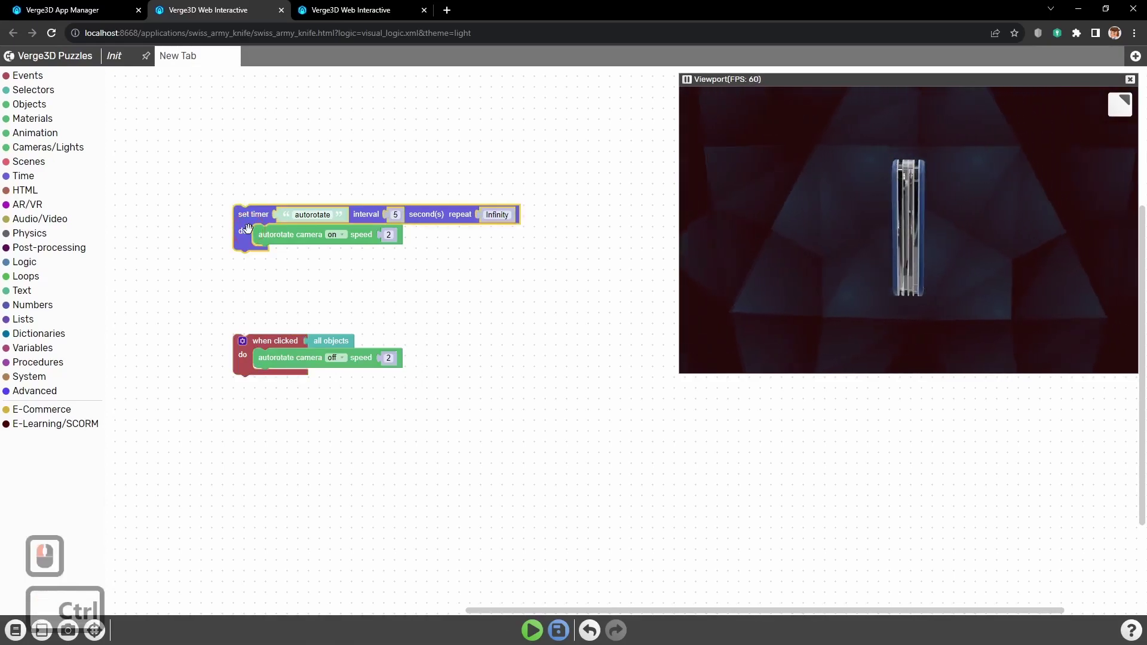
key("ctrl+v")
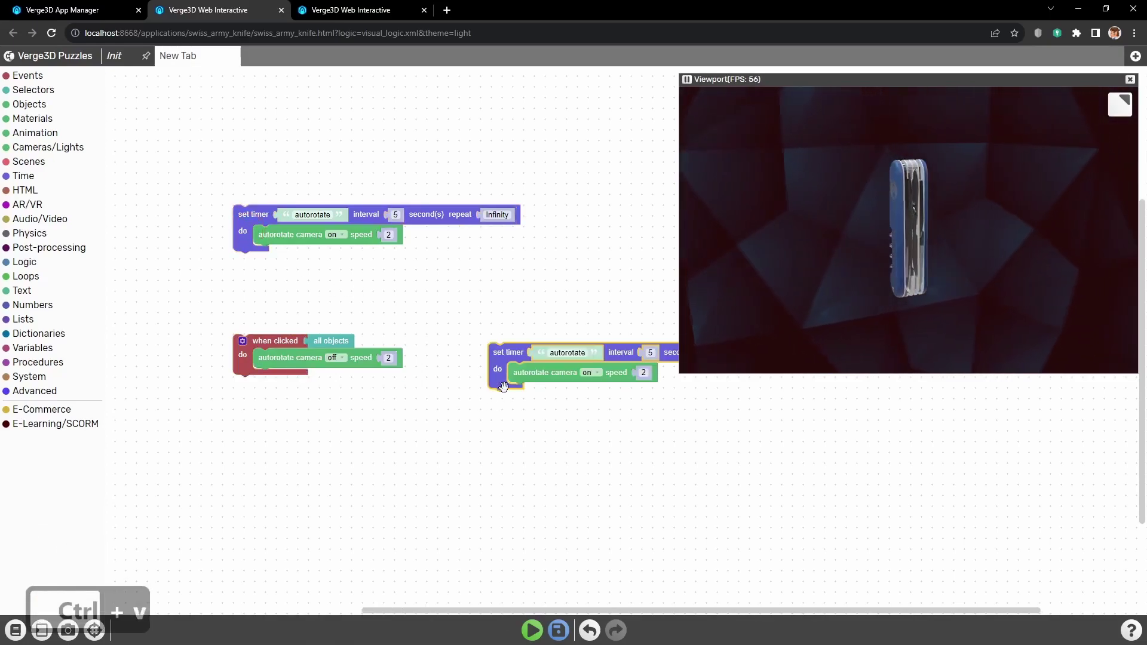
mouse_move(502, 358)
left_mouse_down()
mouse_move(270, 422)
mouse_move(269, 387)
left_mouse_up()
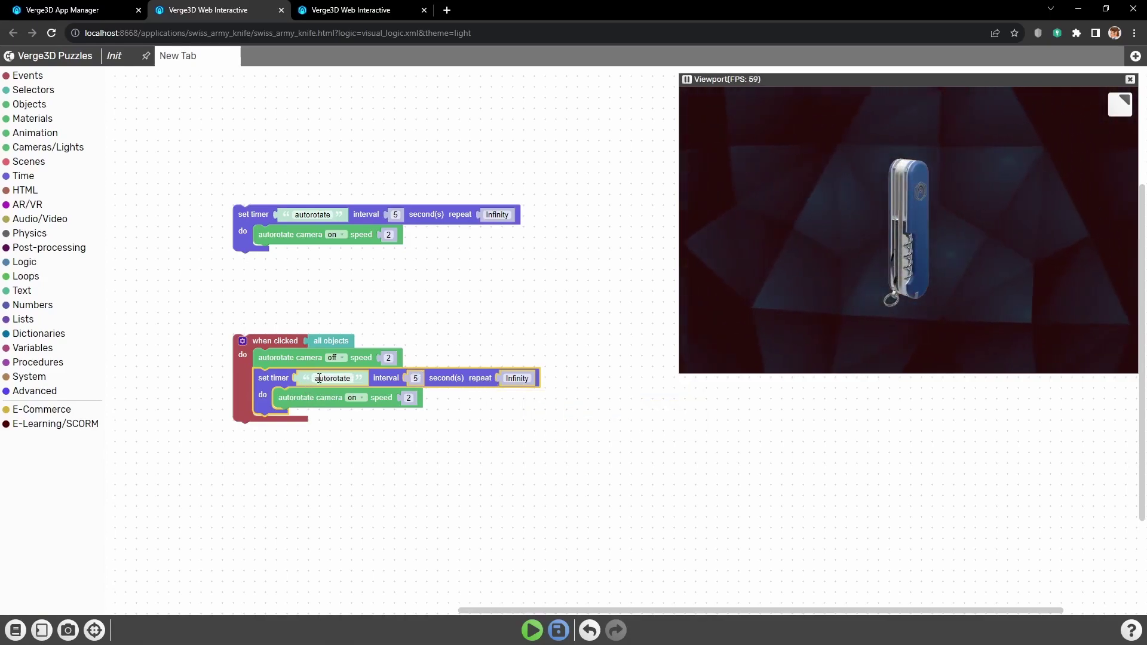
left_click(360, 377)
key("Return")
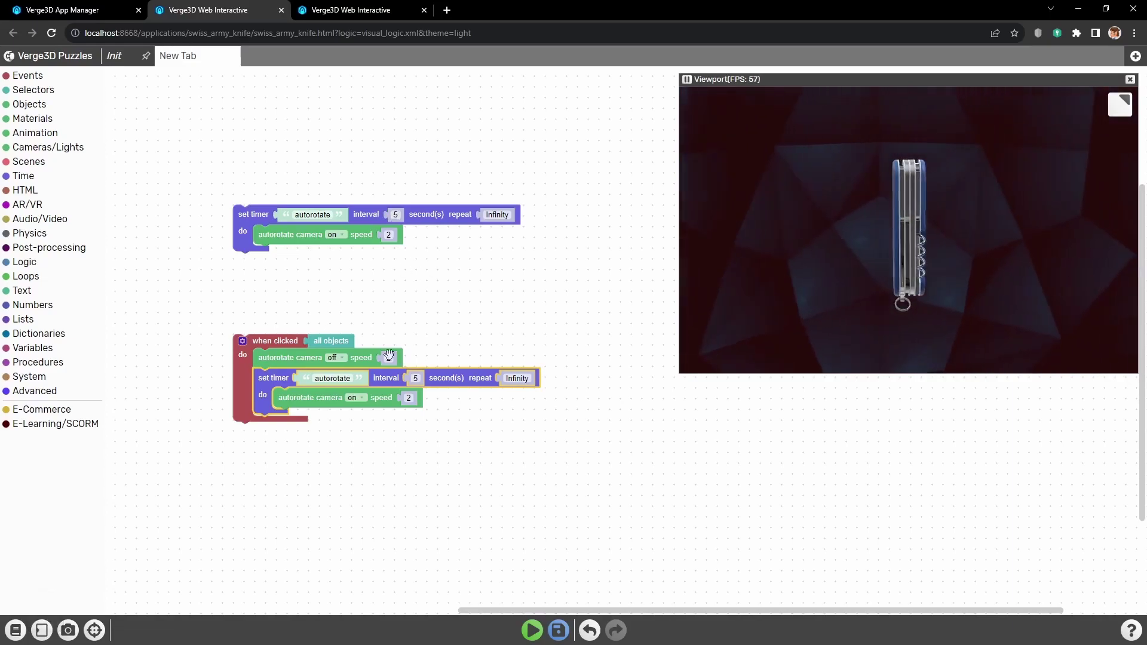
left_click(559, 630)
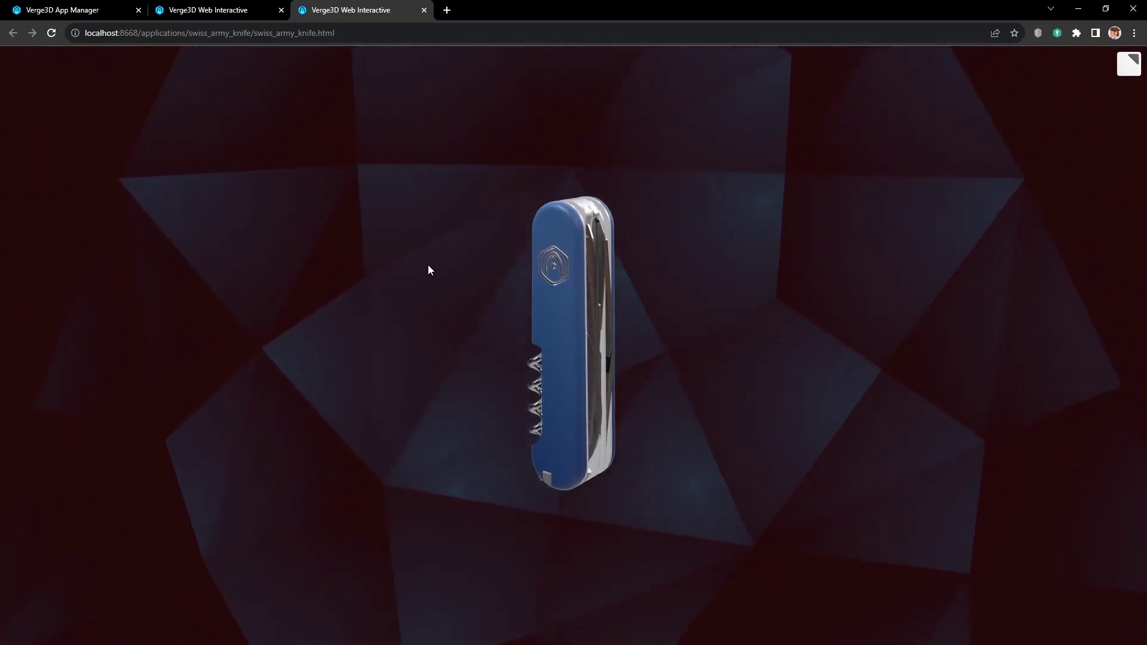
Orbit the knife to test the restart timer, then return to the Puzzles editor.
left_click_drag(402, 287, 422, 299)
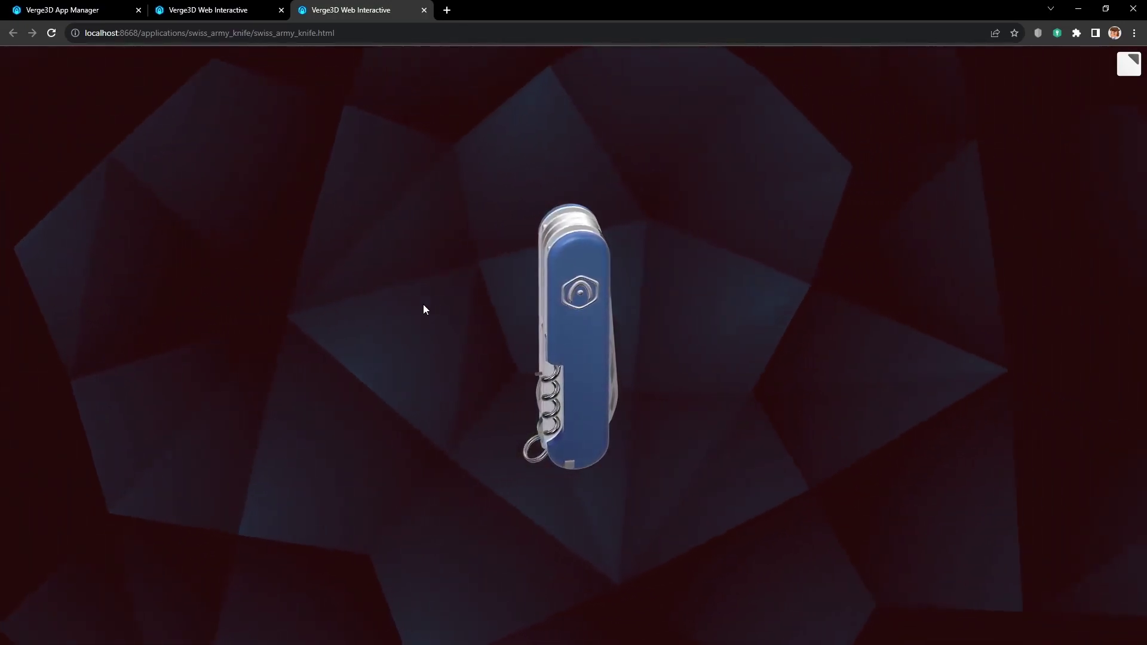
left_click(219, 5)
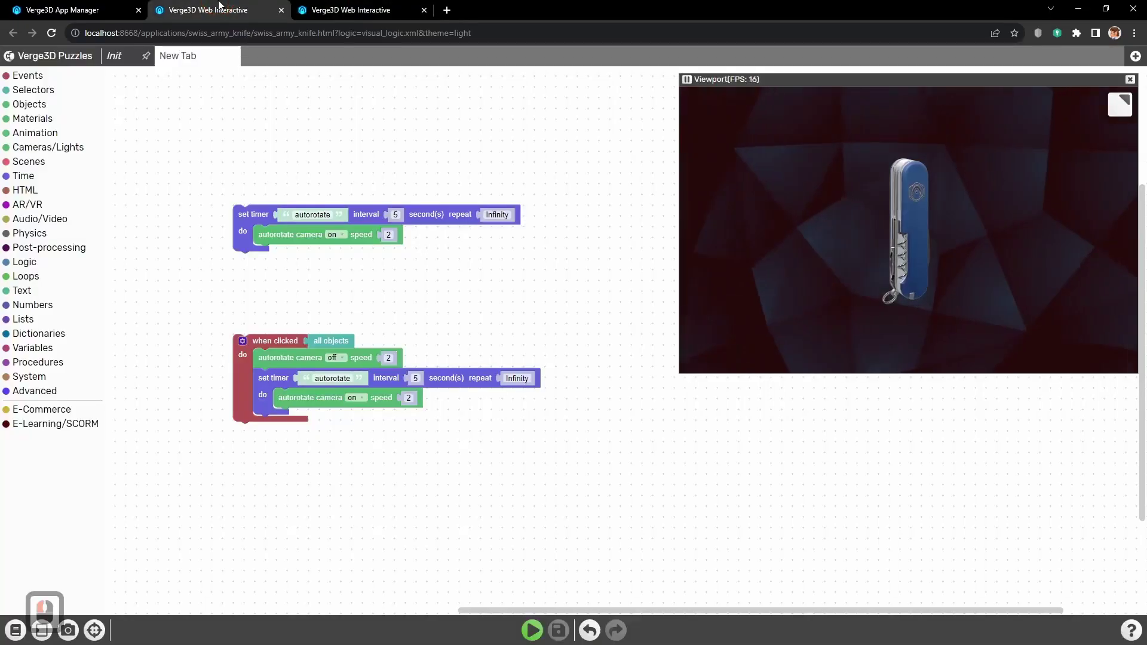